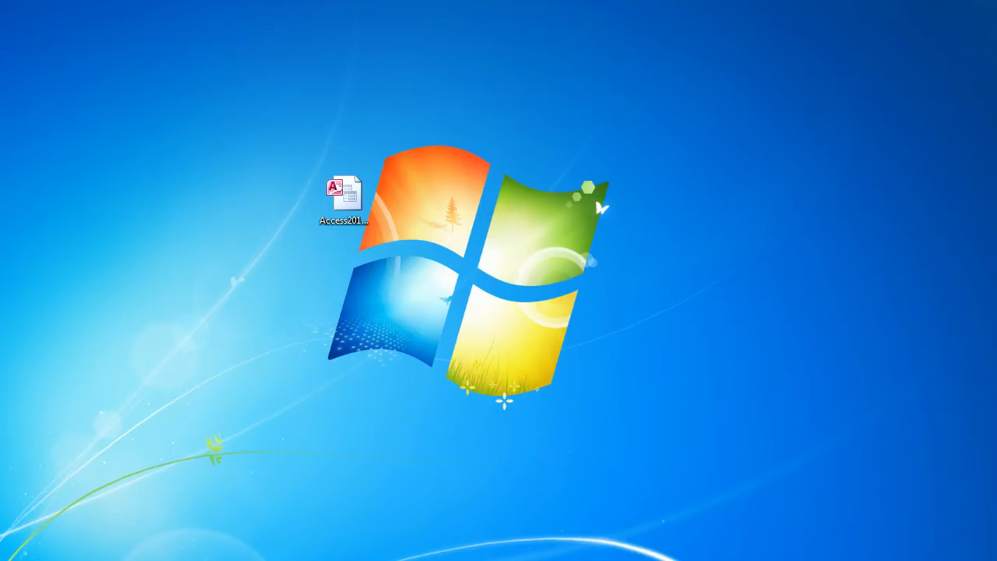
Move the Access2013_DB_01 file to the middle of the desktop and open it with Access
drag(993, 3, 523, 134)
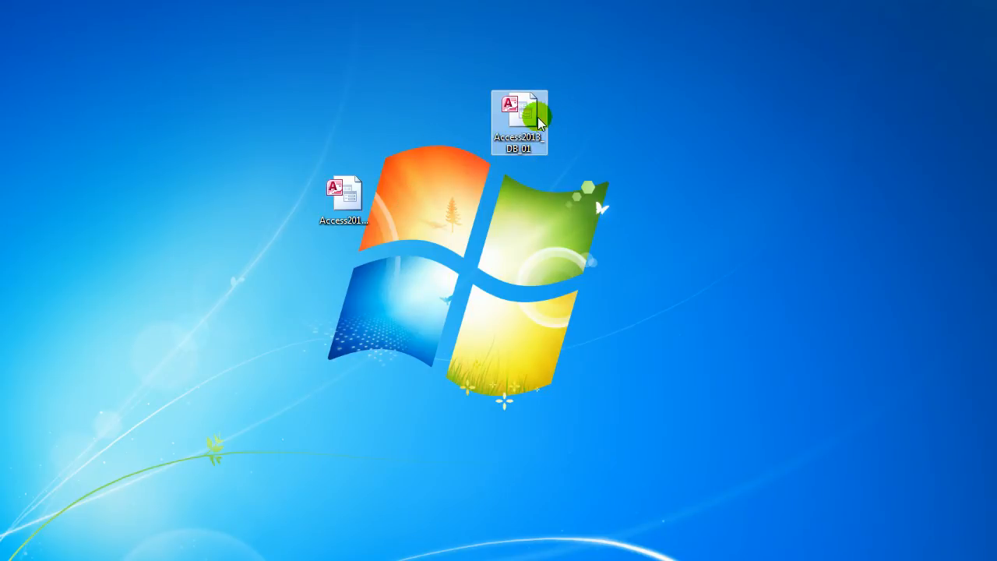
mouse_move(533, 153)
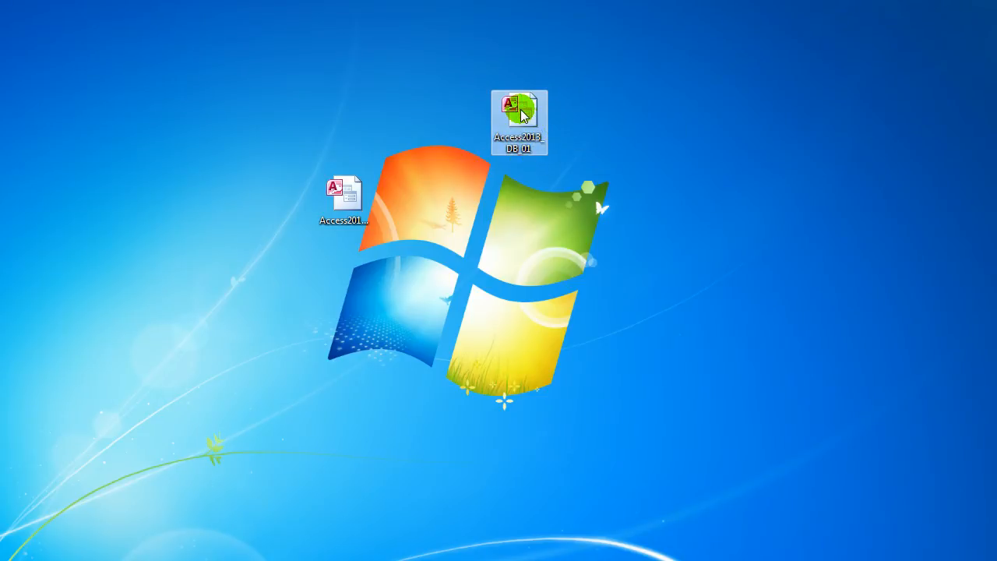
right_click(521, 112)
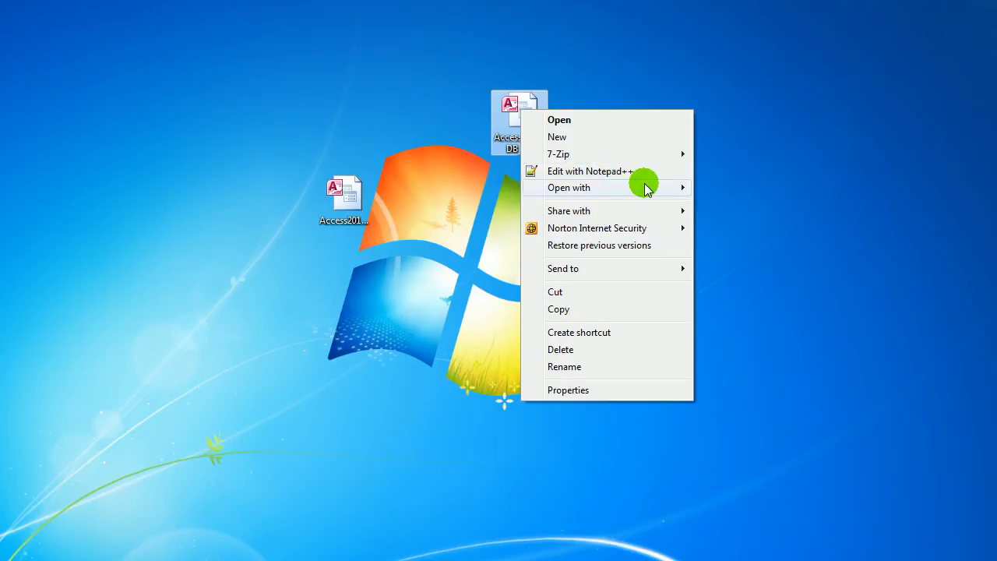
mouse_move(646, 187)
click(761, 206)
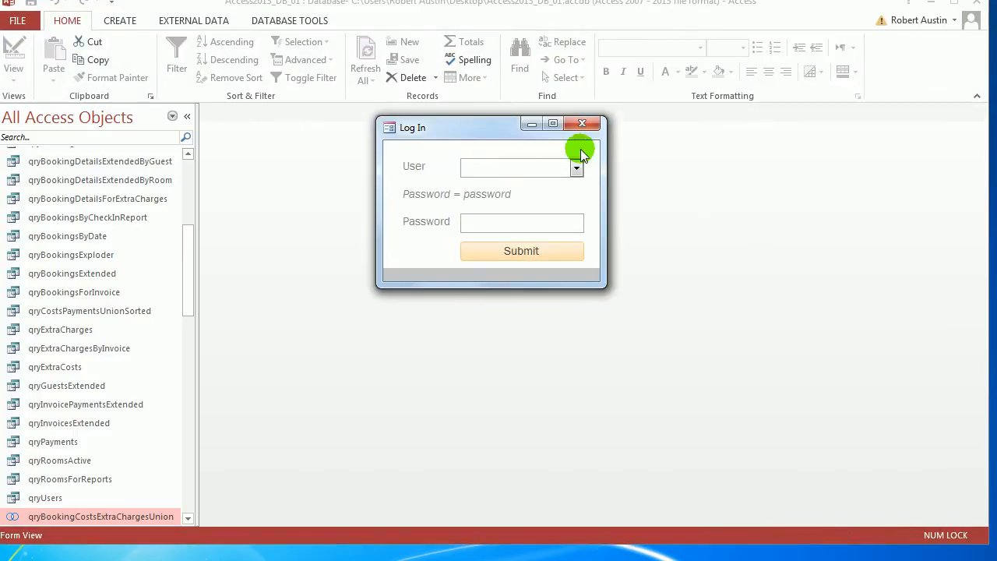
Log in to the database by selecting the listed user, entering the account password and submitting the form
click(576, 167)
click(525, 187)
click(521, 229)
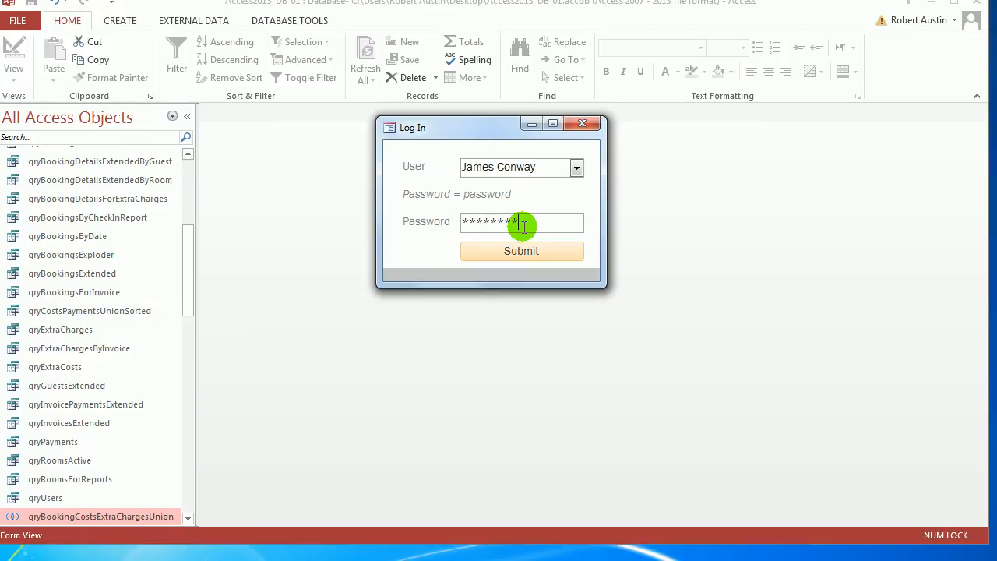
click(508, 246)
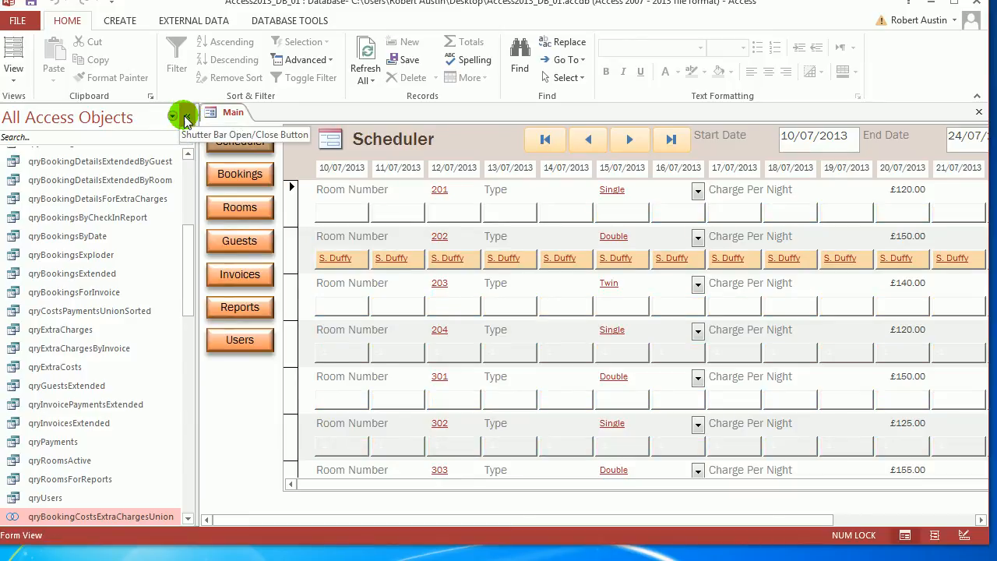
Hide the Navigation Pane and open a print preview of invoice 2, booked 14/03/2013, from the Invoices reports
click(182, 114)
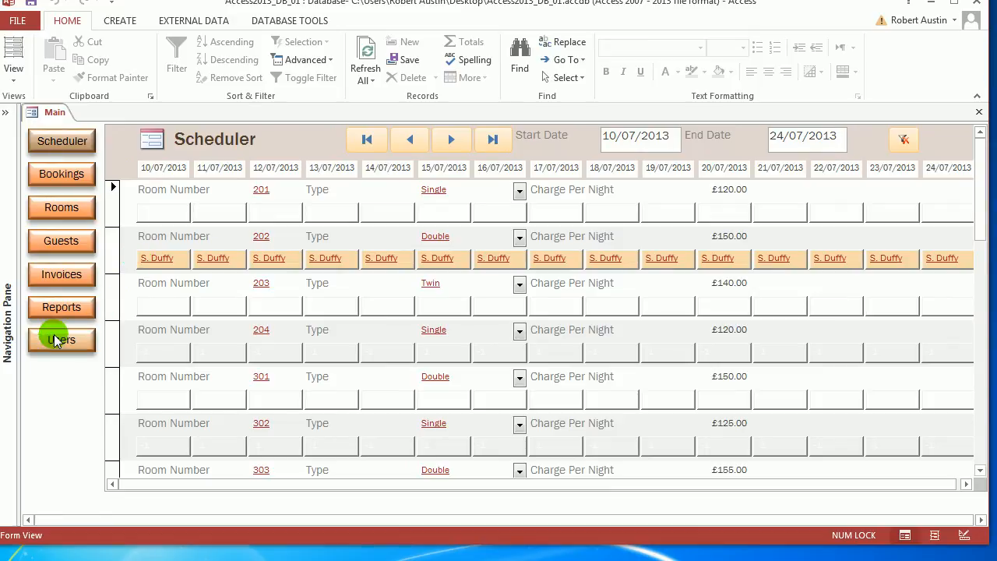
click(63, 309)
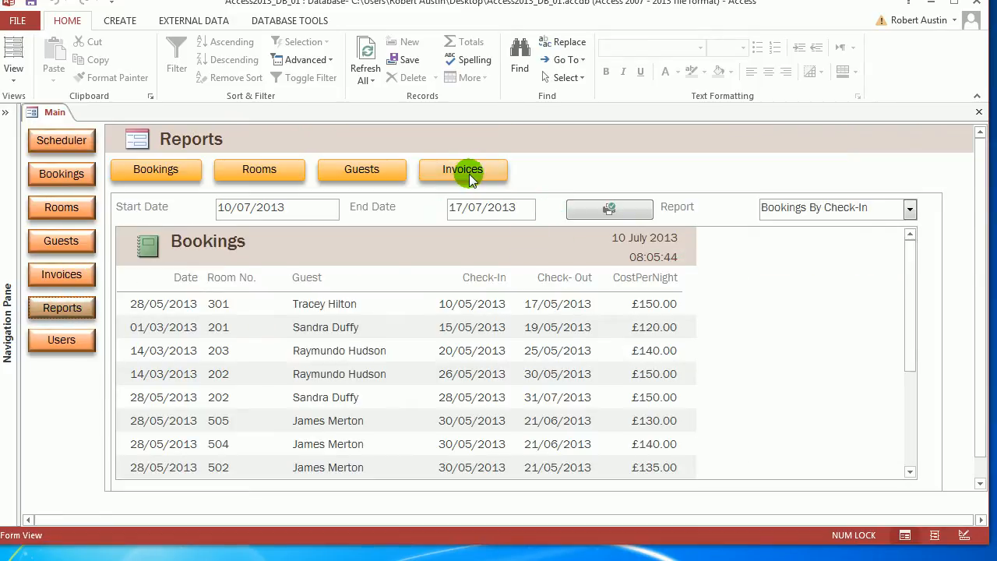
click(470, 173)
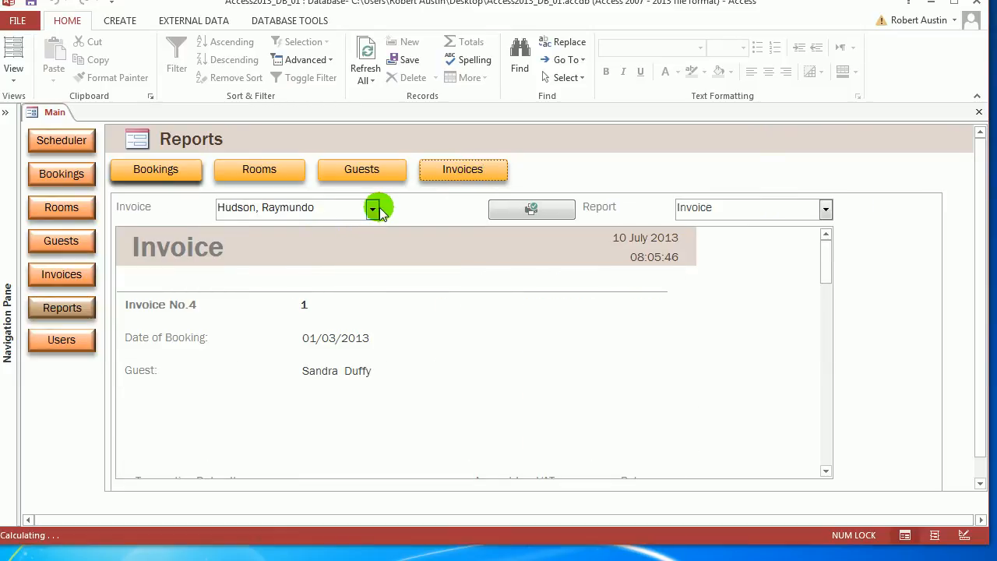
click(373, 209)
click(307, 245)
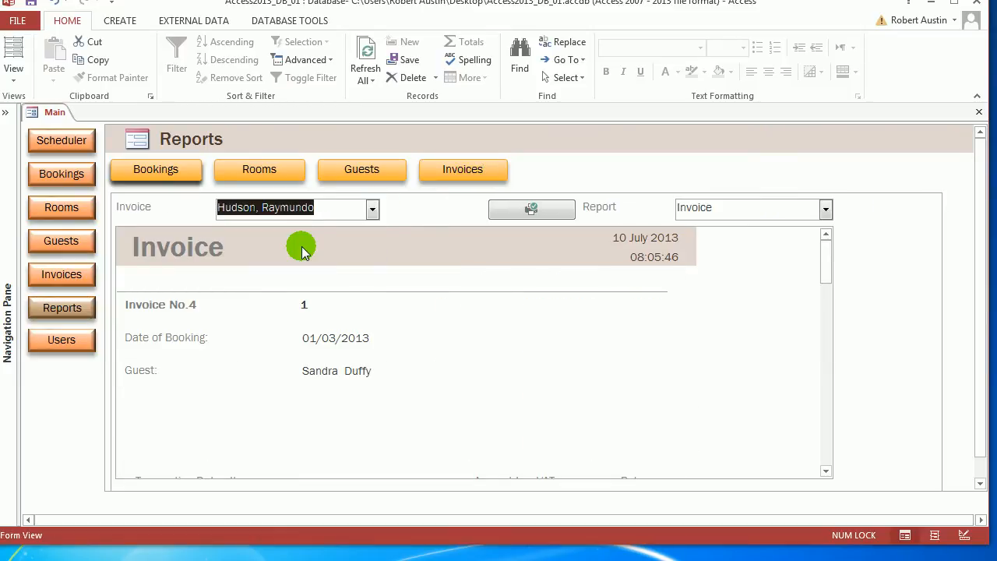
click(531, 208)
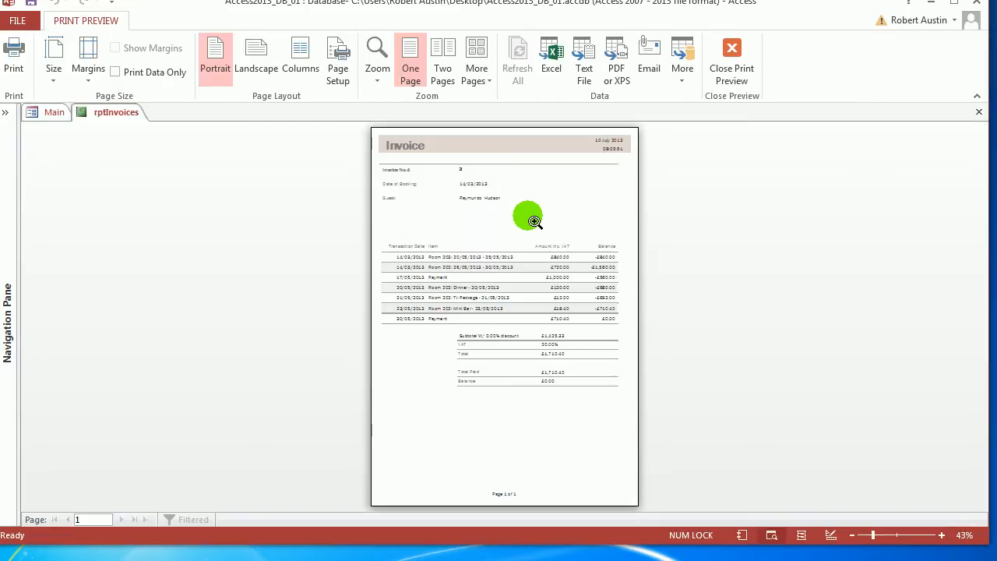
click(530, 214)
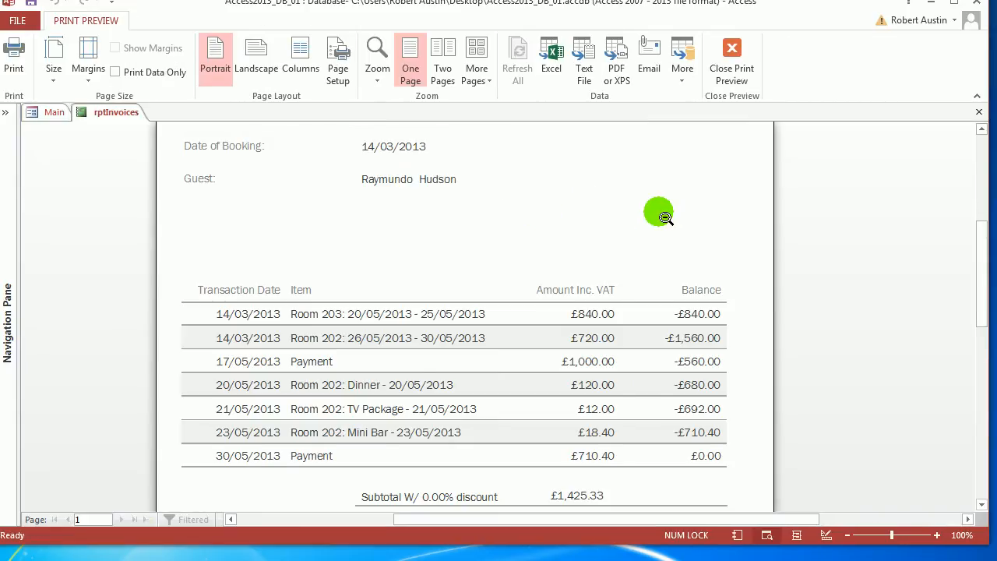
Examine the previewed invoice's header, transactions, running balance and totals, and close the database
scroll(661, 216, up, 2)
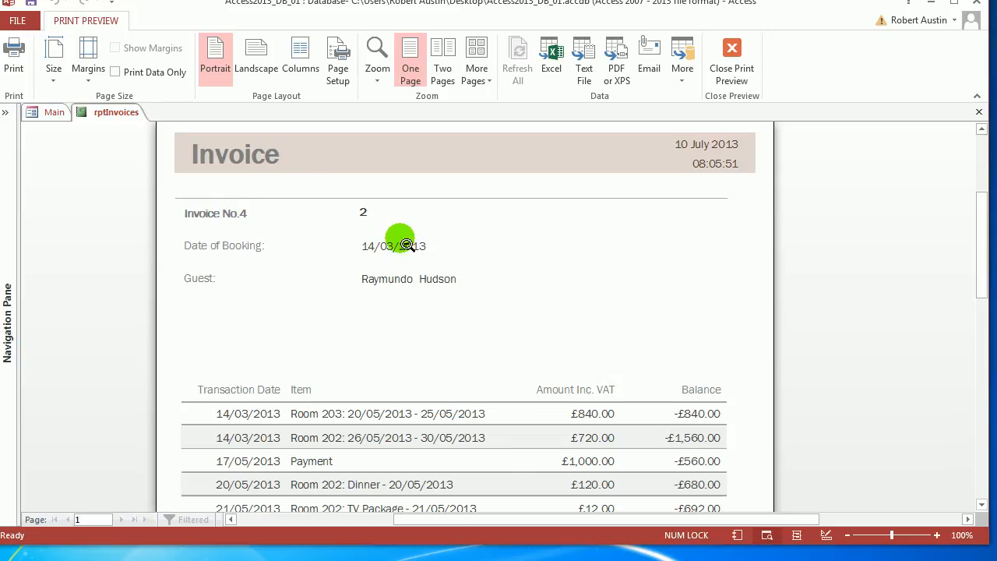
scroll(374, 218, down, 4)
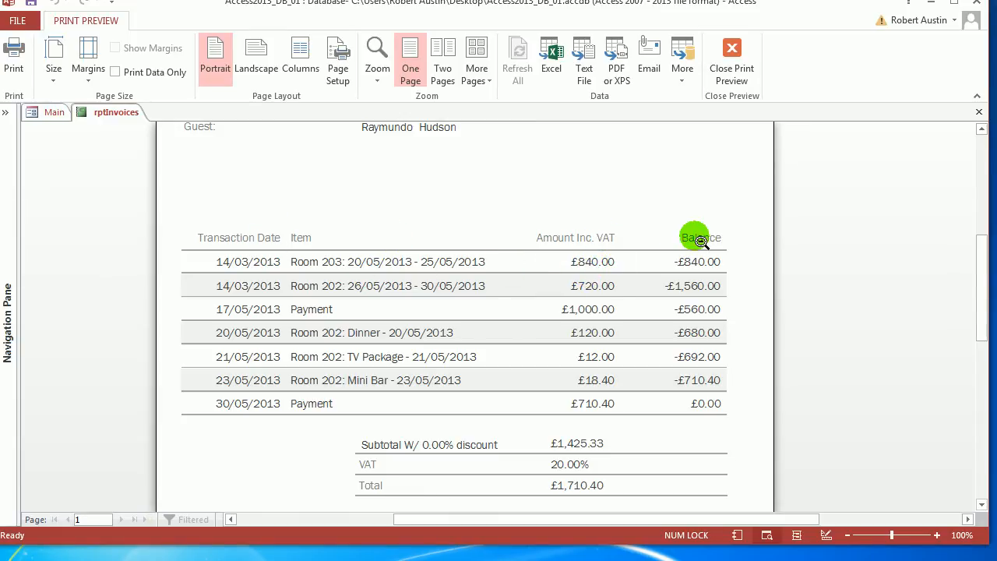
scroll(724, 263, down, 1)
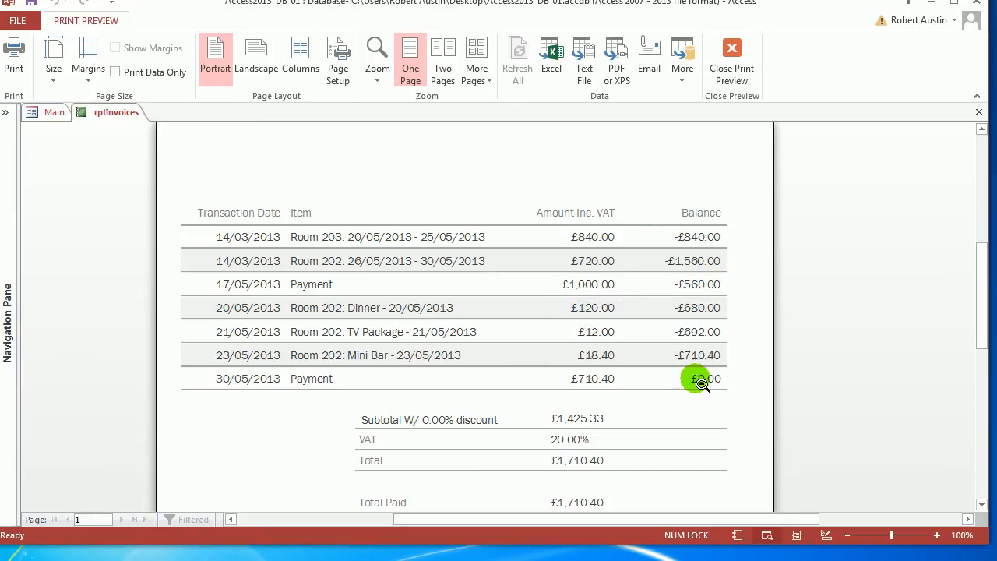
scroll(662, 308, down, 2)
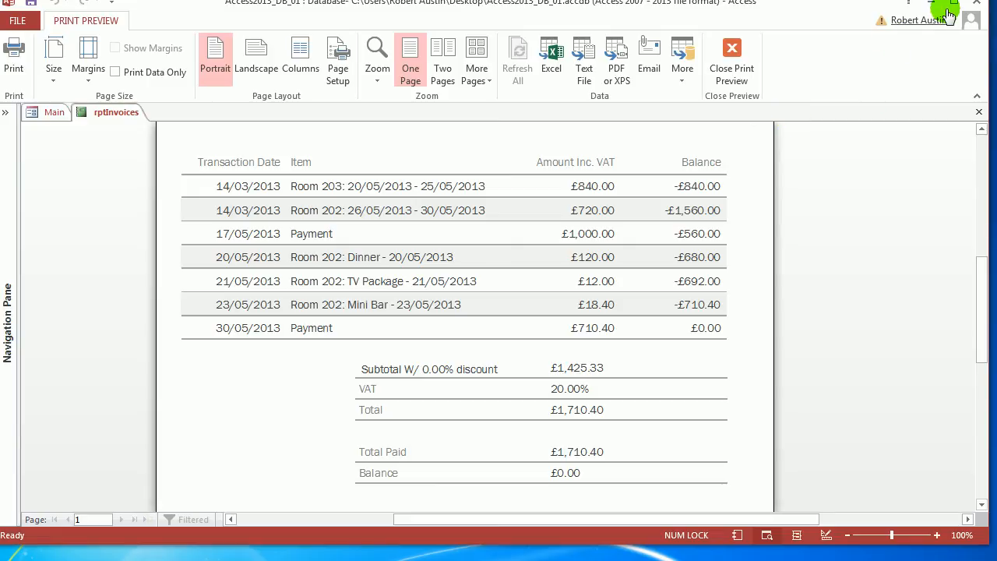
click(975, 3)
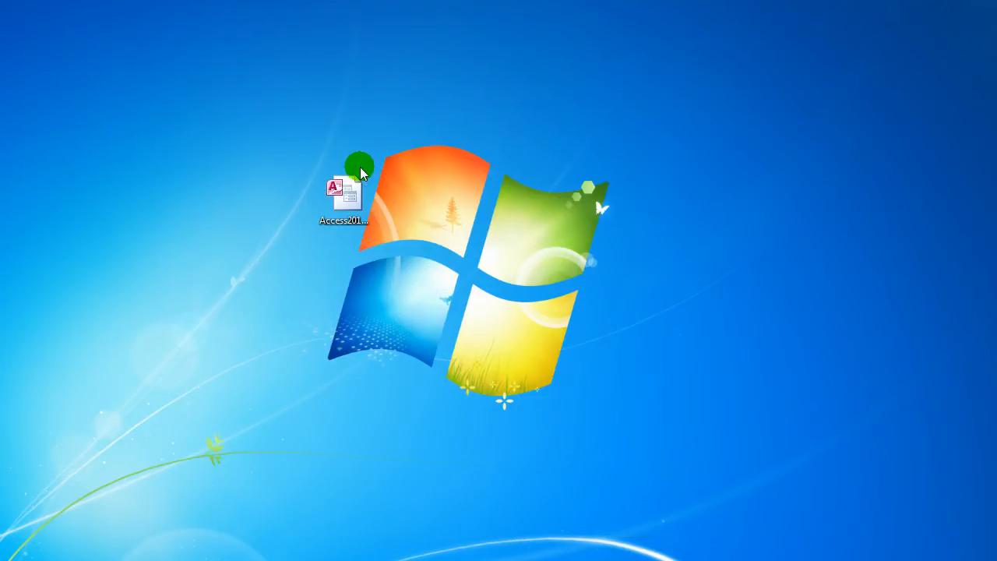
Open the Access2013_DB_45 file on the desktop with Access
click(342, 195)
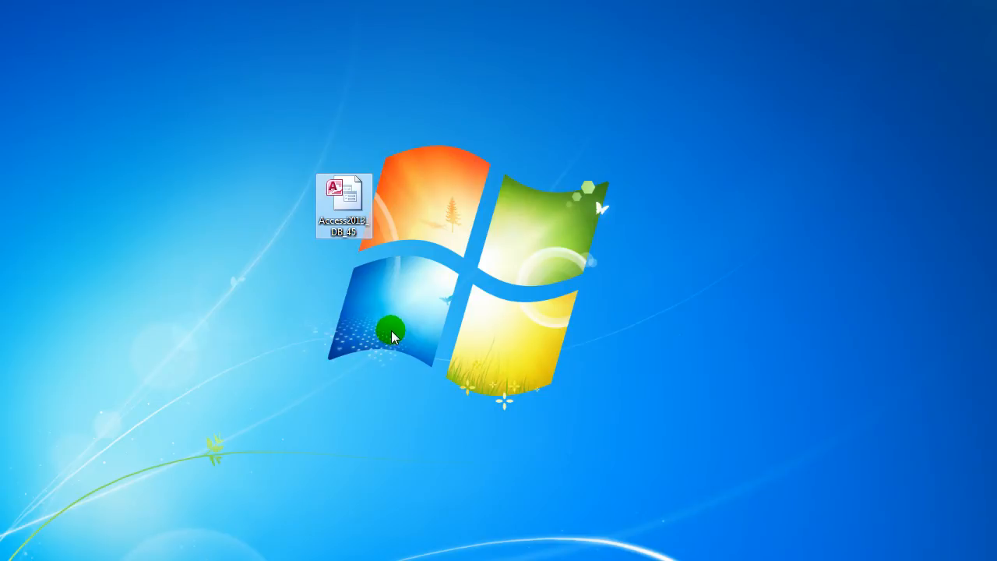
right_click(350, 197)
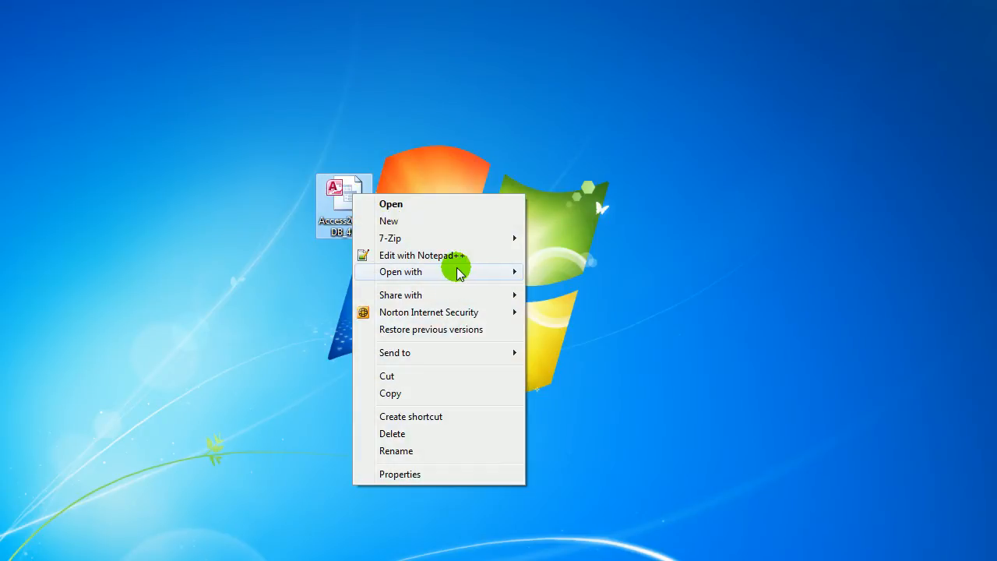
mouse_move(458, 271)
click(600, 288)
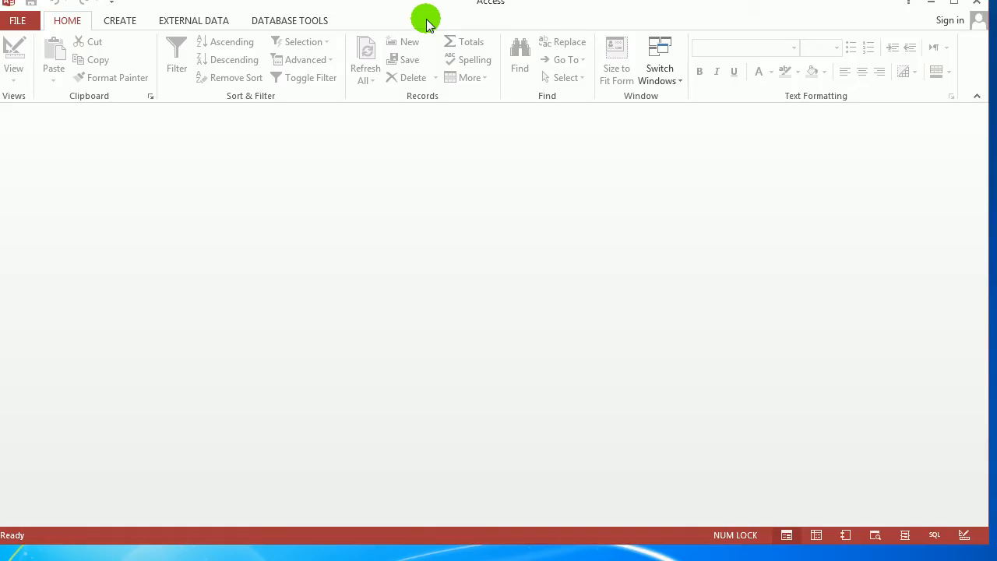
Log in to Access2013_DB_45 by selecting the available user and submitting the account password
click(594, 168)
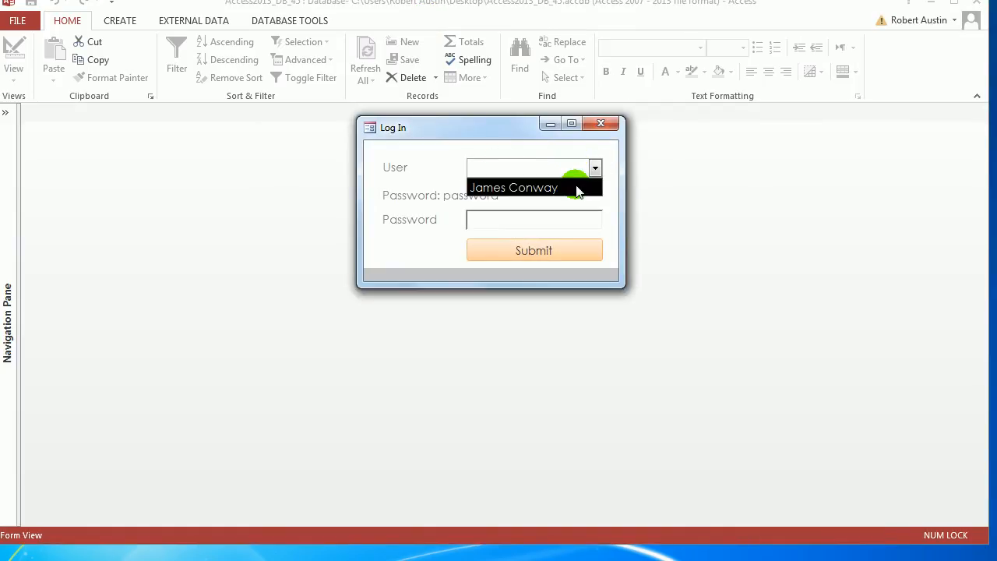
click(577, 188)
click(568, 220)
text(pa)
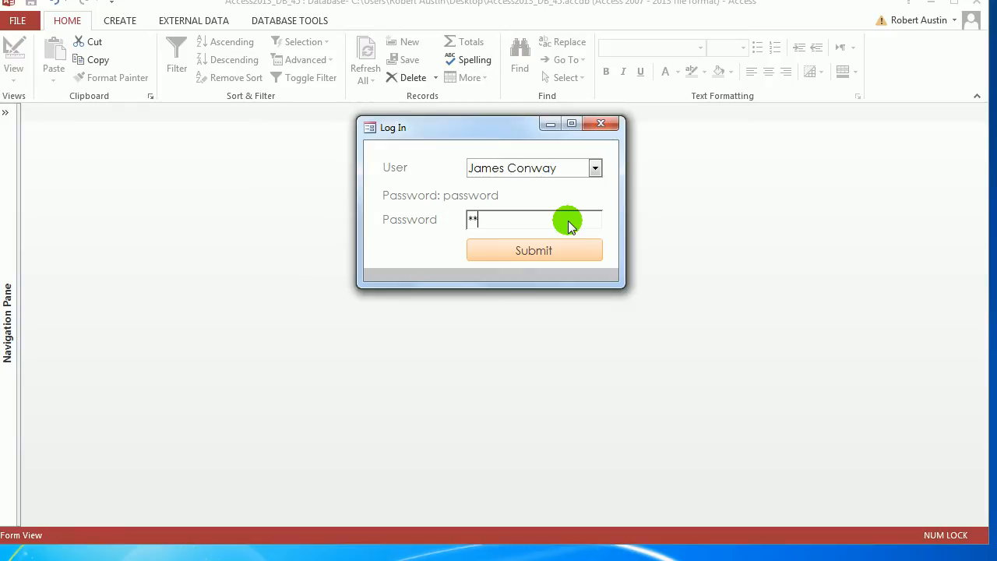
text(ssword)
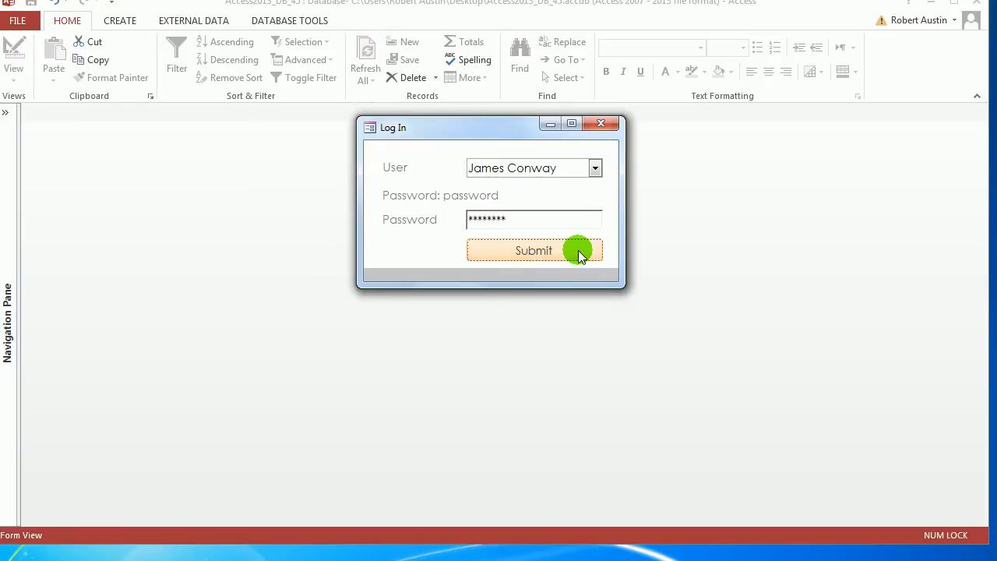
click(579, 251)
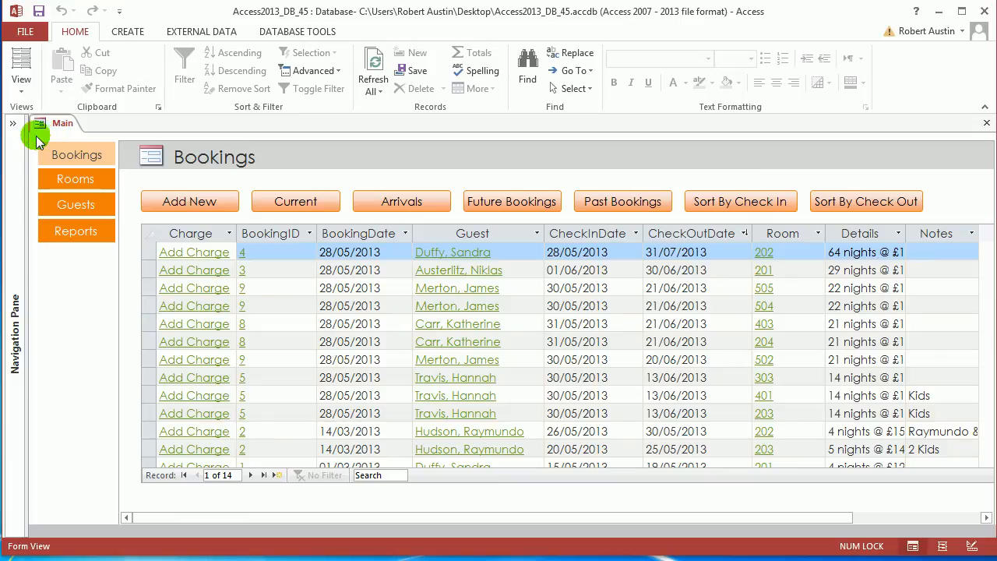
Open the tblBookingDetails table from the Navigation Pane and widen its CheckInDate and RoomID_FK columns to show their full headings
click(12, 126)
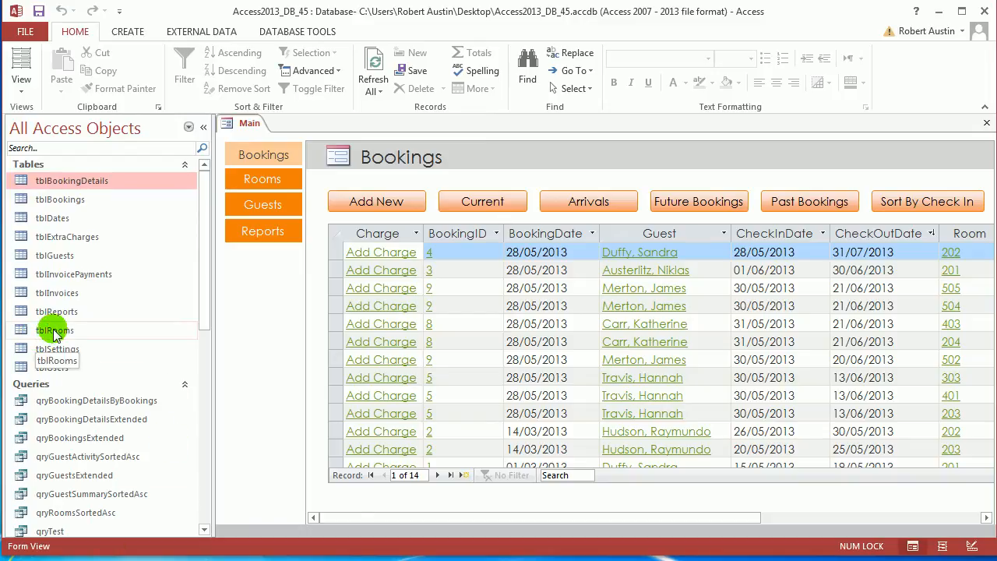
double_click(78, 183)
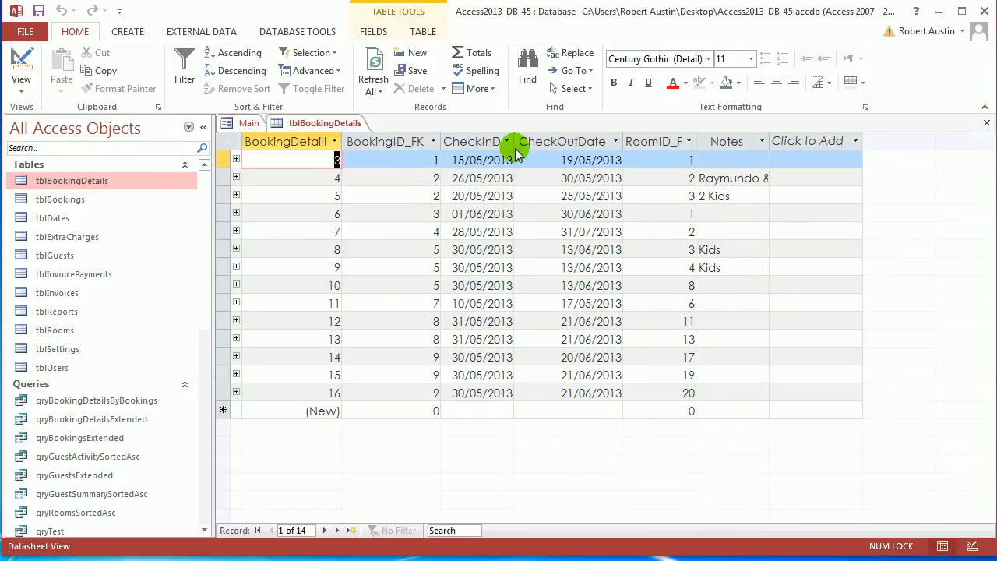
drag(516, 150, 541, 149)
click(582, 146)
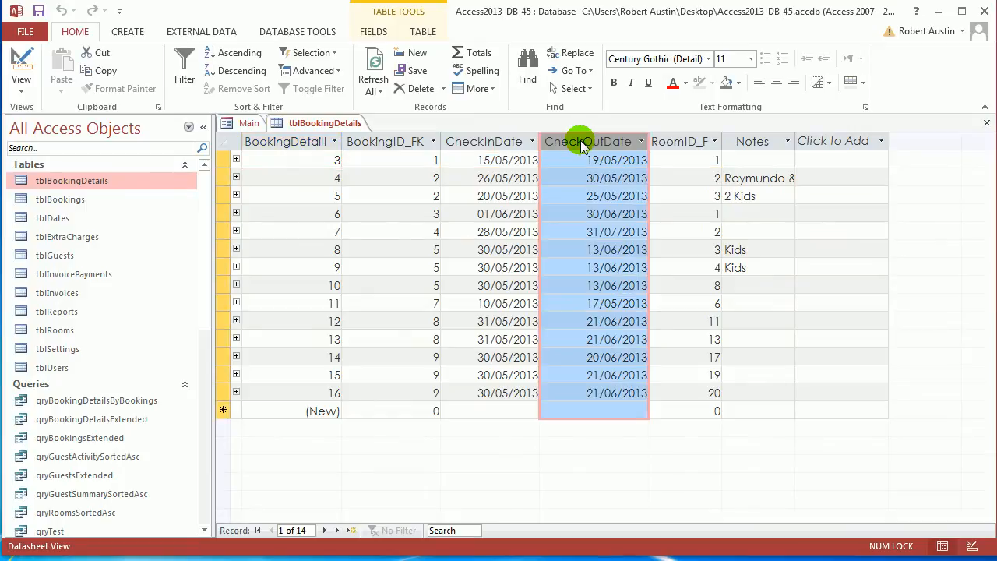
drag(721, 143, 734, 142)
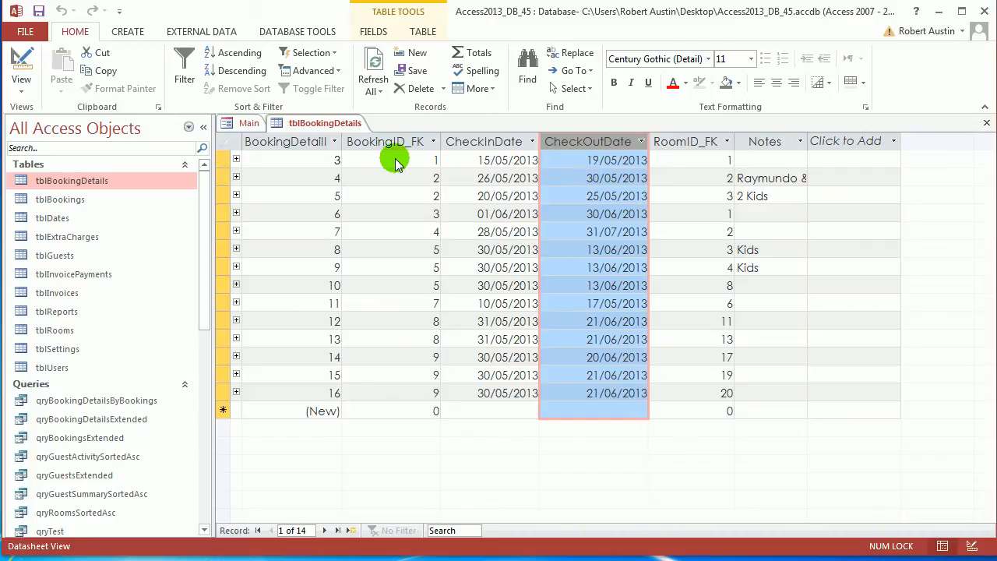
Close the tblBookingDetails table, saving its layout changes
right_click(320, 131)
click(352, 148)
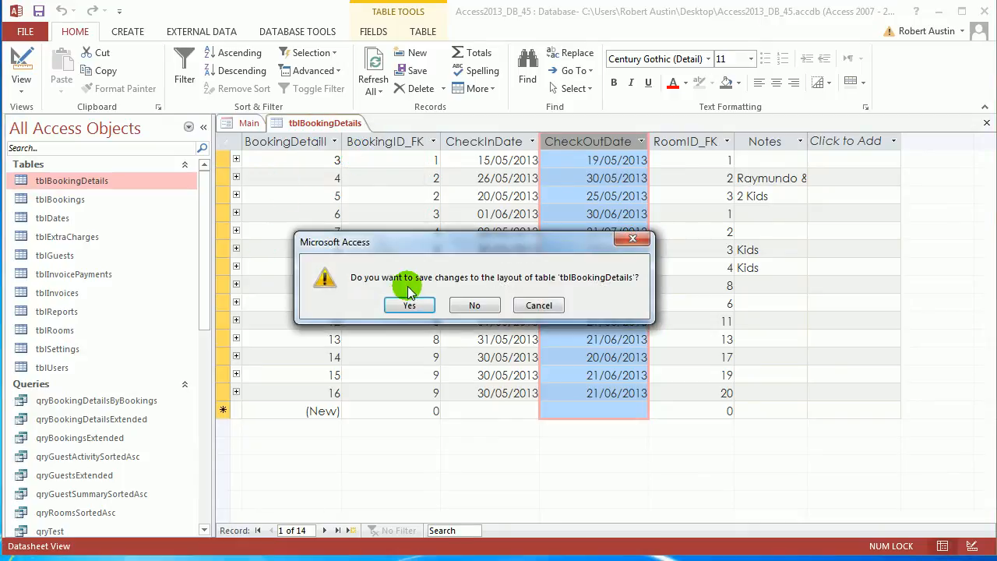
click(406, 304)
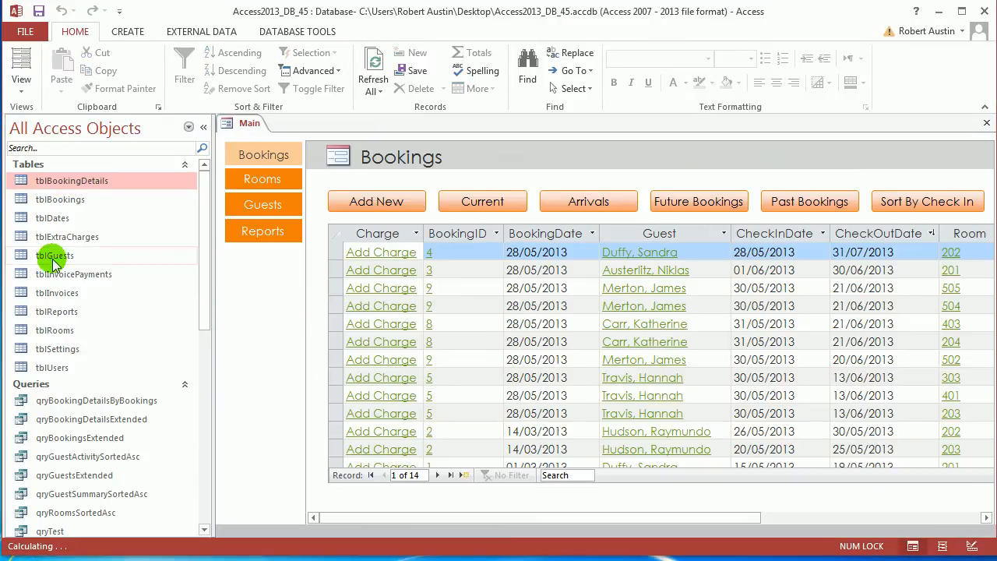
Open tblExtraCharges with its ExtraChargesID column fitted to the heading, and hide the Navigation Pane
double_click(76, 238)
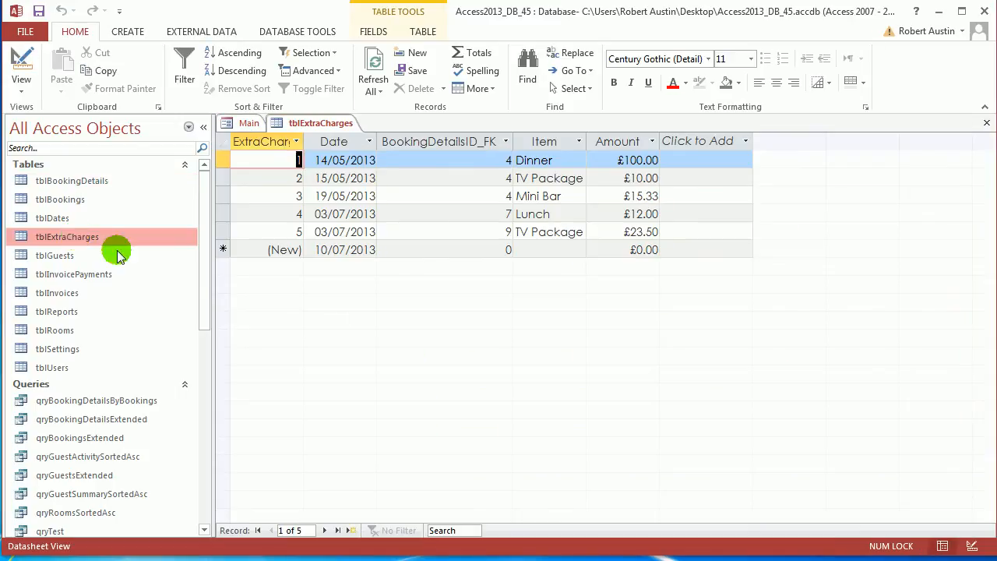
double_click(304, 142)
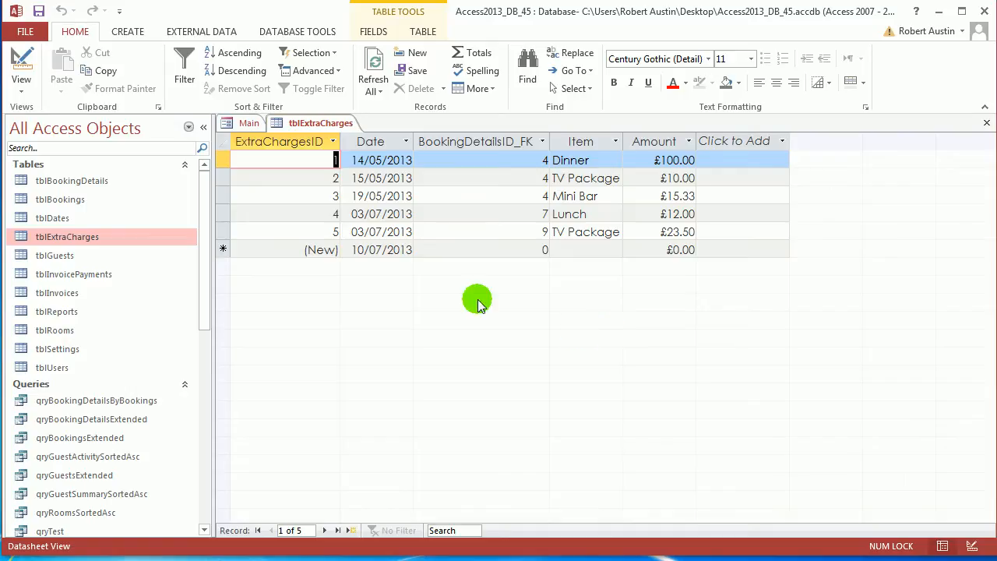
click(205, 130)
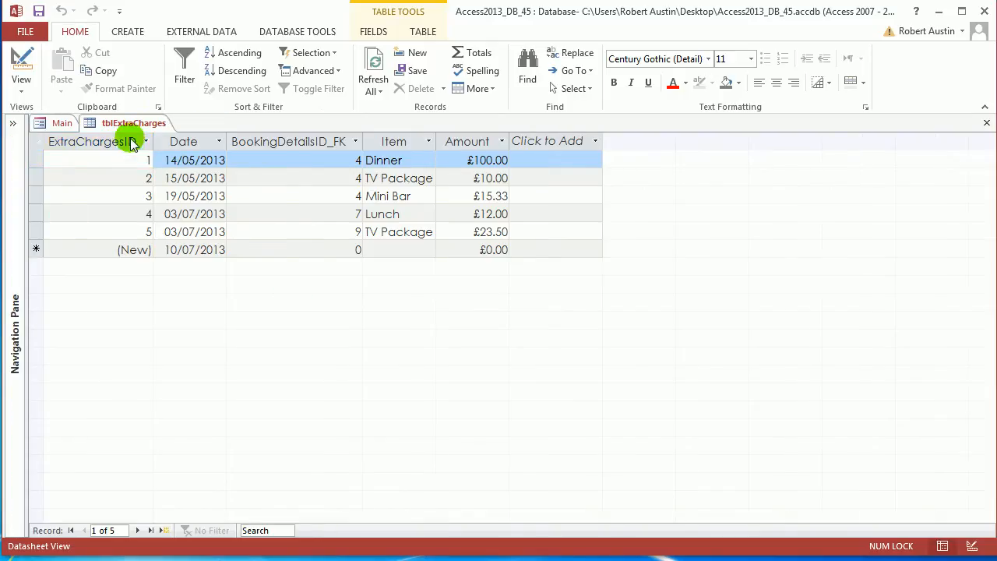
Close the tblExtraCharges table, saving its layout changes
right_click(134, 123)
click(176, 151)
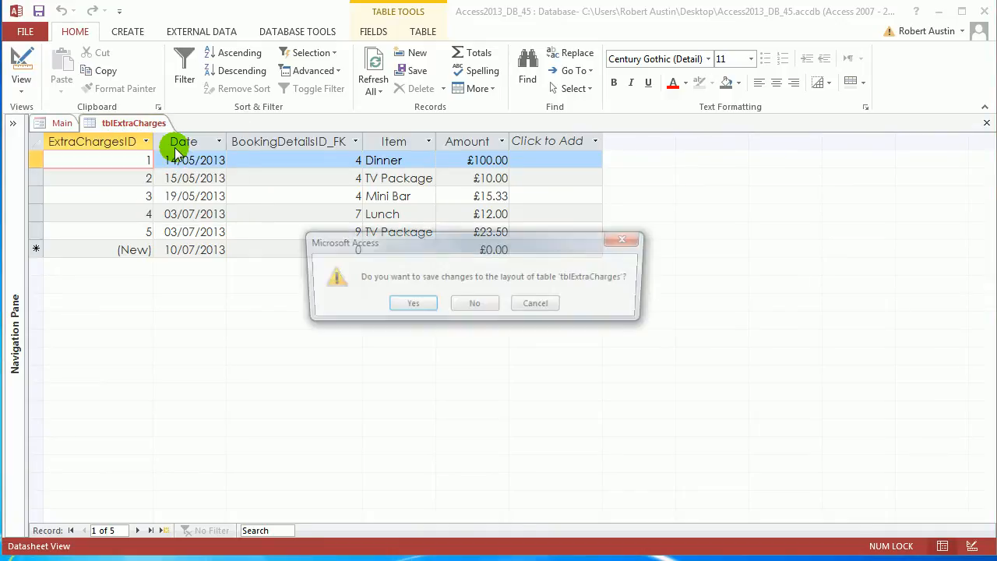
click(396, 304)
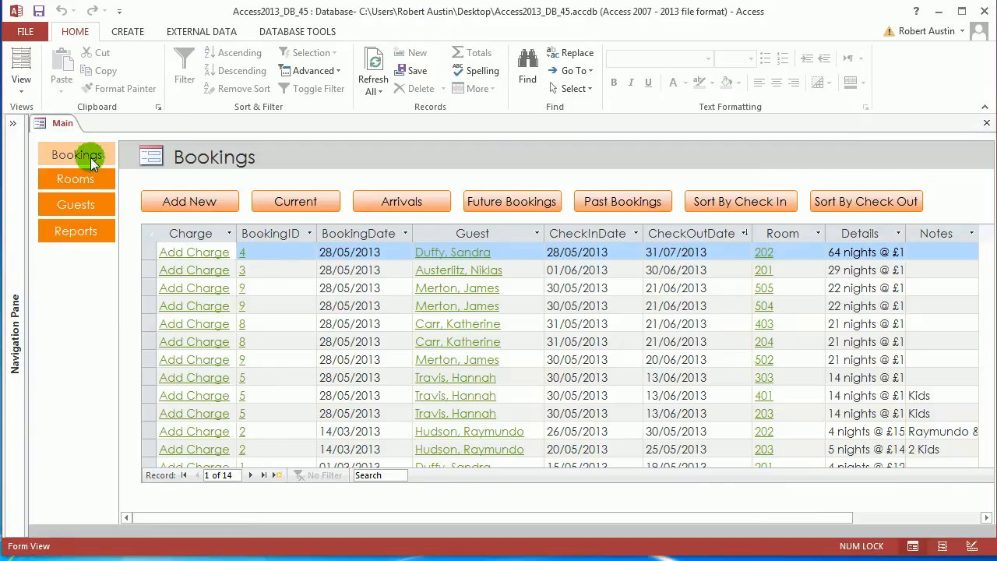
Close the Main form and create a blank query in Design view
right_click(57, 122)
click(82, 148)
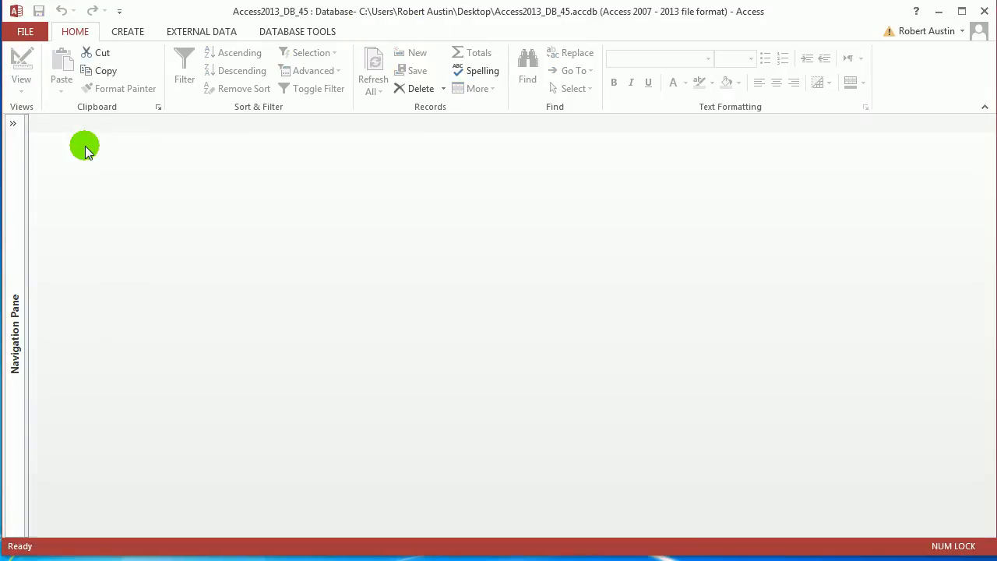
click(130, 31)
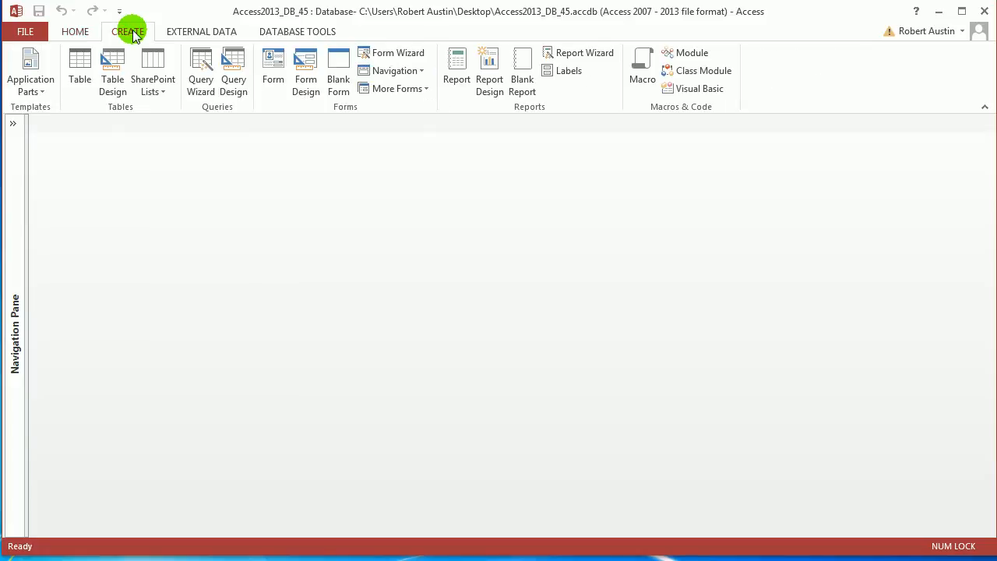
click(243, 74)
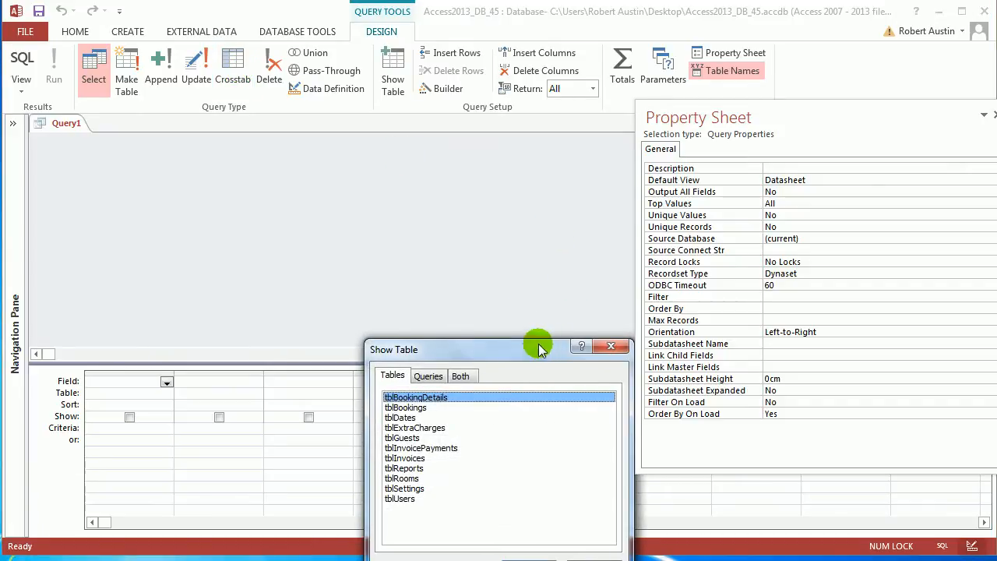
Add the tblBookingDetails, tblBookings and tblRooms tables to the query and dismiss the Show Table dialog
drag(540, 348, 431, 200)
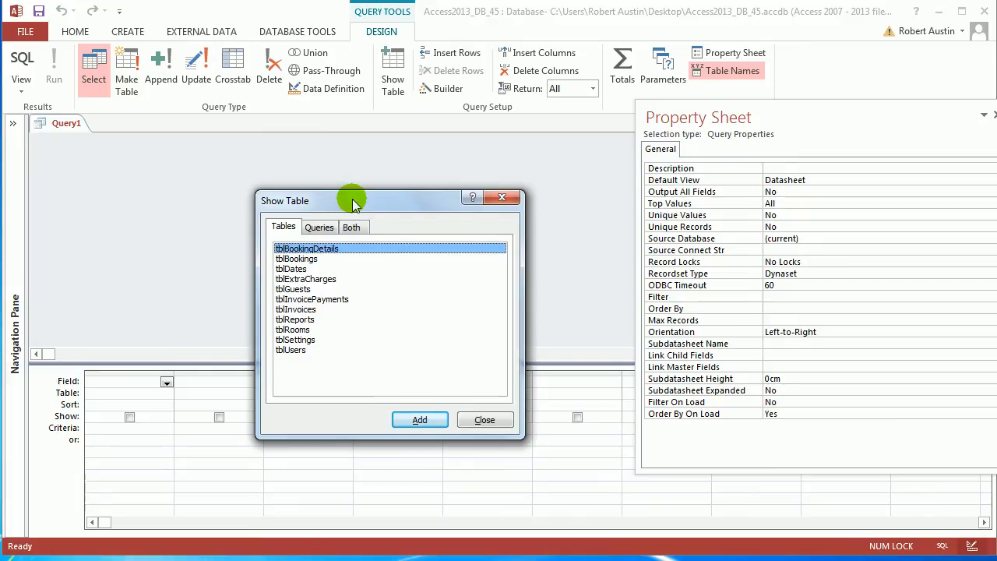
drag(347, 210, 384, 130)
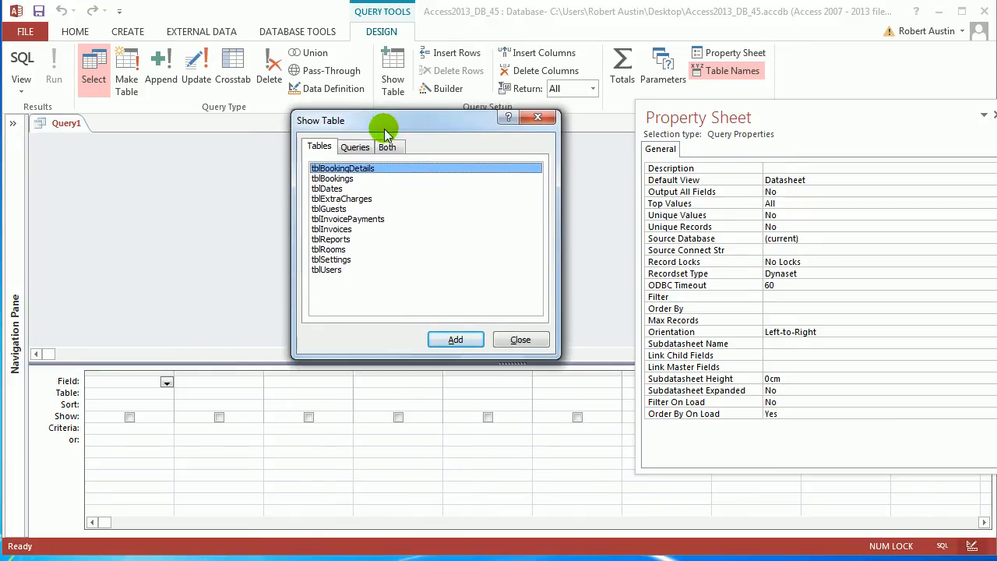
ctrl+click(348, 181)
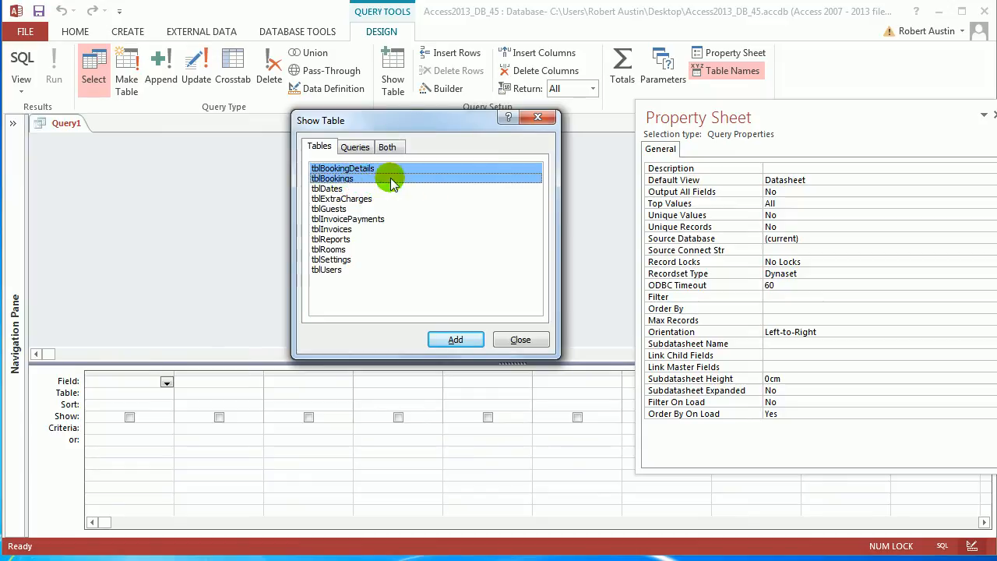
ctrl+click(357, 250)
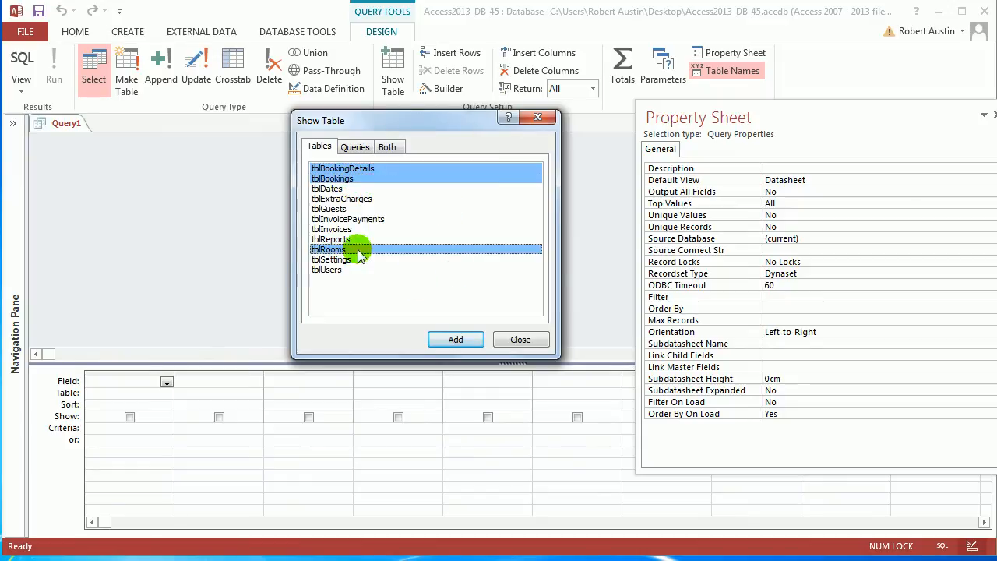
click(459, 340)
click(520, 340)
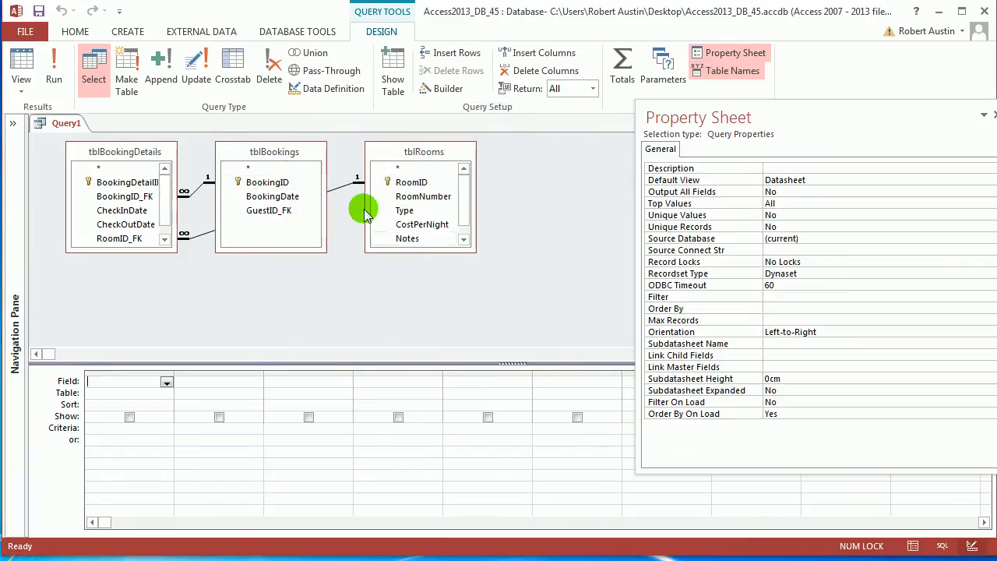
Rearrange the query's tables so that tblBookings comes first and tblBookingDetails sits between it and tblRooms
drag(282, 151, 146, 212)
drag(127, 159, 279, 175)
drag(141, 212, 148, 169)
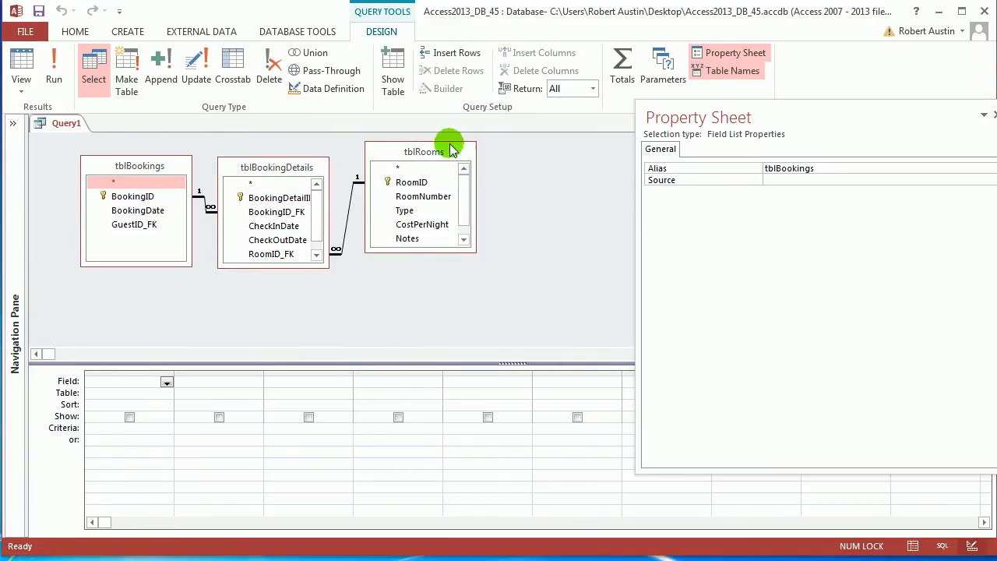
Add BookingID and BookingDate from tblBookings to the query grid, and check the result in Datasheet view before returning to Design view
double_click(131, 197)
double_click(165, 212)
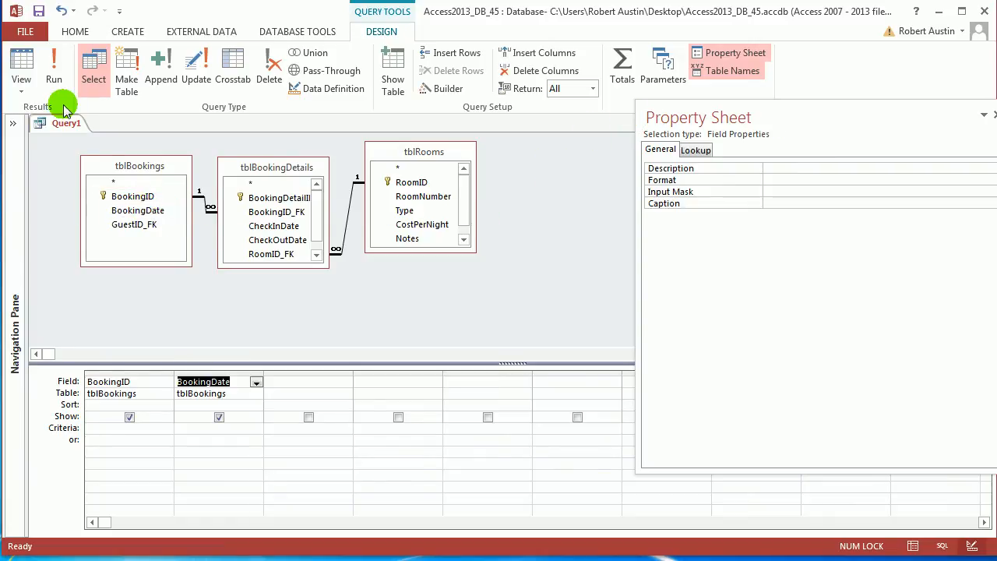
click(21, 66)
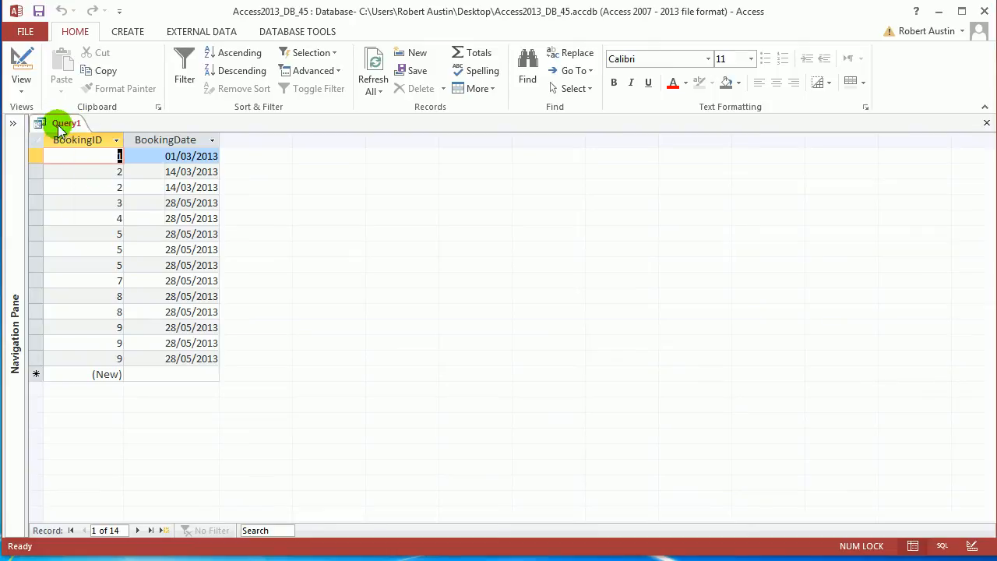
right_click(43, 123)
click(93, 193)
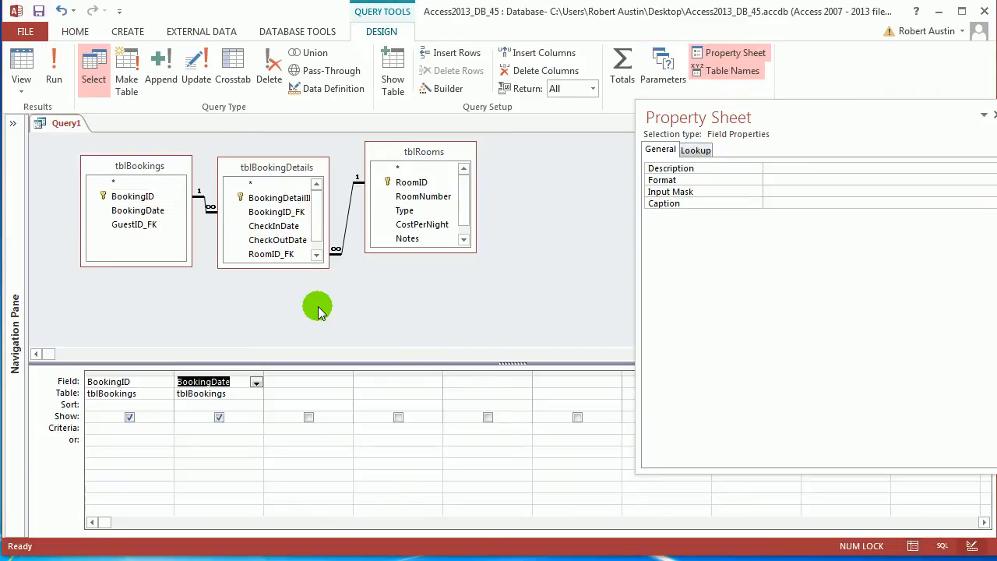
Enlarge the tblBookingDetails field list to show all its fields, and shift tblRooms to make space for it
click(288, 170)
drag(288, 170, 282, 162)
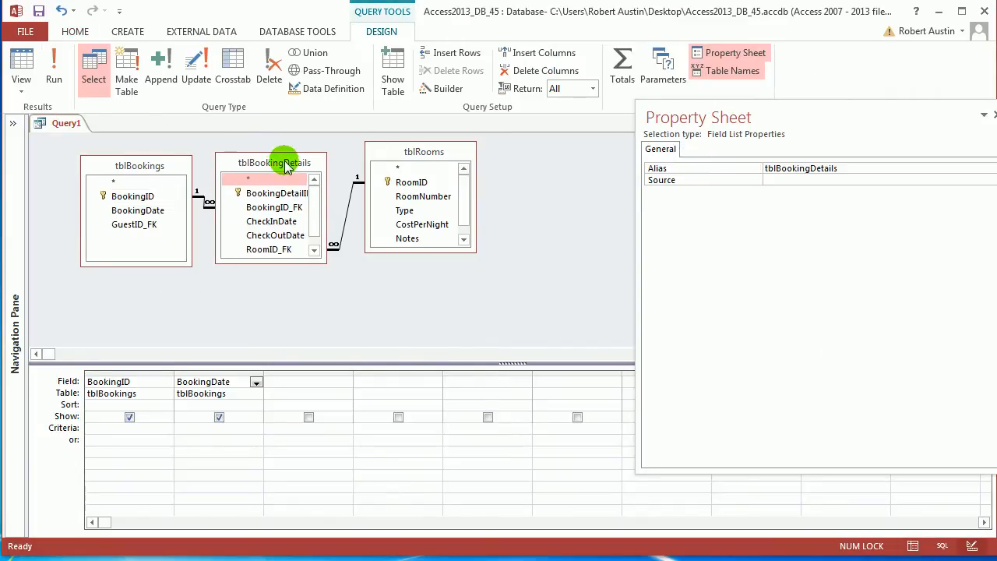
drag(327, 262, 356, 291)
drag(413, 157, 438, 170)
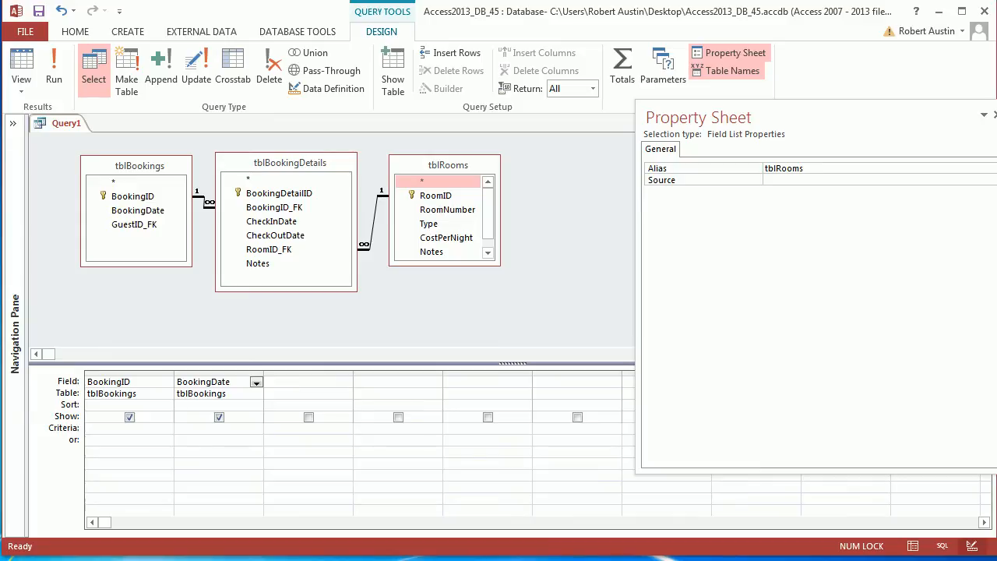
In the third query column, build a calculated field starting with the expression Item: "Room: " & tblrooms.[RoomNumber]
click(327, 382)
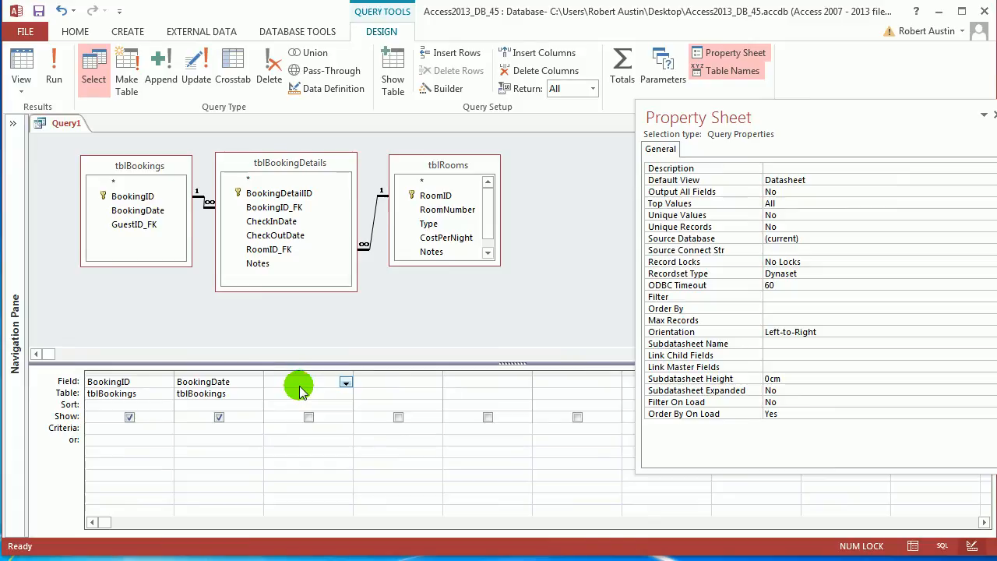
click(446, 89)
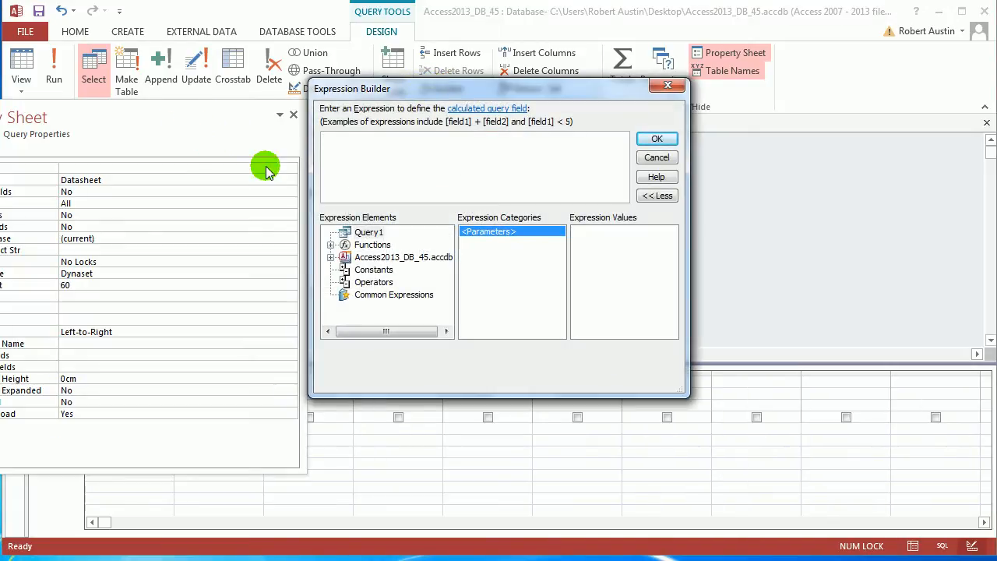
drag(414, 90, 624, 121)
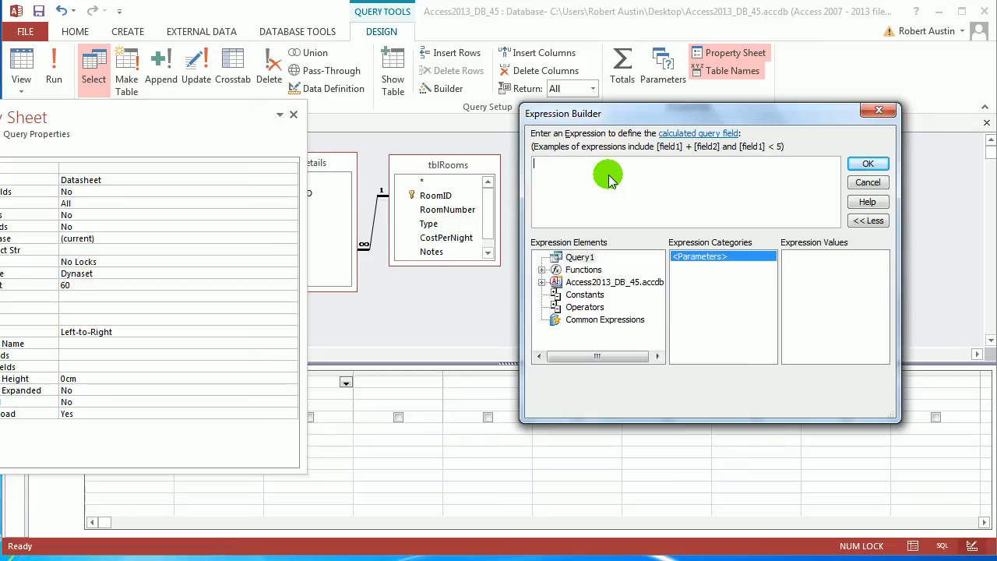
text(Item: "Room: " &)
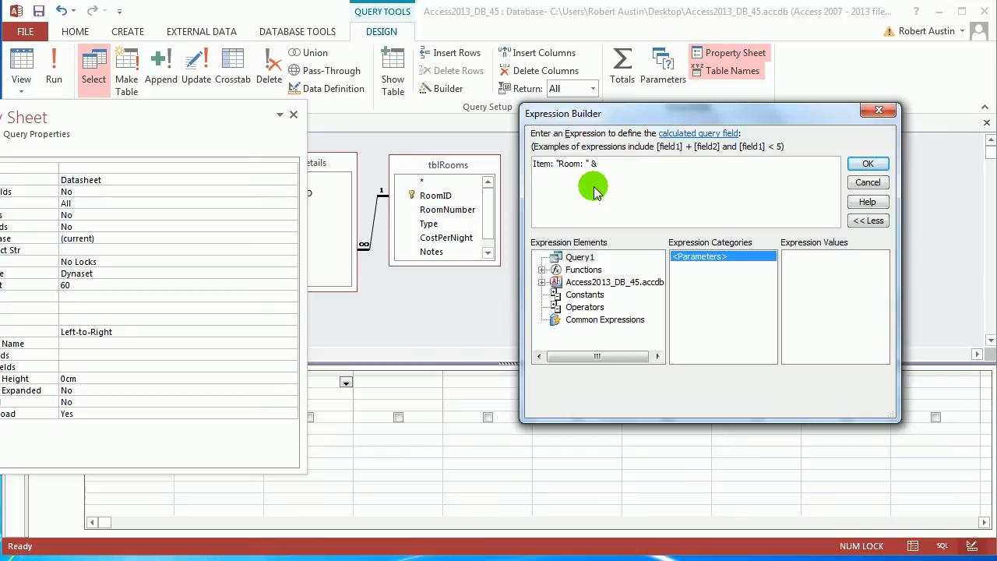
text(tblrooms)
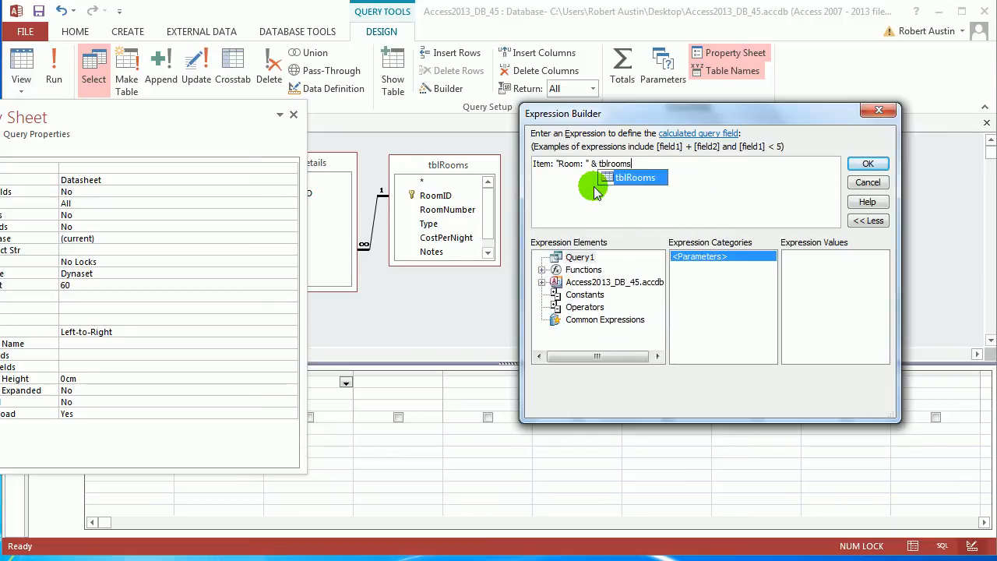
text(.)
key(Down)
key(Down)
key(Down)
key(Down)
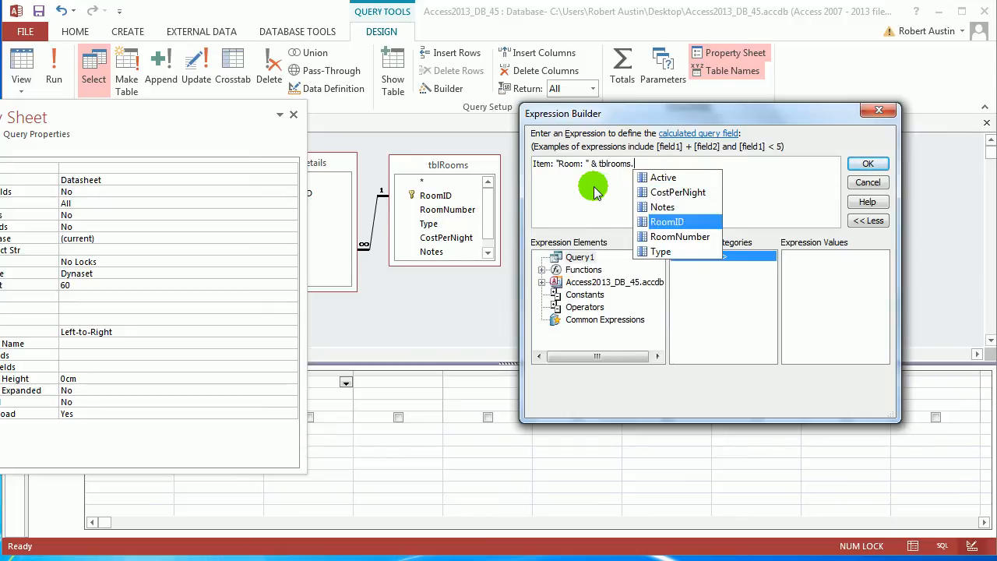
key(Tab)
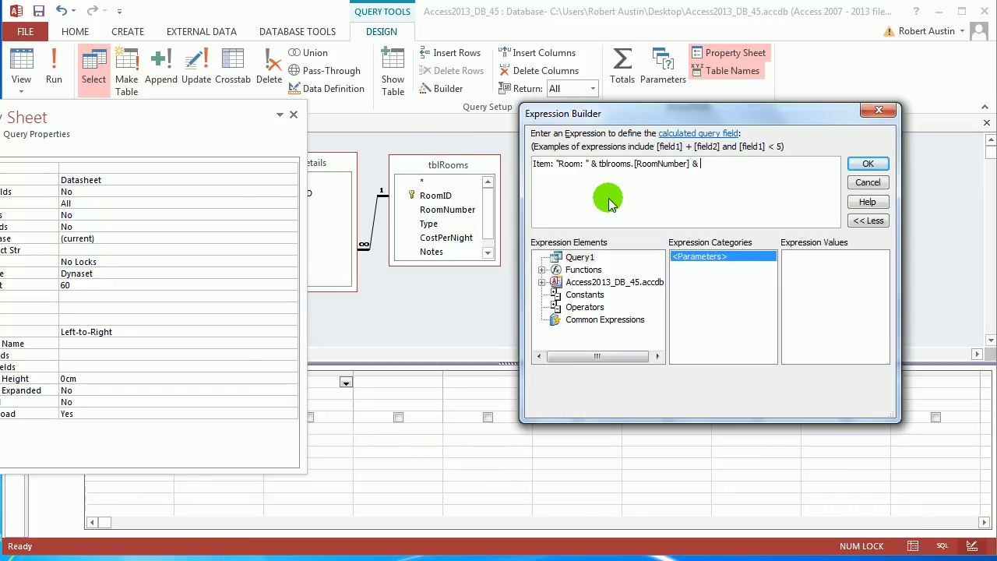
Extend the Item expression with & " - " & [tblBookingDetails].[CheckInDate]
text(" - " &)
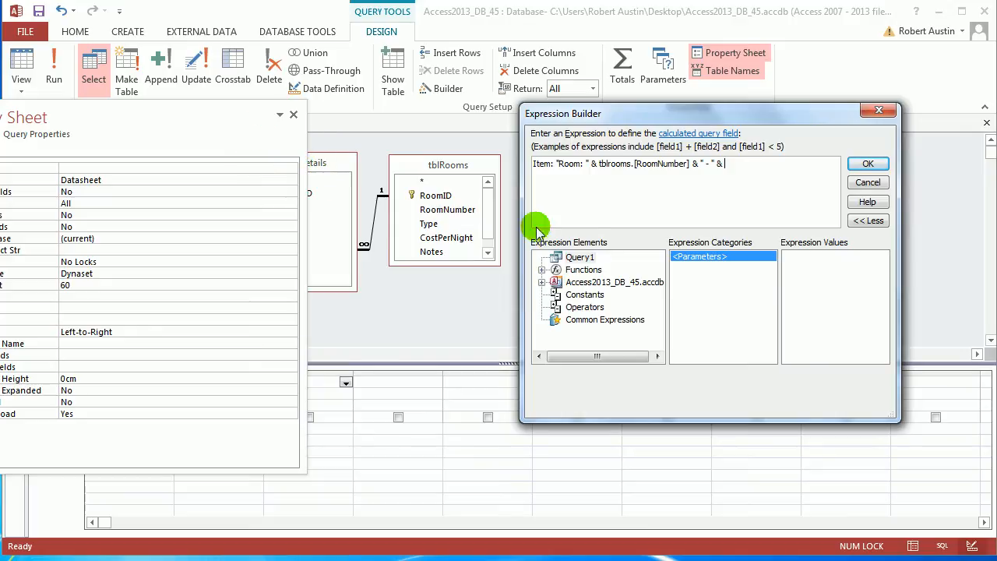
text(tbl)
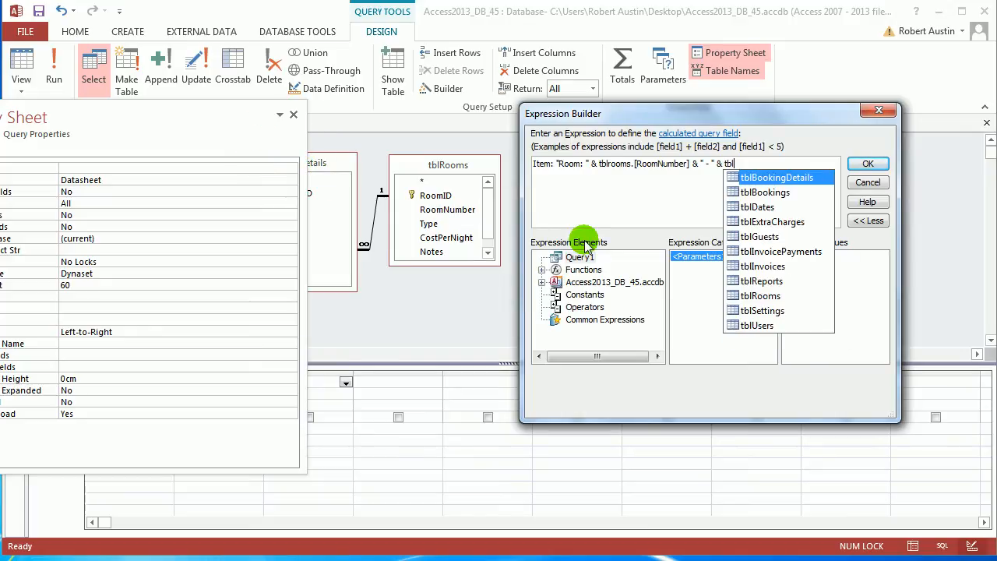
text(boo)
double_click(801, 179)
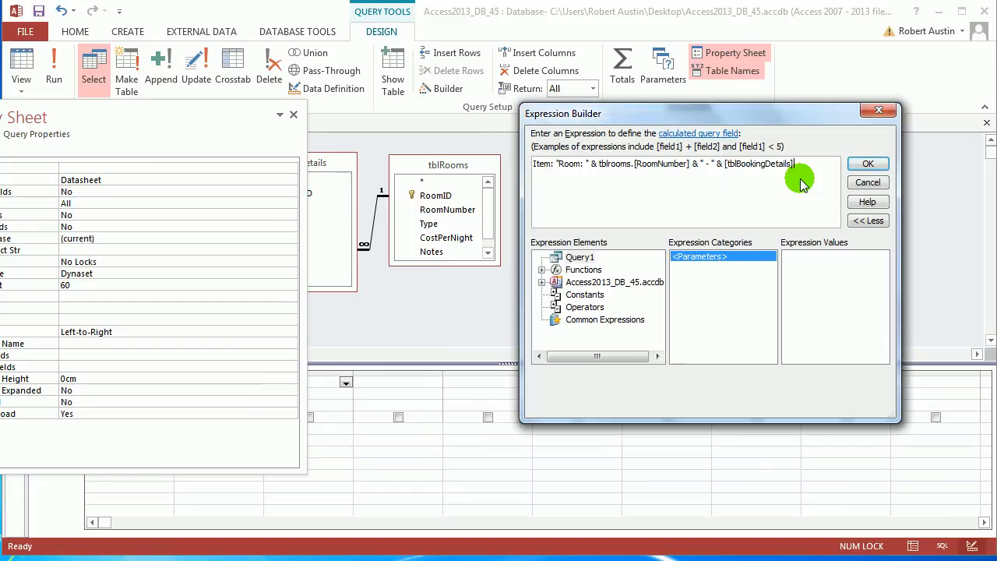
text(.ch)
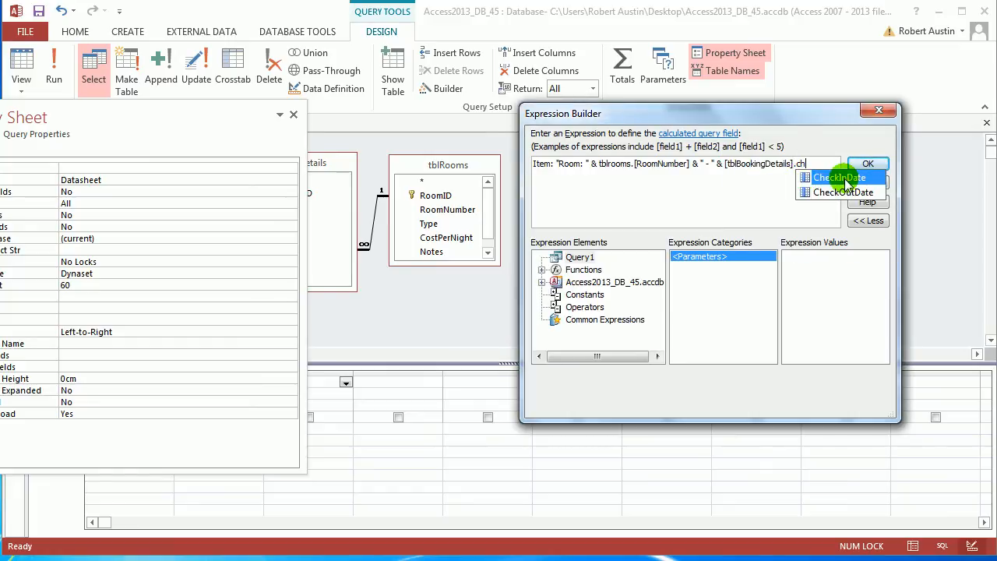
double_click(846, 182)
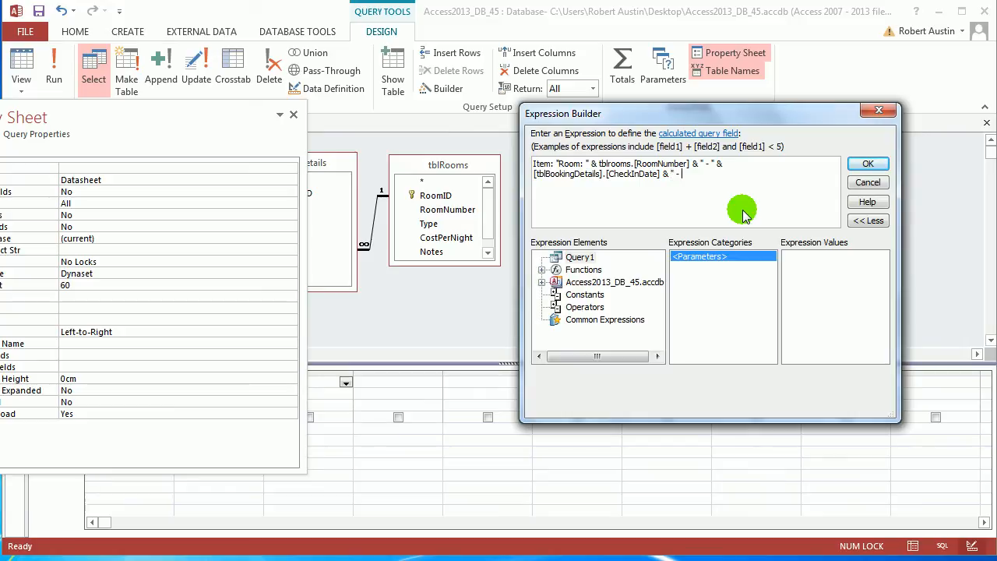
Complete the Item expression with & " - " & [tblBookingDetails].[CheckOutDate], accept it, and close the Property Sheet
text(& " - " & [tbl)
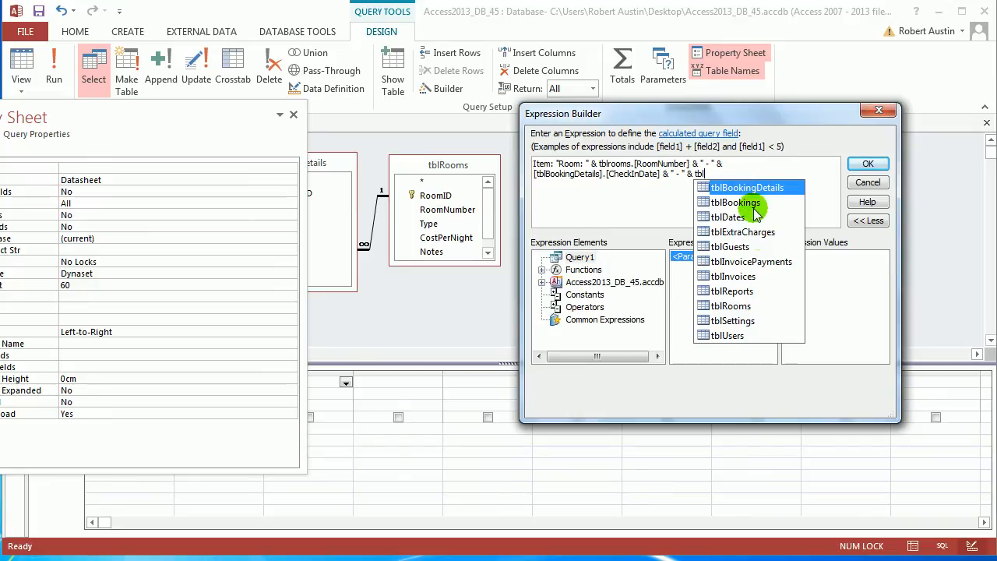
double_click(751, 188)
text(.ch)
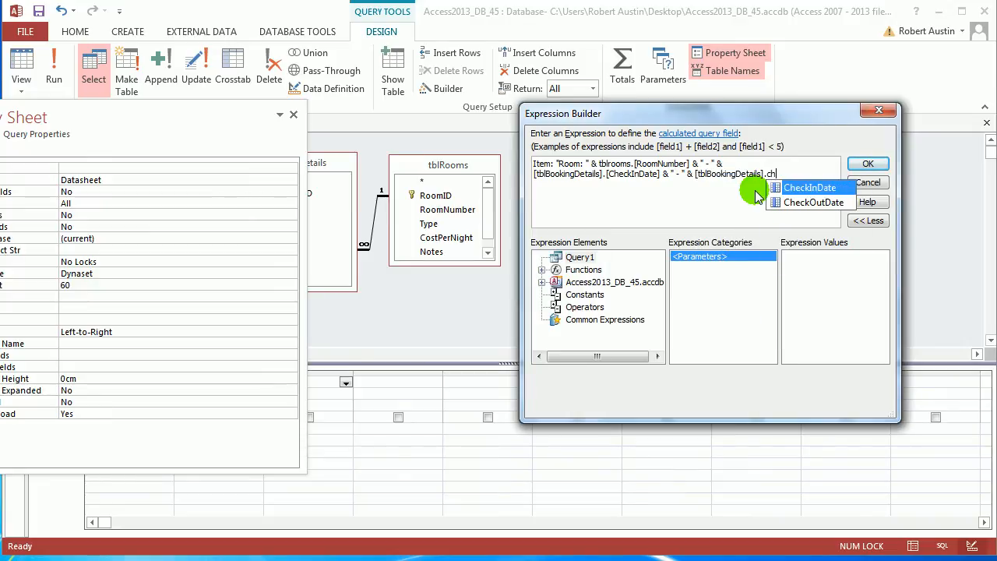
double_click(812, 202)
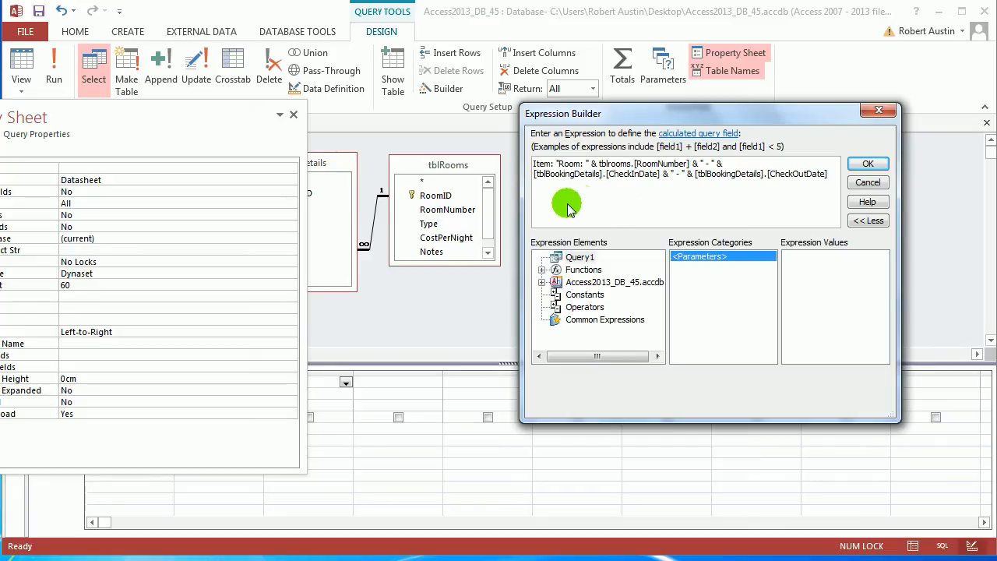
click(867, 163)
drag(252, 112, 859, 154)
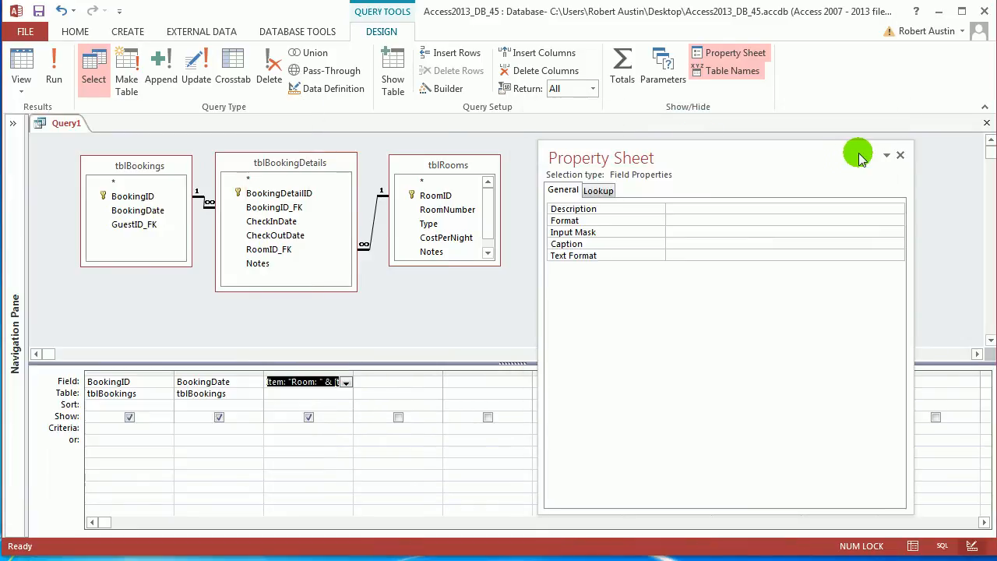
click(899, 153)
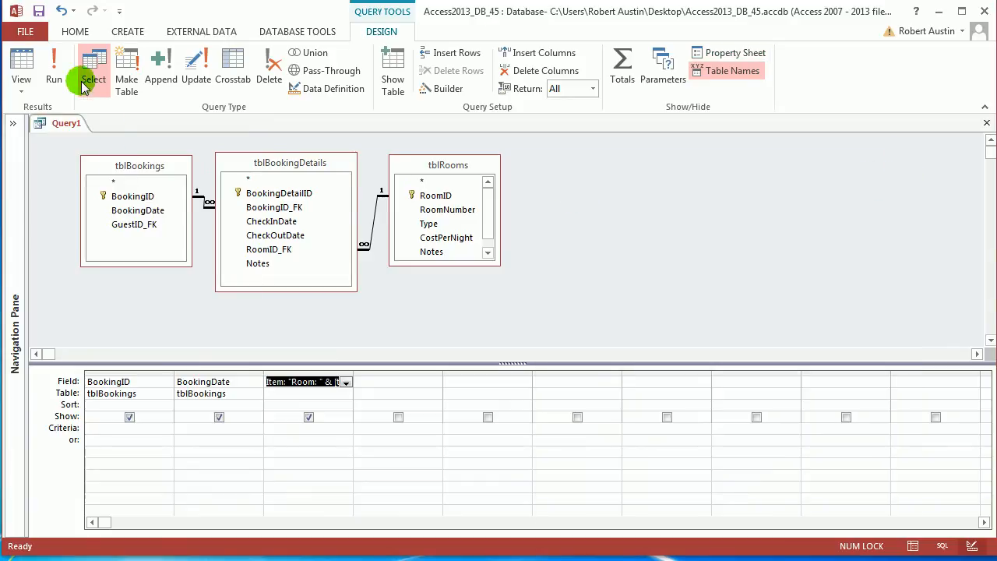
Run the query and fit the Item column to its contents to check the room and date text, then return to Design view
click(53, 74)
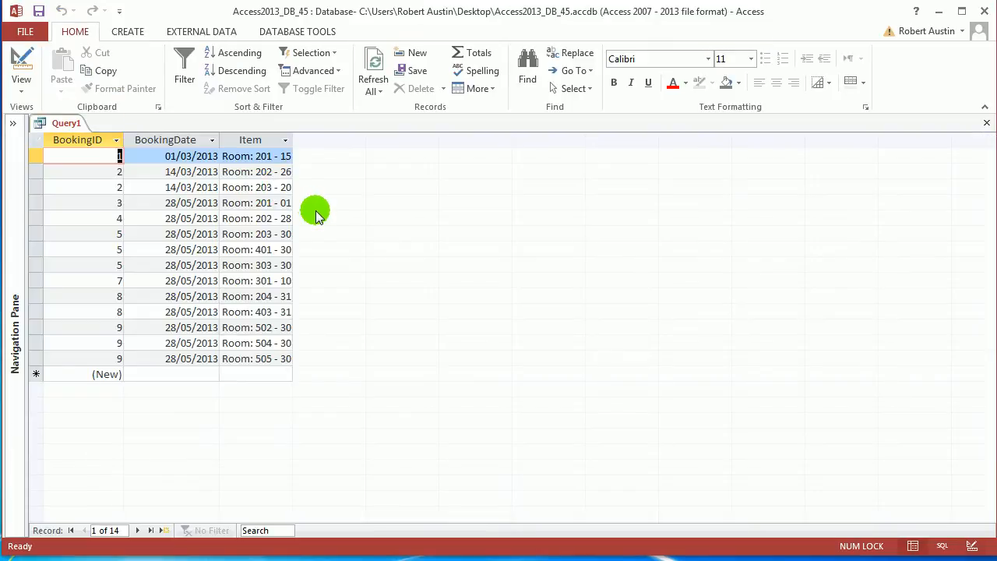
double_click(293, 140)
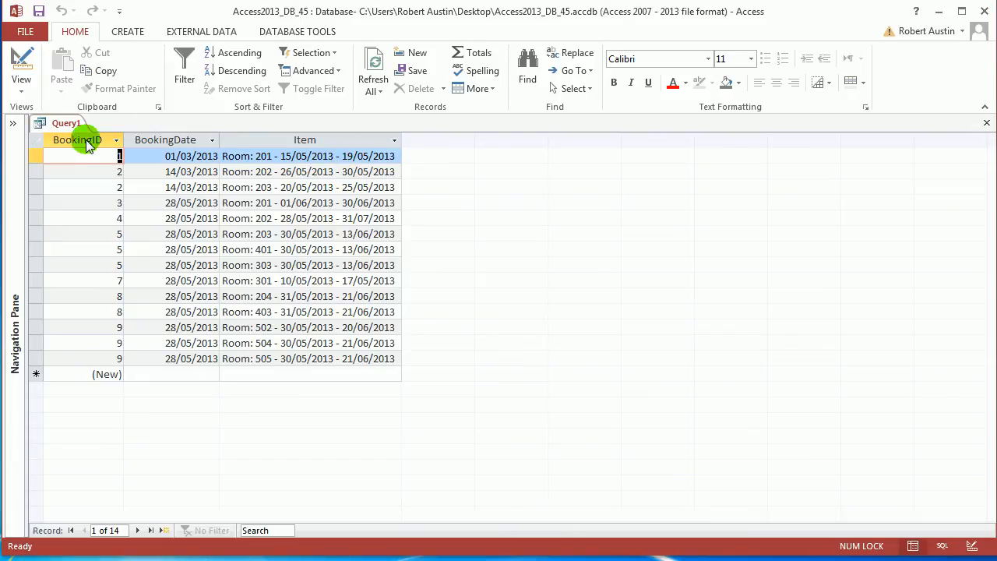
right_click(67, 124)
click(122, 200)
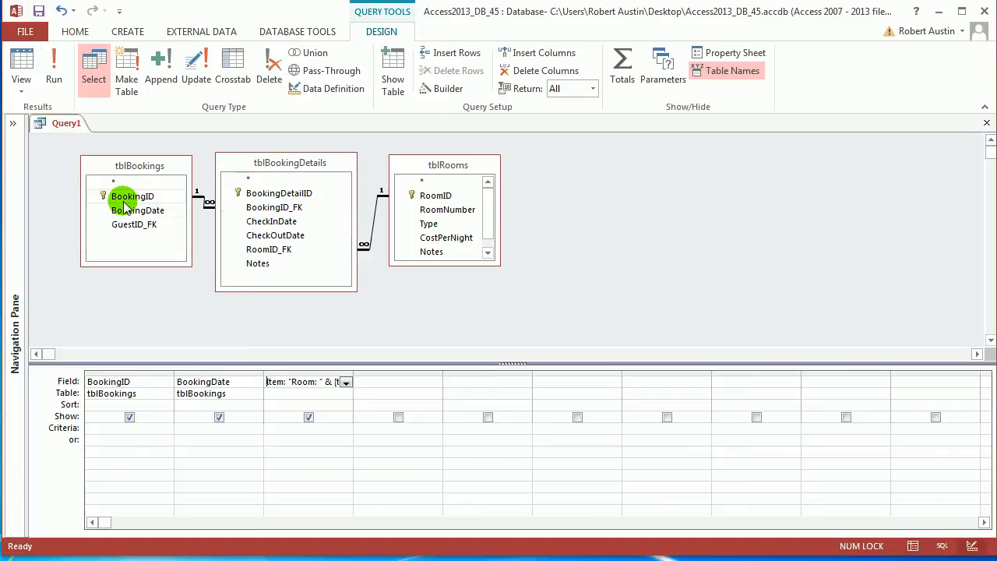
In the fourth query column, start a calculated field named Charge in the Expression Builder
click(453, 237)
click(400, 382)
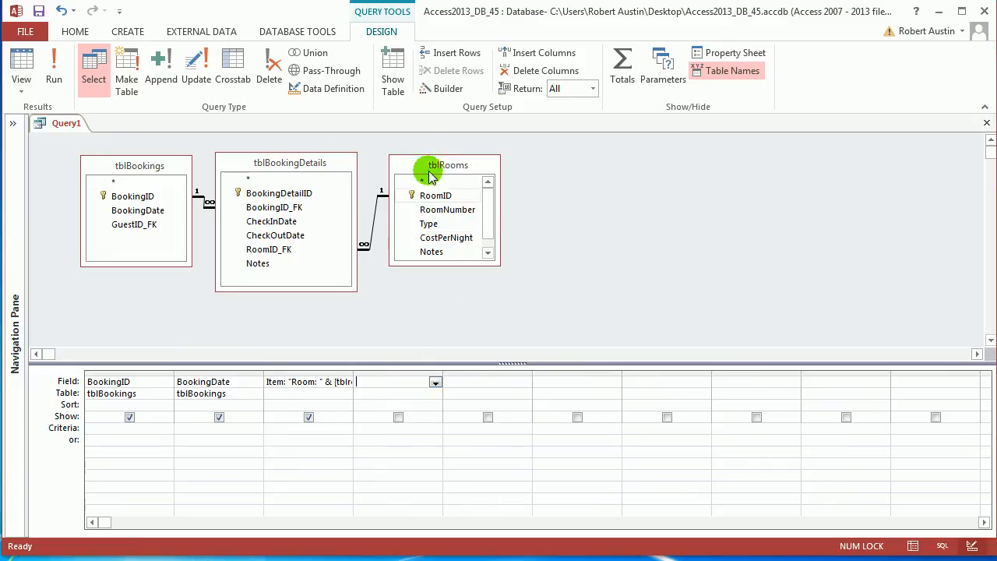
click(447, 89)
text(Coost)
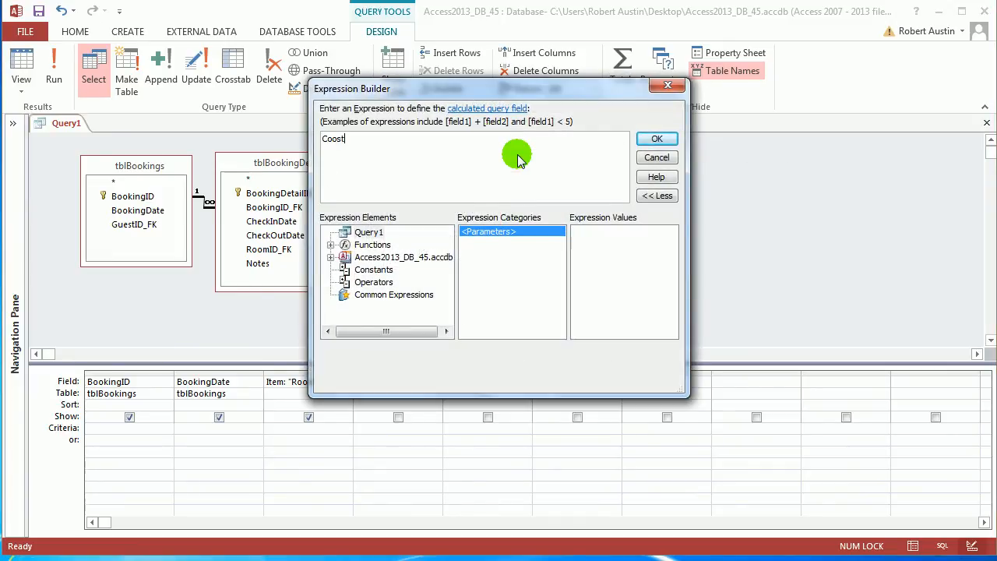
key(BackSpace)
text(st)
key(BackSpace)
key(BackSpace)
text(harge:)
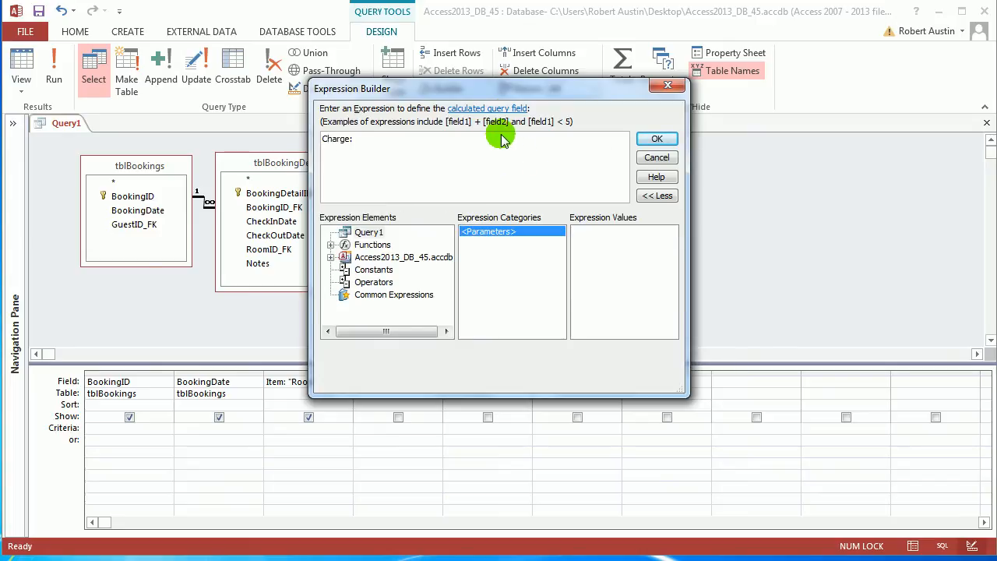
drag(554, 88, 768, 82)
text(: )
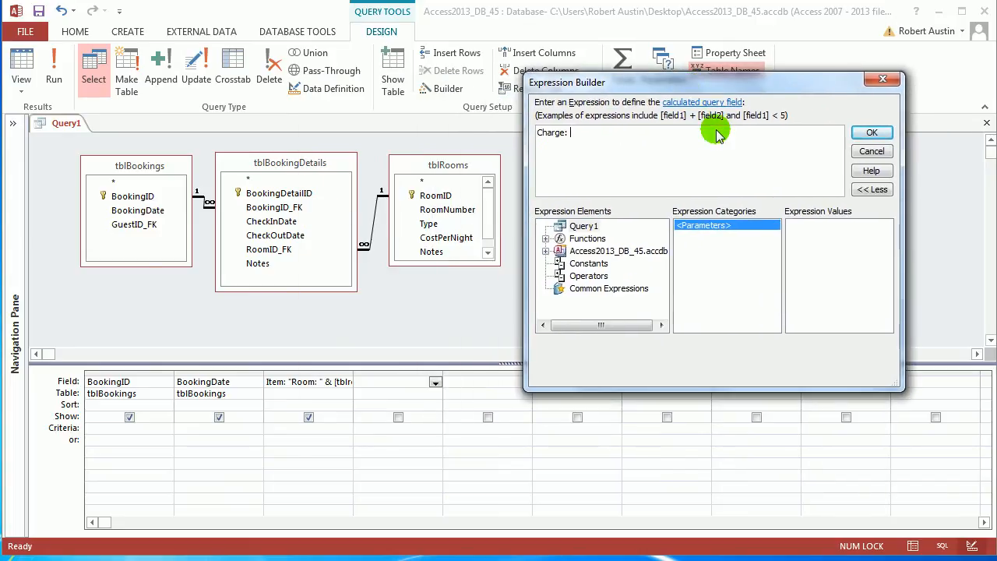
text(dated)
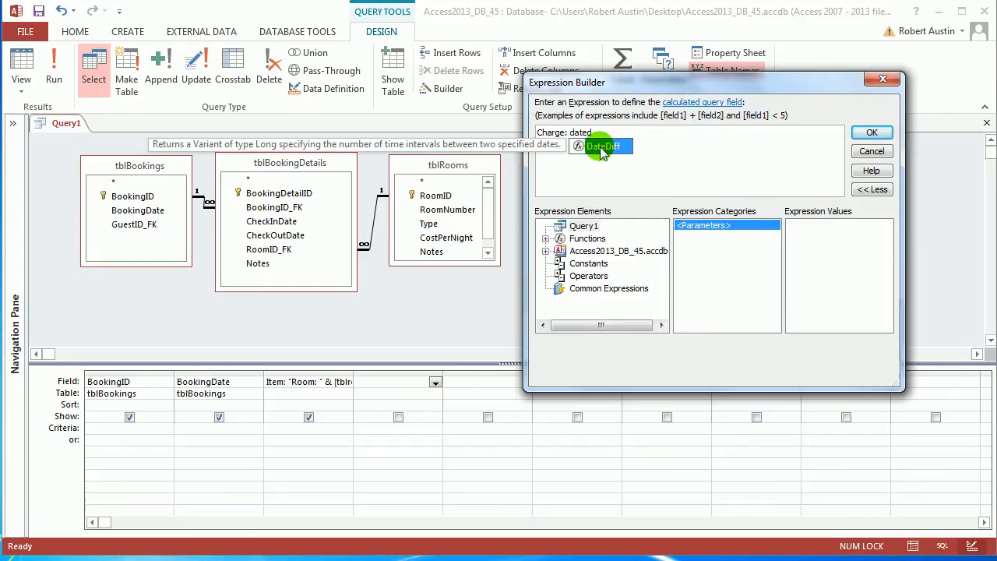
double_click(584, 152)
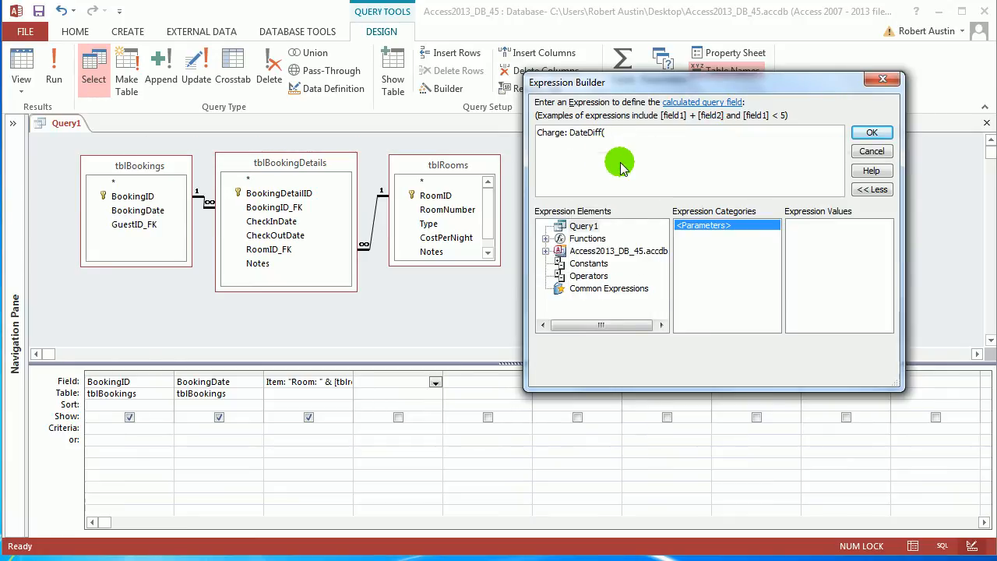
text(tbl)
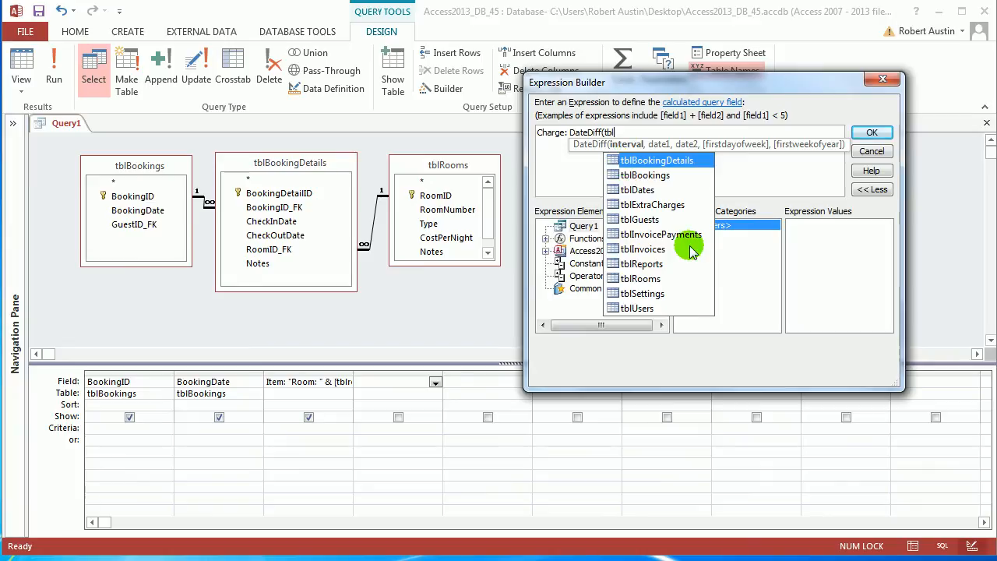
double_click(676, 162)
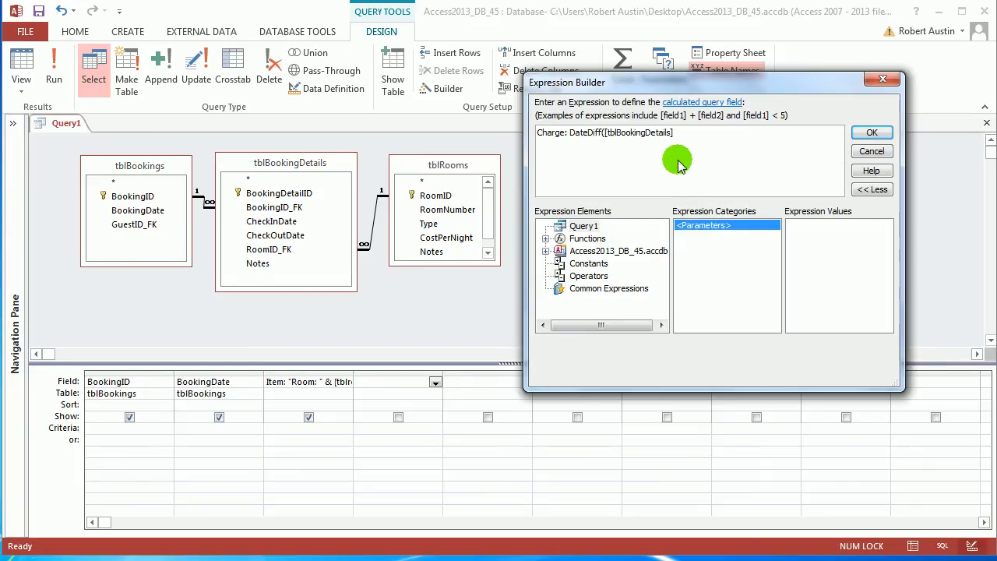
text(.)
double_click(720, 192)
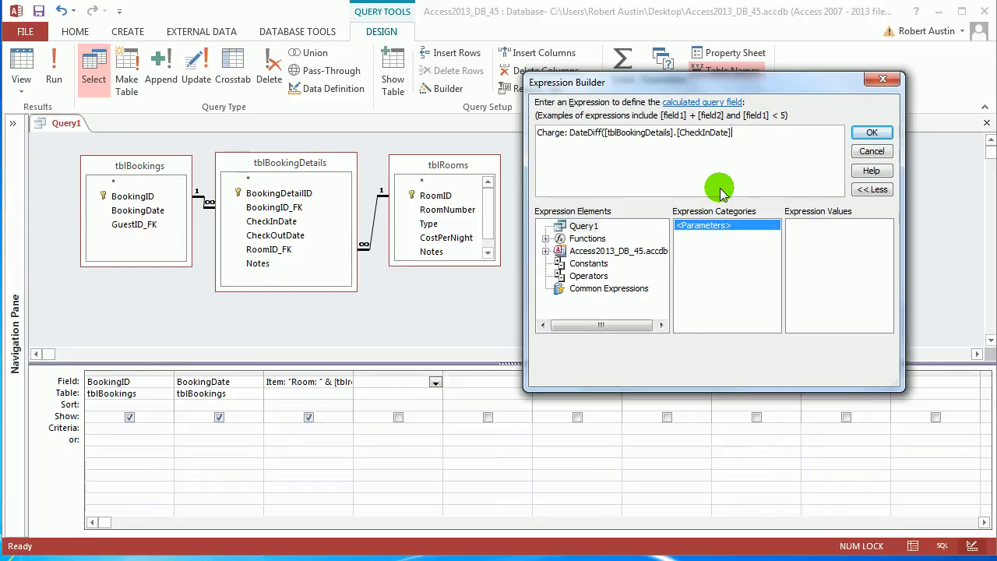
text(,)
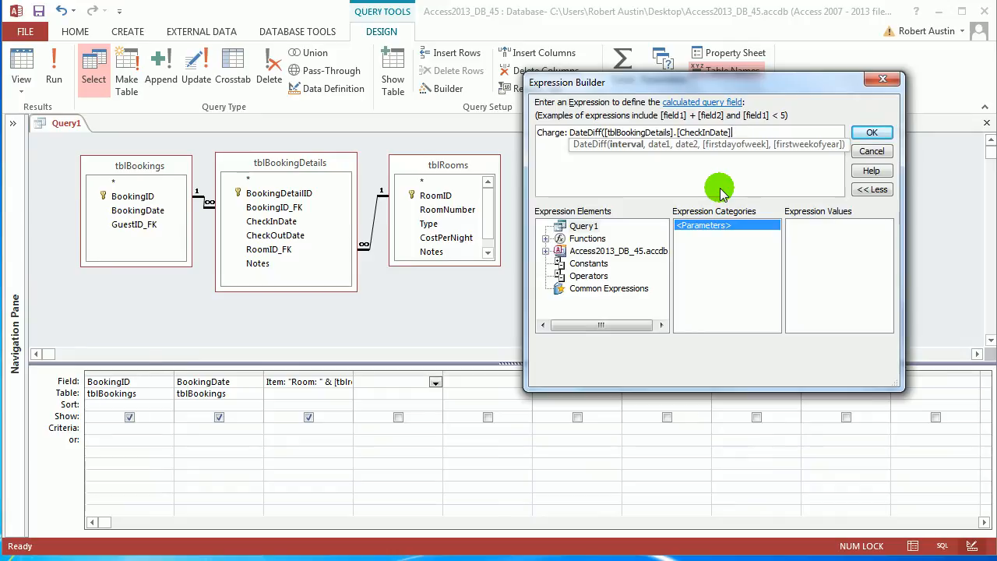
key(BackSpace)
key(Left)
key(Left)
key(Left)
key(Left)
key(Left)
key(Left)
key(Left)
key(Left)
key(Left)
key(Left)
key(Left)
key(Left)
key(Left)
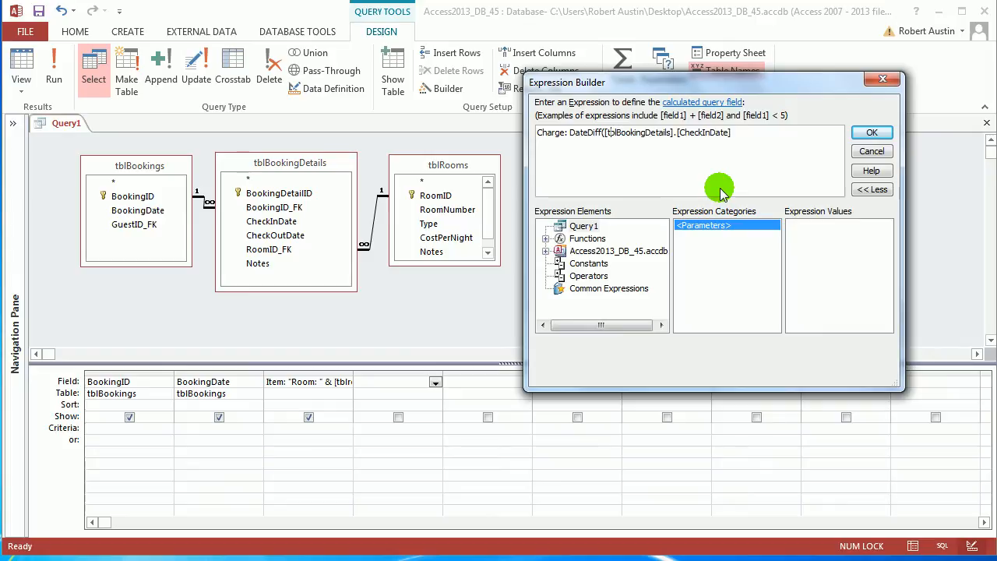
Begin the Charge expression with DateDiff, using the interval "d" and [tblBookingDetails].[CheckInDate] as the first date
drag(569, 133, 743, 147)
text(date)
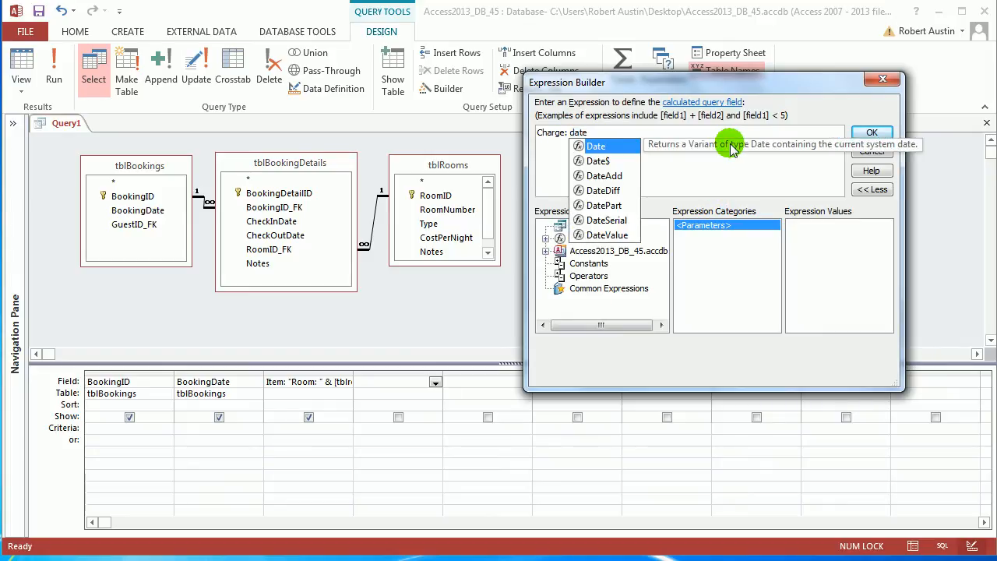
text(diff("d)
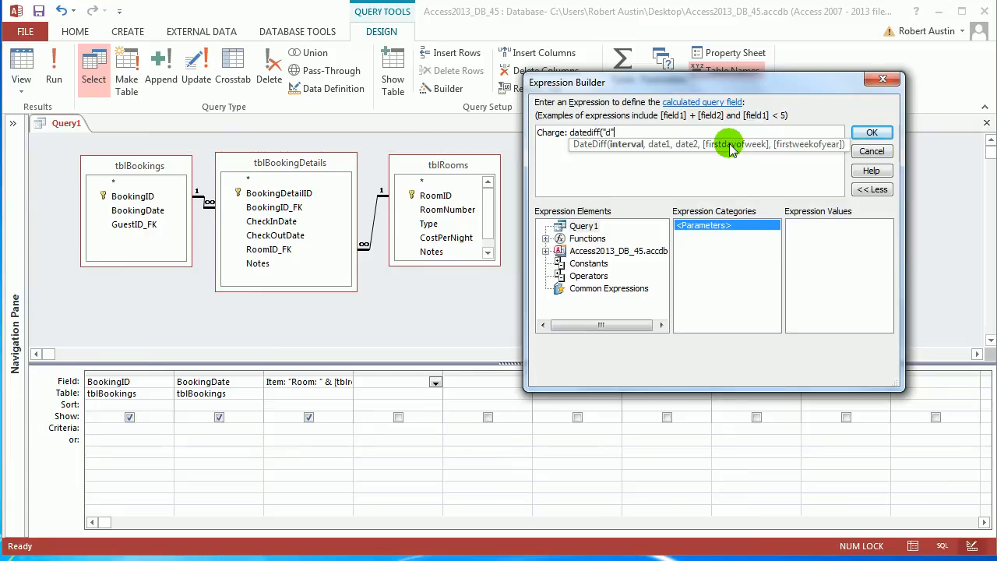
text(", tblboo)
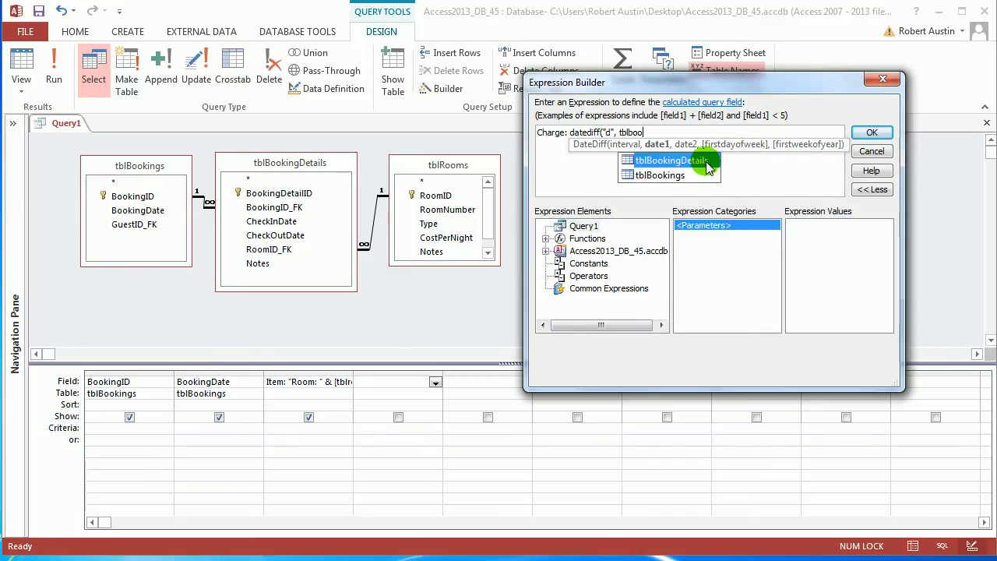
double_click(670, 161)
text(.ch)
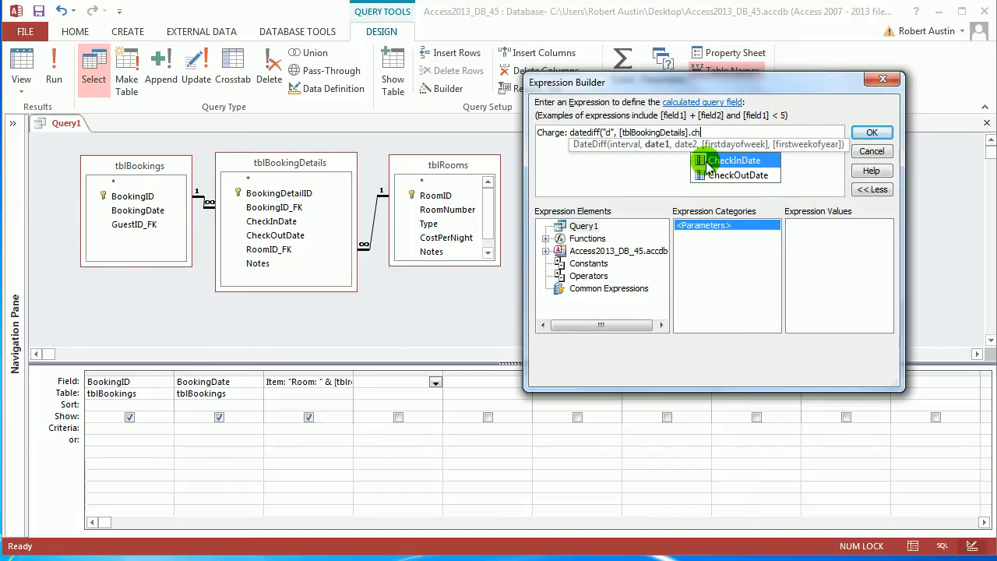
double_click(724, 164)
Add [tblBookingDetails].[CheckOutDate] as the second date of the DateDiff function, close the parenthesis, and accept the expression
text(, )
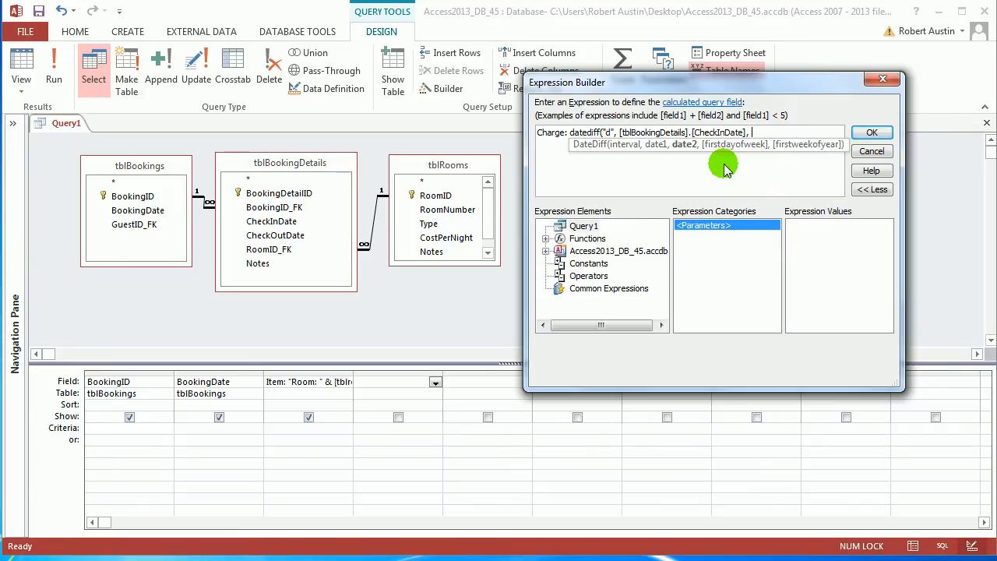
text(tblboo)
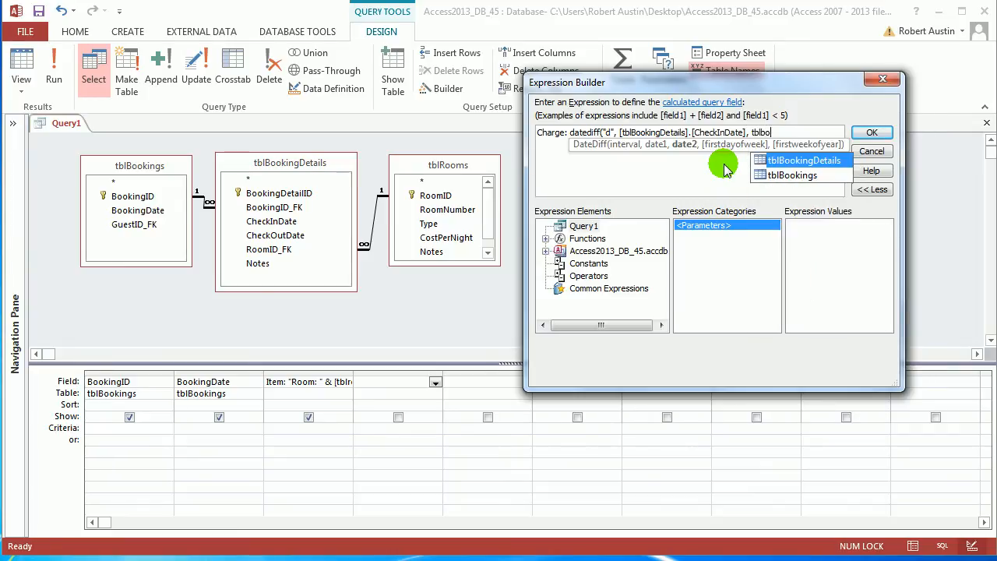
double_click(779, 161)
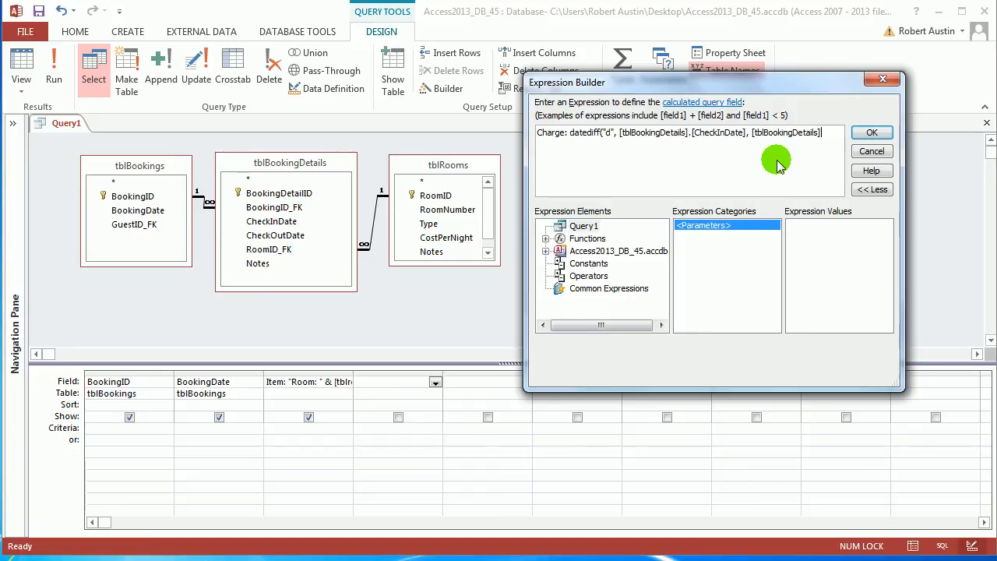
text(.ch)
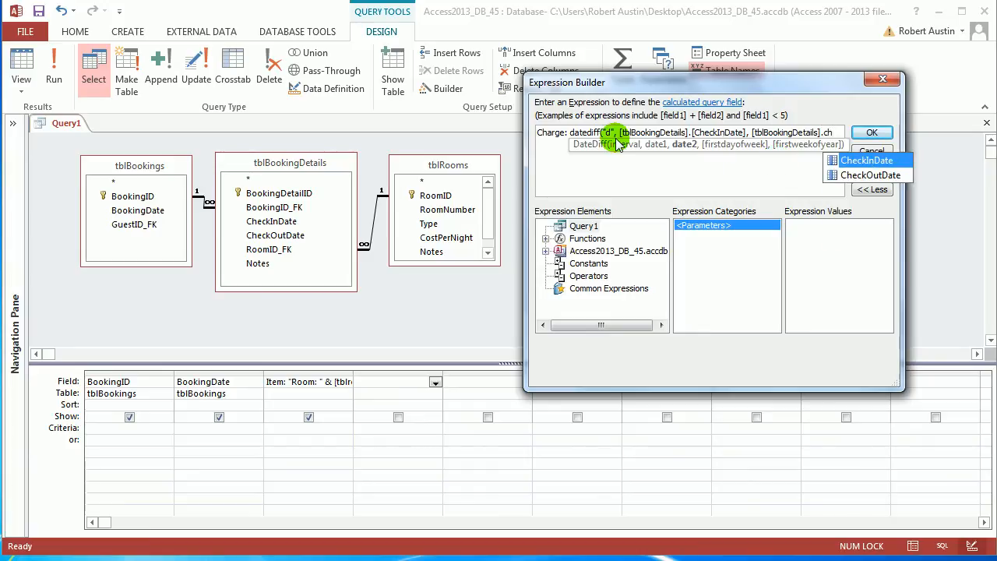
double_click(864, 175)
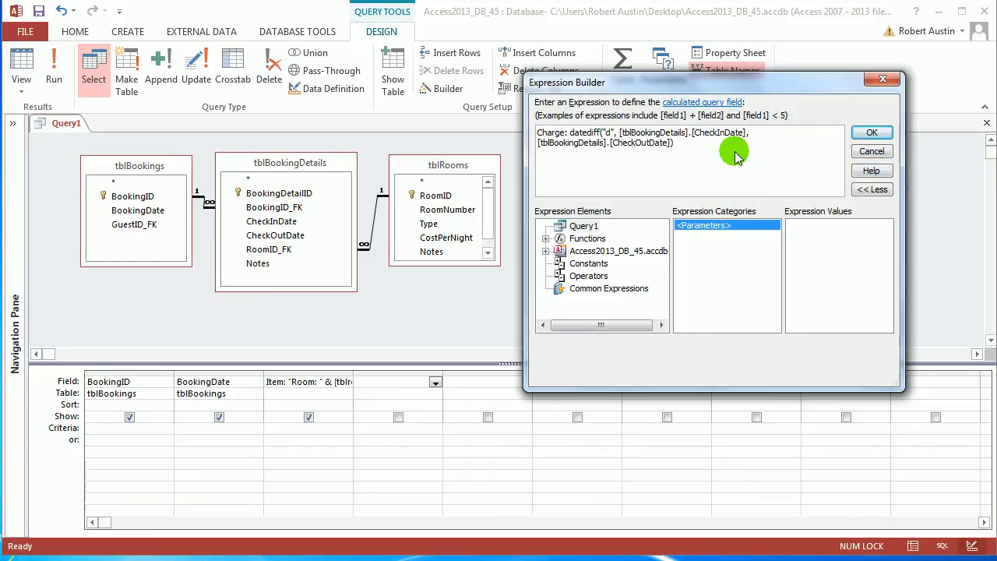
click(871, 132)
Check the number of nights in the Charge column in Datasheet view, then return to Design view
click(19, 81)
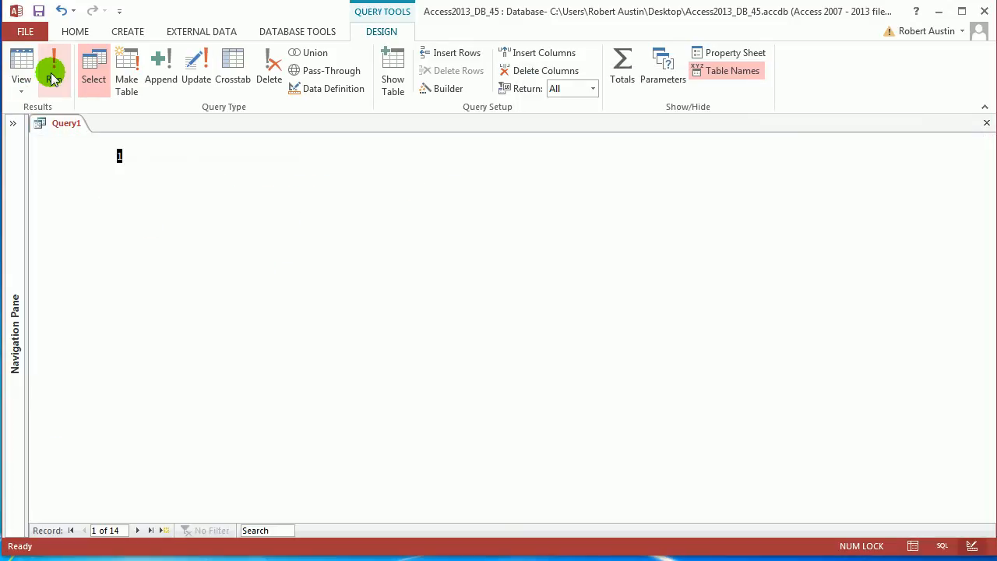
right_click(73, 121)
click(92, 190)
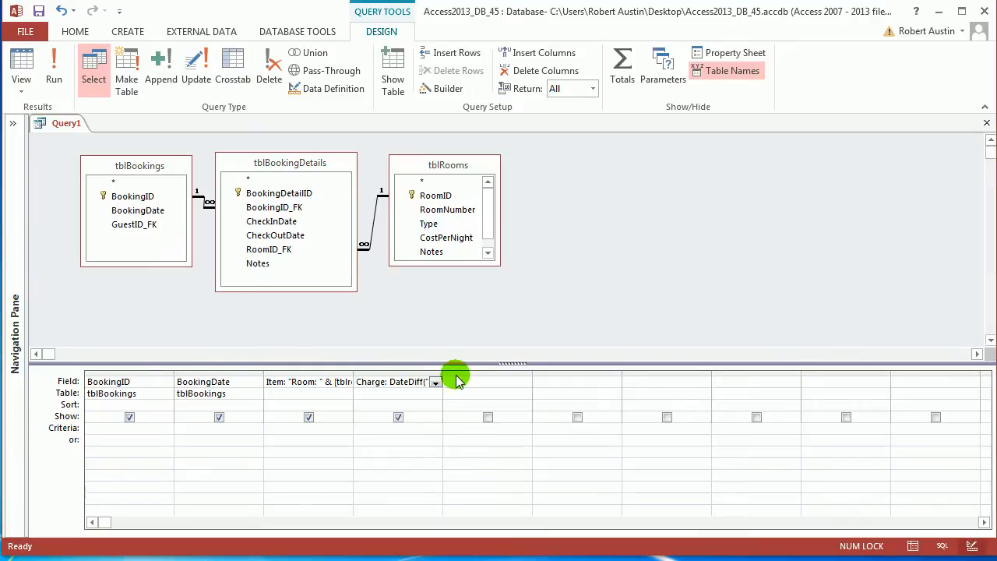
Multiply the Charge expression's DateDiff result by [tblRooms].[CostPerNight], accept it, and run the query
click(450, 90)
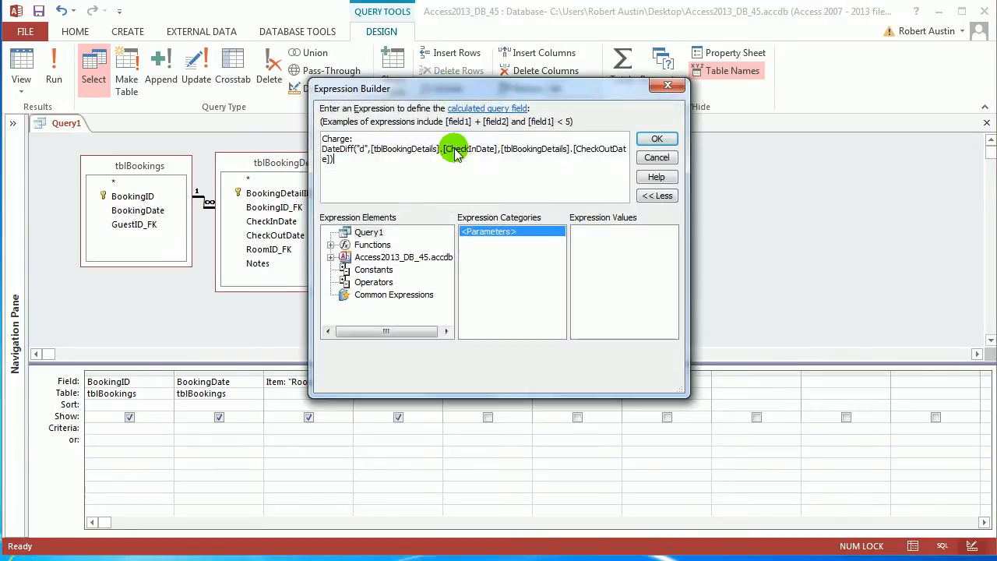
click(397, 178)
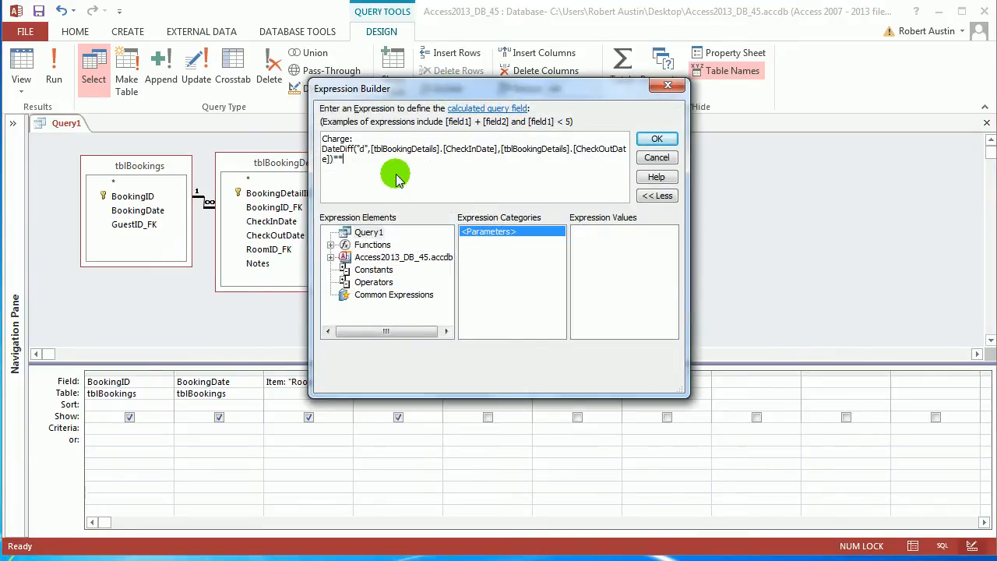
drag(405, 89, 706, 88)
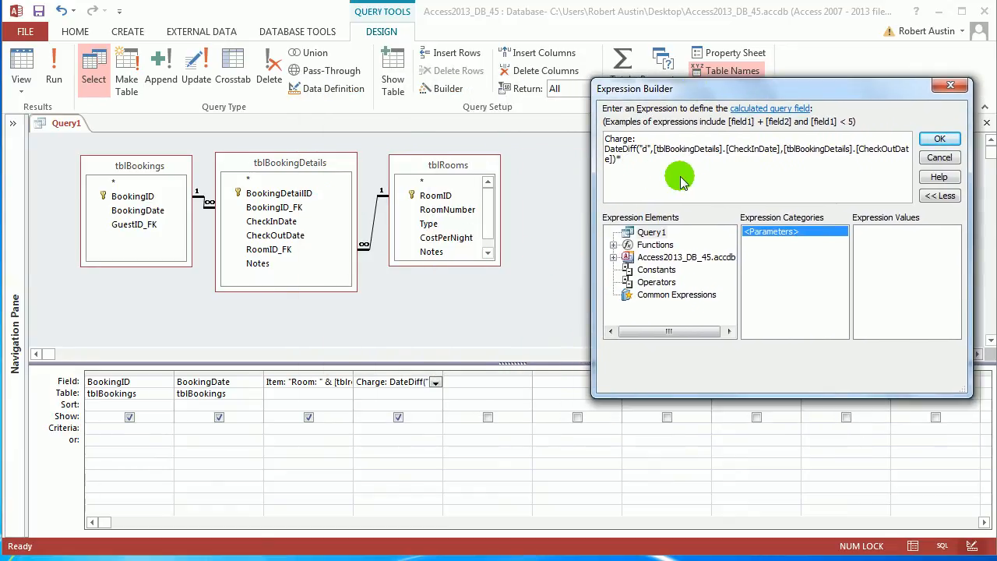
text([tblReports)
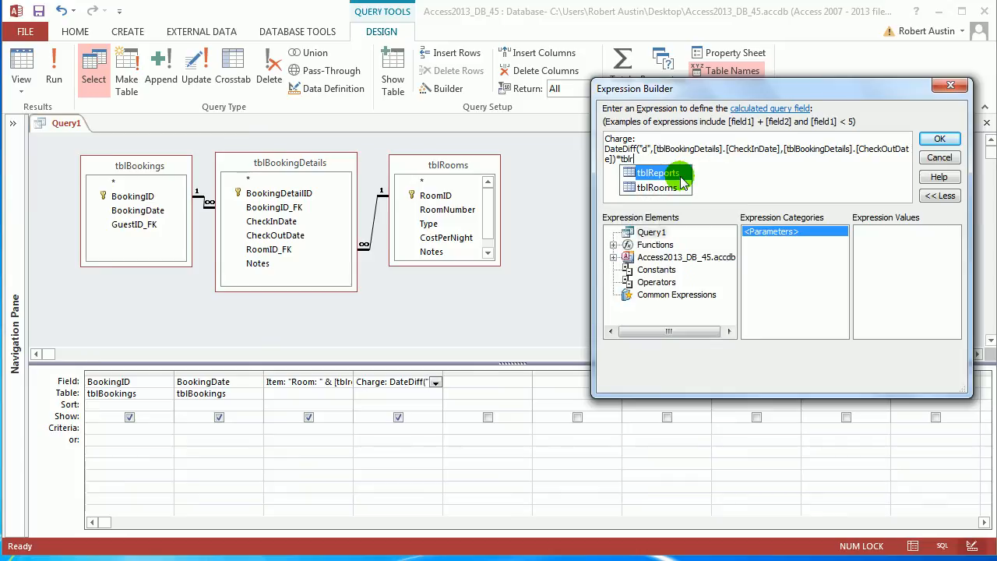
key(BackSpace)
key(BackSpace)
key(BackSpace)
key(BackSpace)
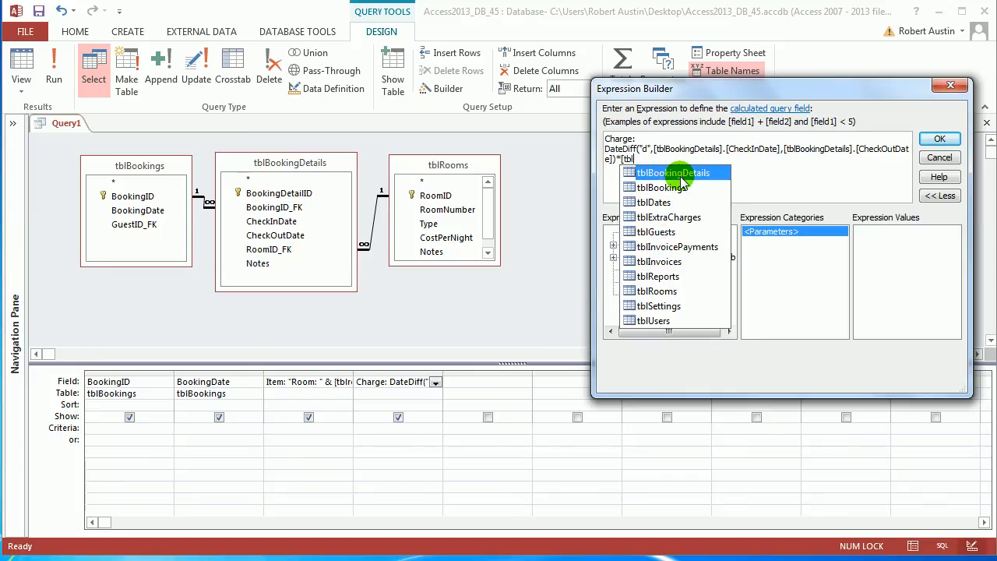
text(room.co)
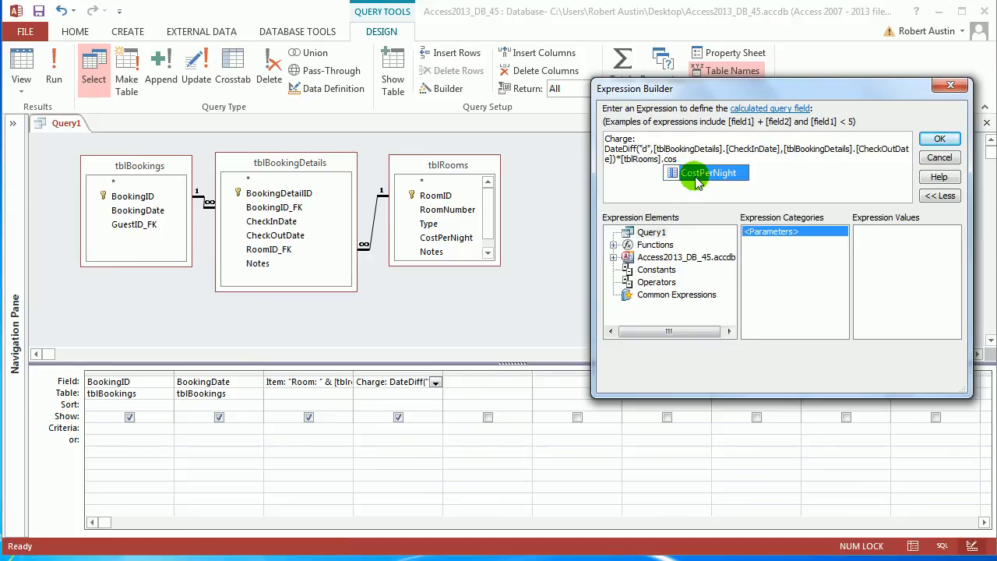
double_click(705, 173)
click(939, 139)
click(56, 69)
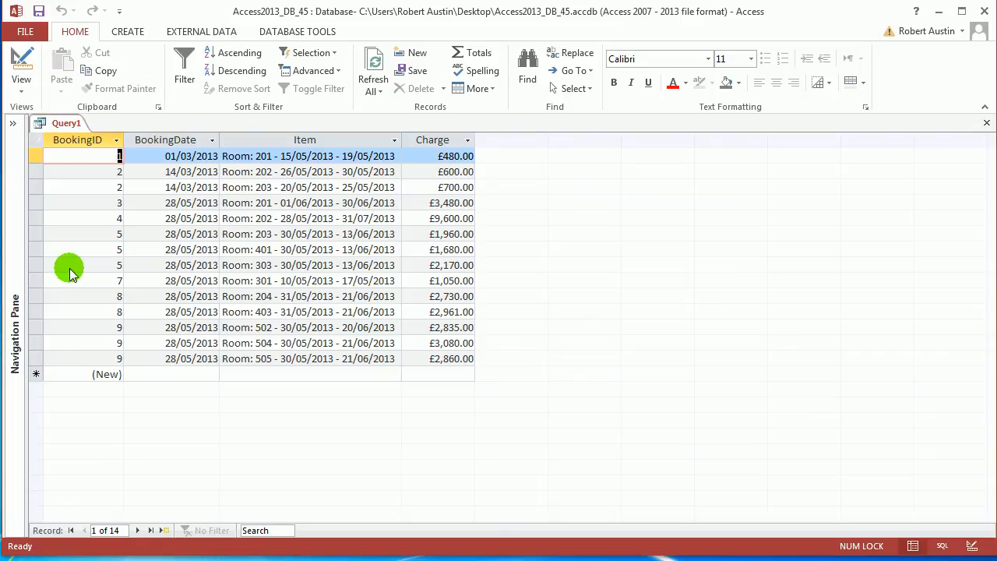
Open the tblExtraCharges table to view its fields and records, then close it and collapse the Navigation Pane
click(12, 123)
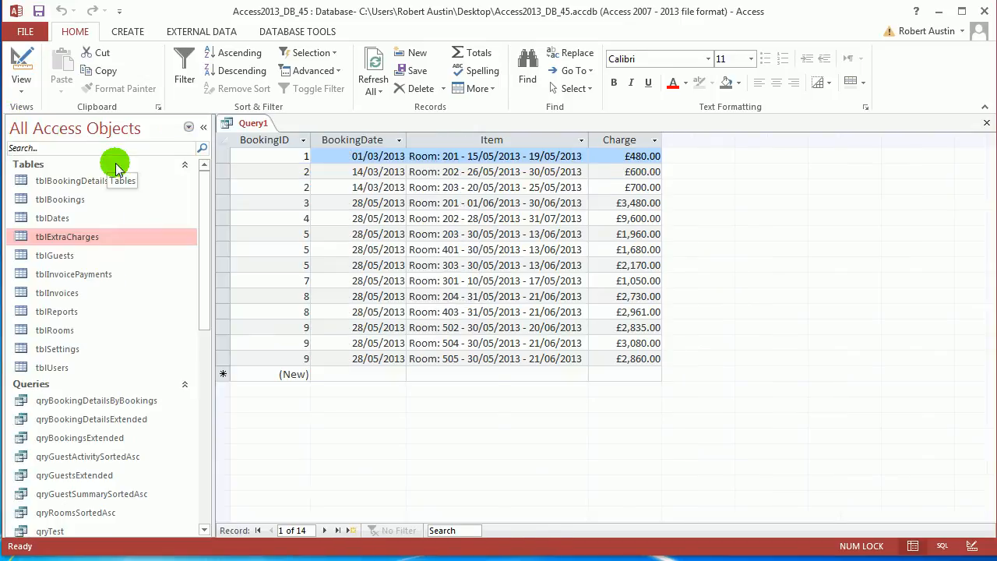
double_click(86, 239)
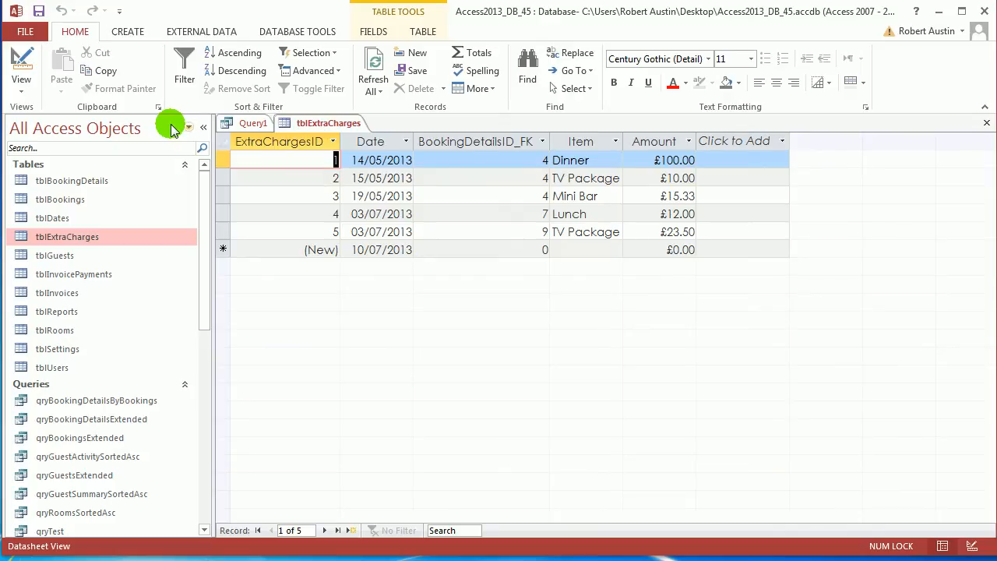
click(202, 130)
right_click(166, 122)
click(179, 156)
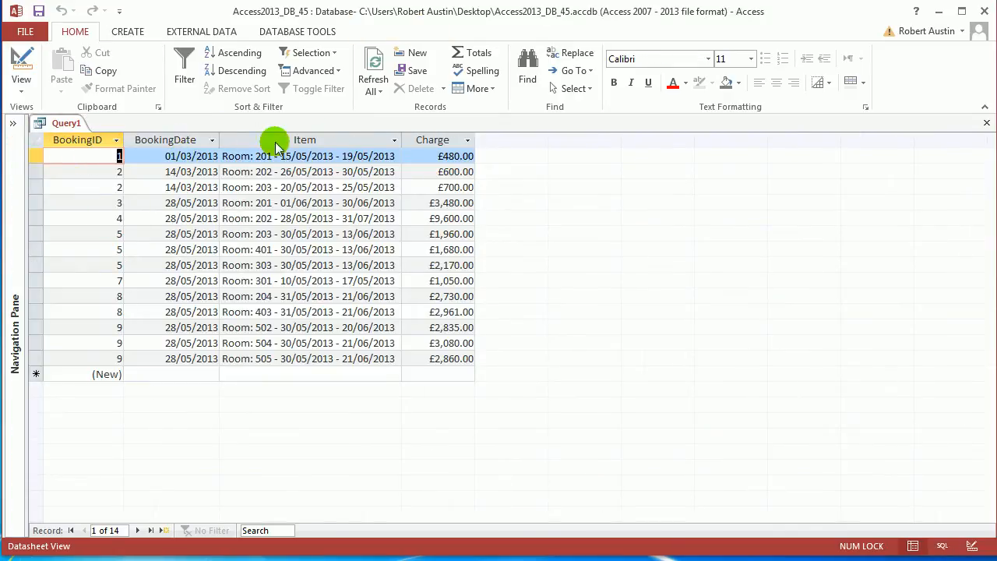
Review the BookingID, BookingDate, Item and Charge columns of the query results by selecting each in turn
click(89, 145)
click(178, 140)
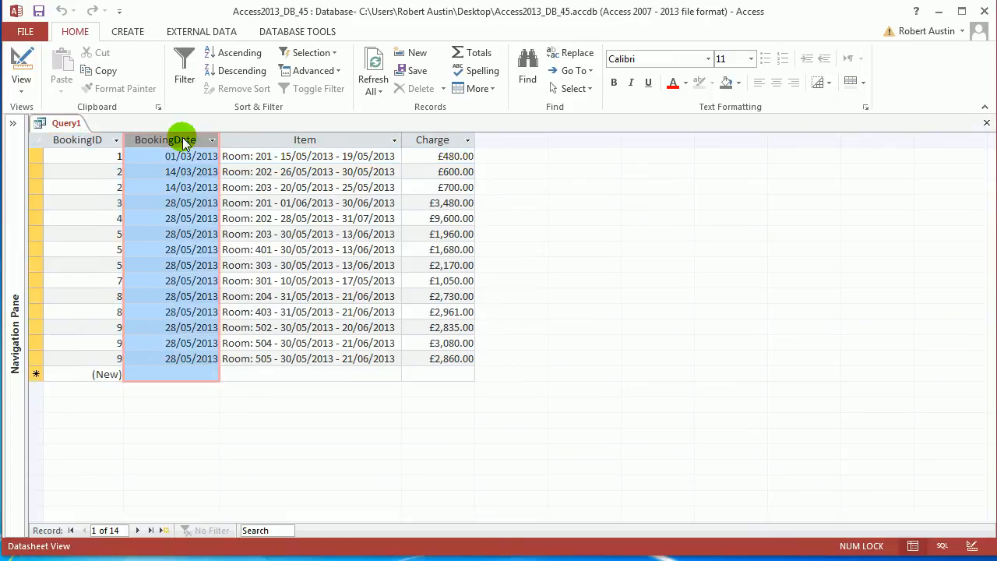
click(316, 144)
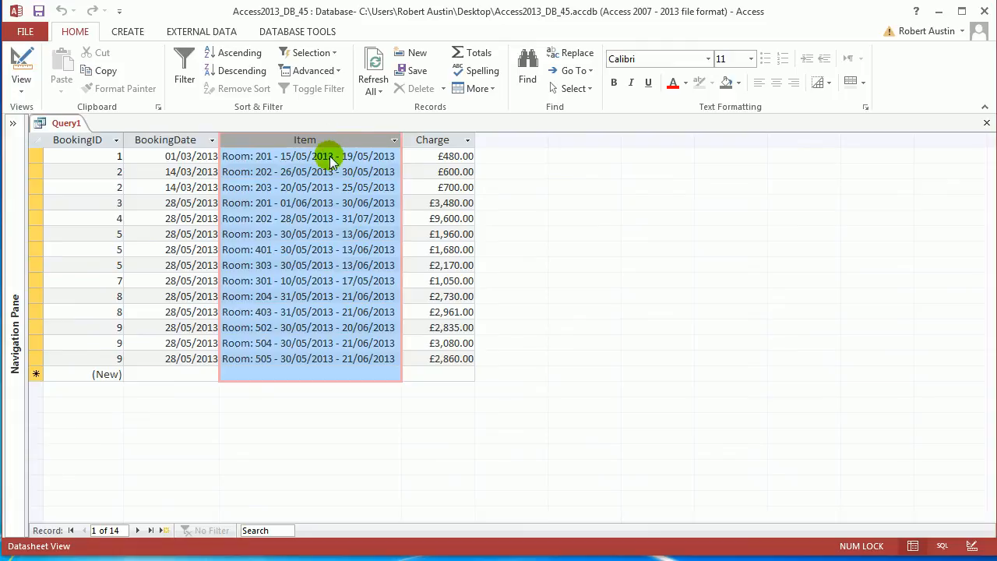
click(446, 145)
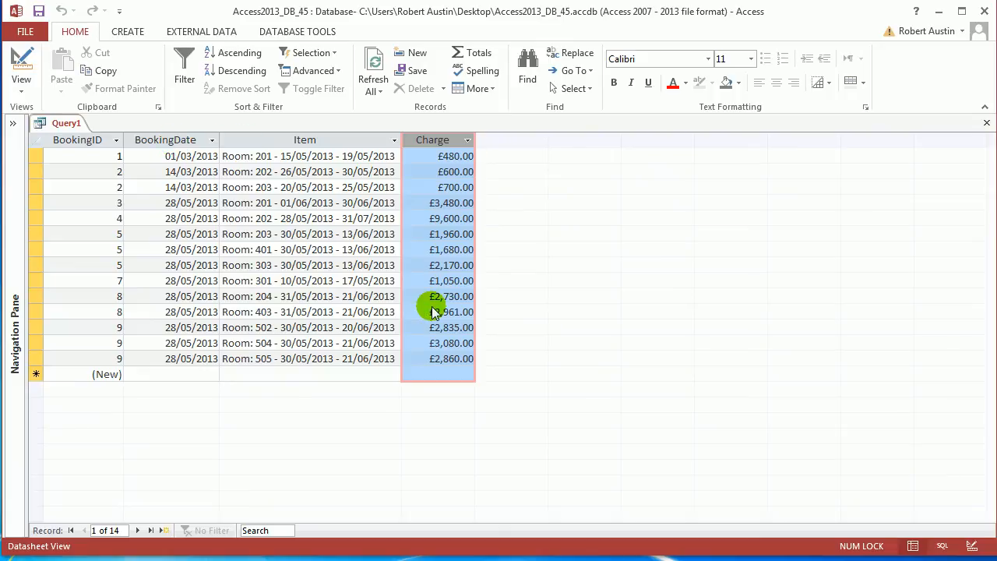
Create a new query in Design view based on tblExtraCharges and enlarge the table's field list to show full names
click(129, 30)
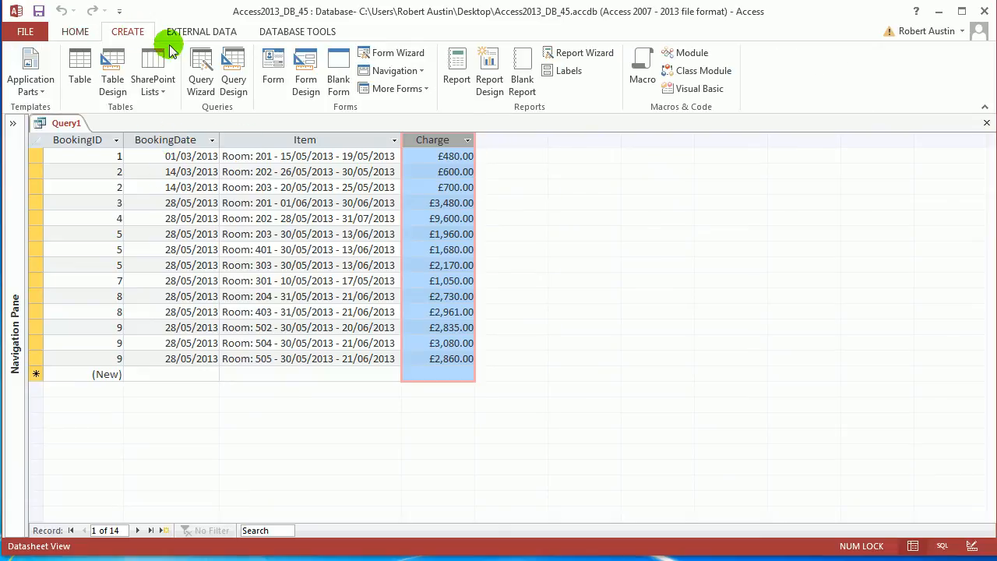
click(240, 75)
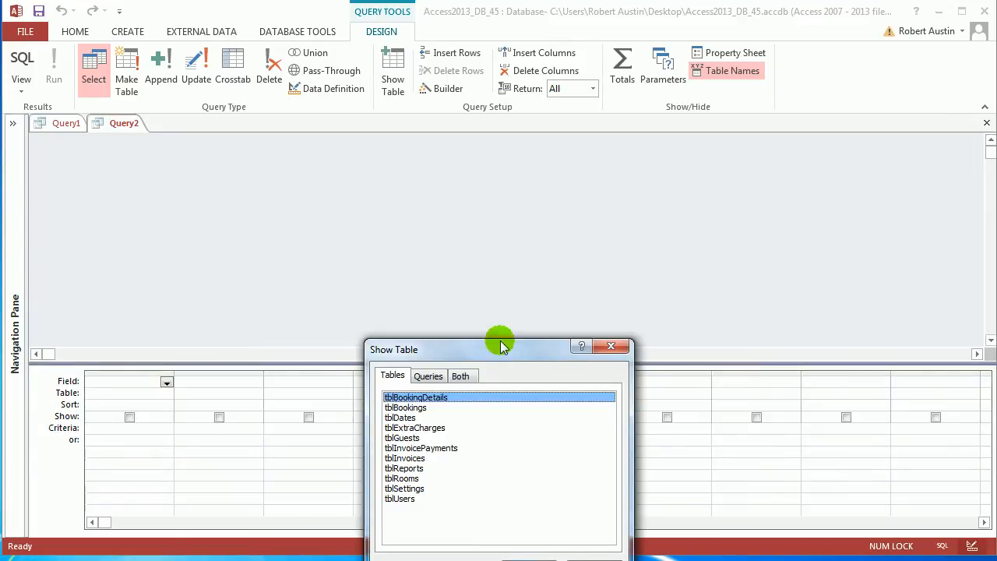
click(323, 231)
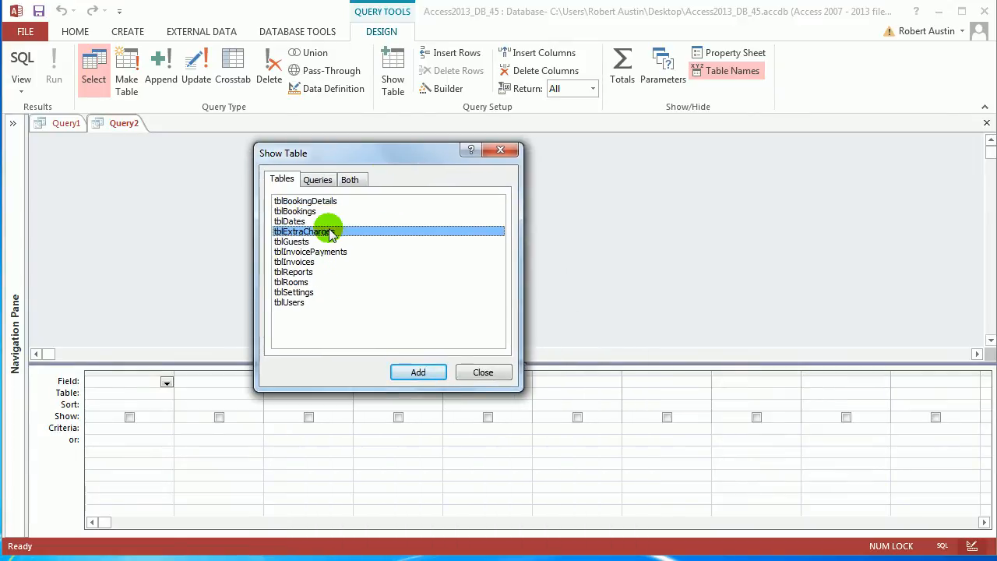
click(419, 372)
click(483, 372)
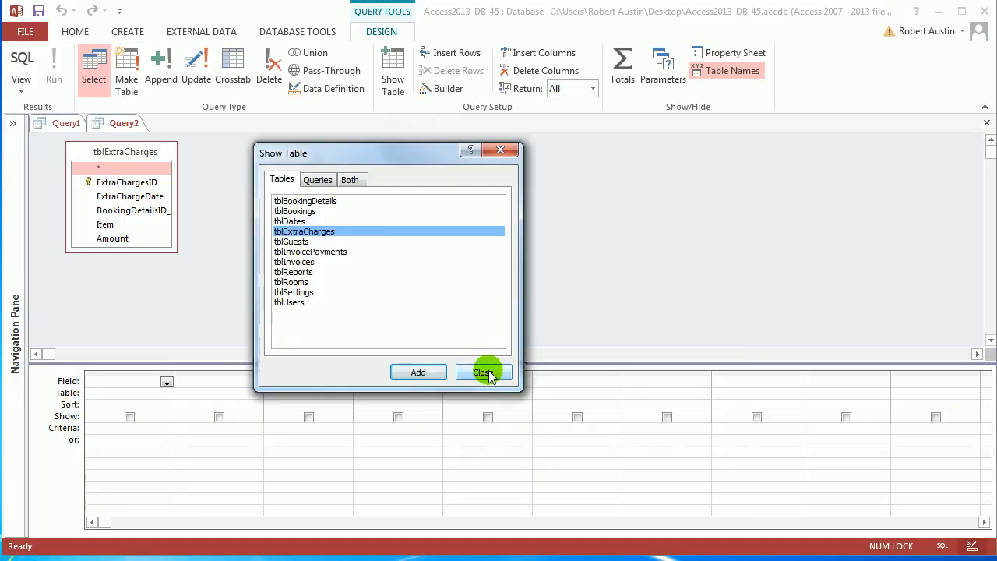
click(484, 372)
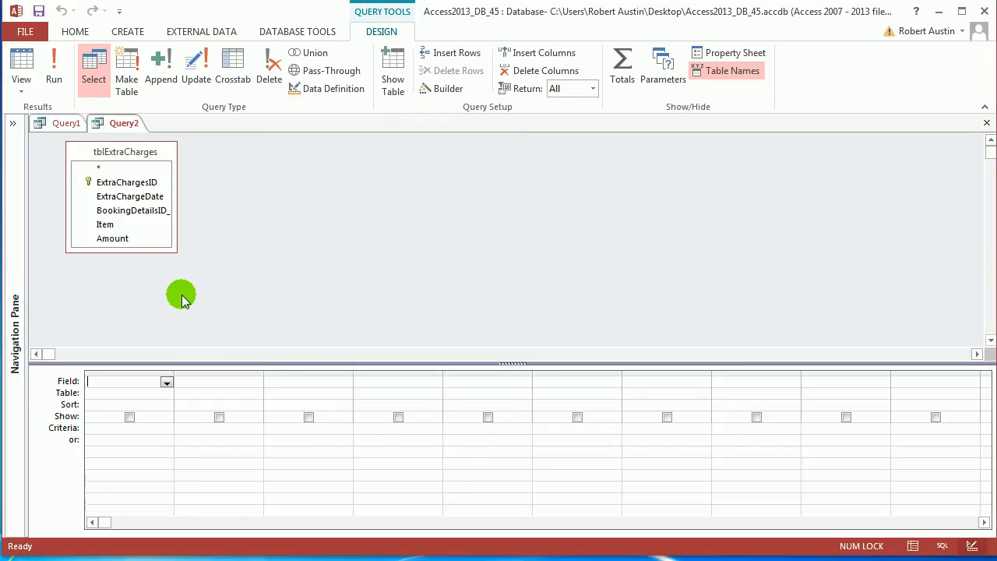
drag(176, 250, 213, 264)
Add tblBookingDetails and tblRooms to the query, and include the BookingID_FK and ExtraChargeDate fields in the grid
right_click(350, 201)
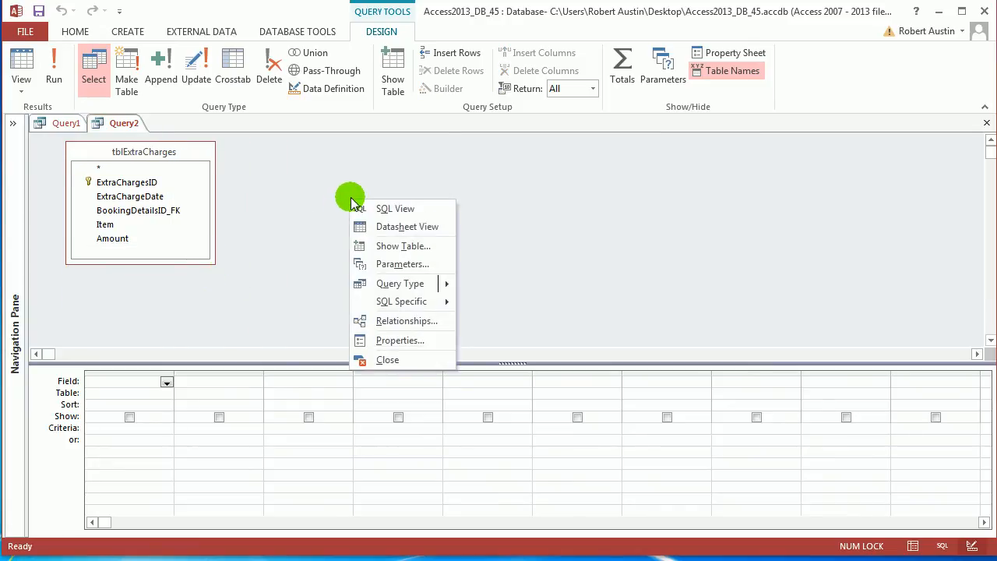
click(423, 246)
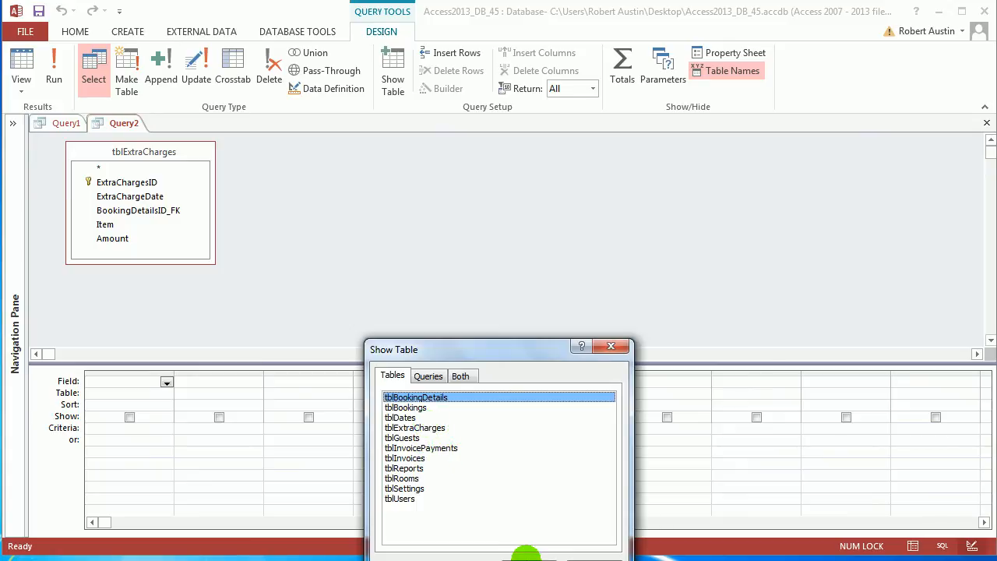
click(525, 553)
click(397, 478)
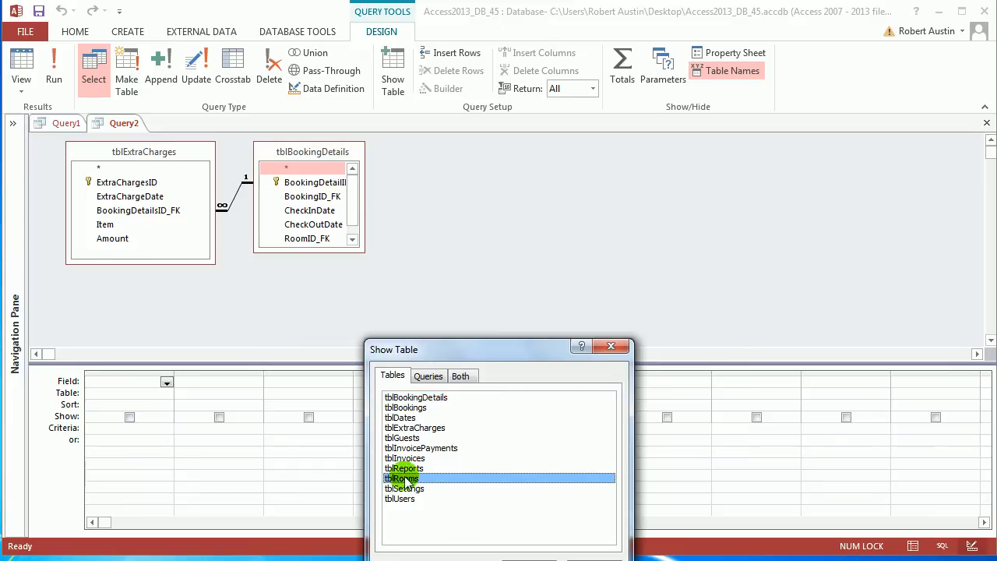
click(514, 554)
click(583, 556)
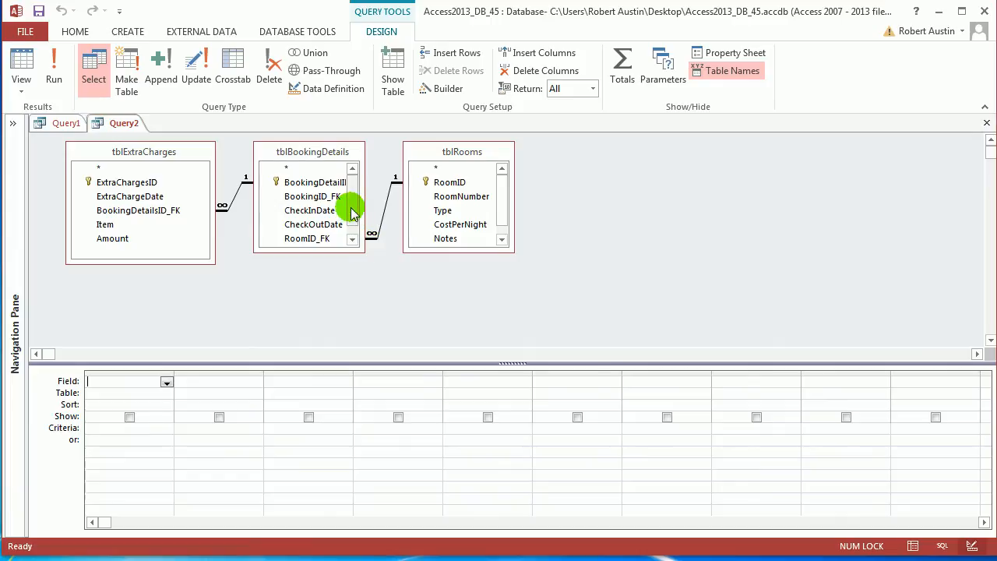
double_click(322, 196)
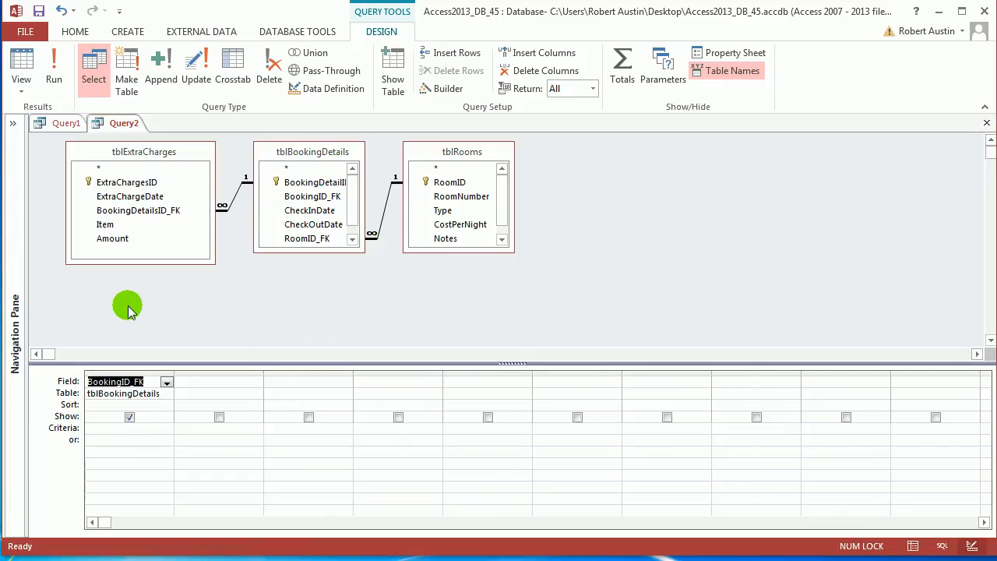
double_click(150, 196)
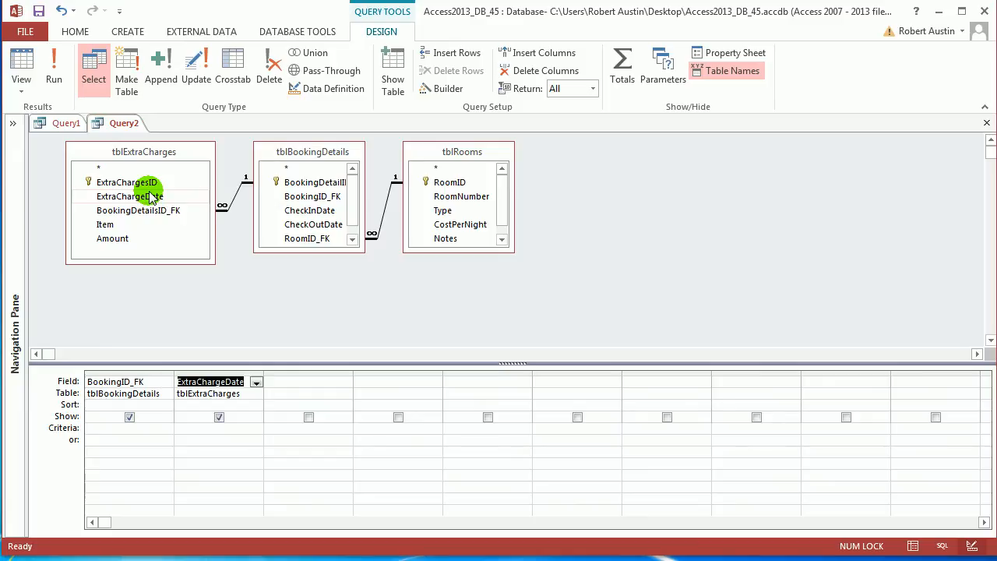
Begin a calculated Item field in the third column with the expression "Room: " & tblrooms.[RoomNumber] &
click(322, 381)
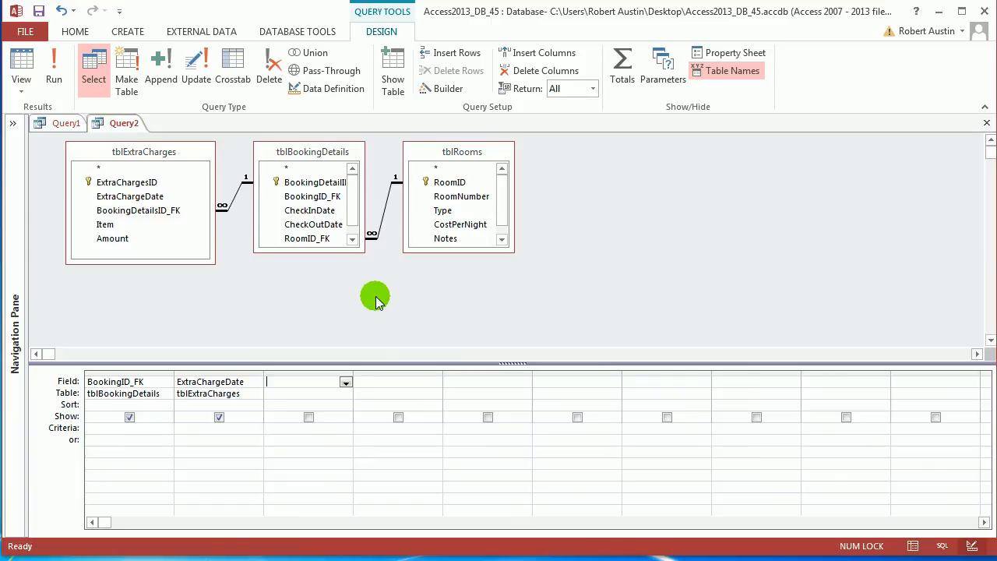
click(455, 89)
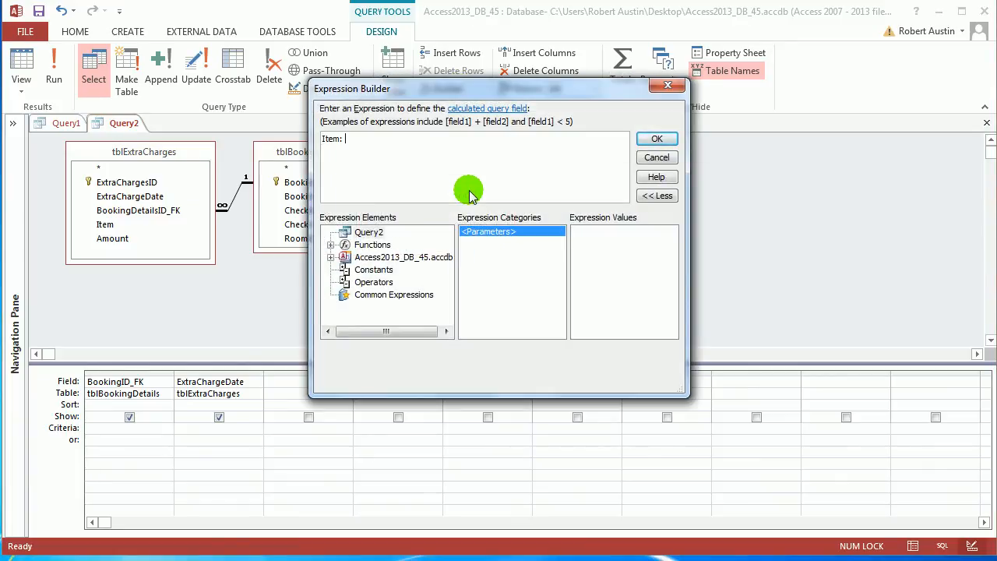
drag(440, 96, 547, 278)
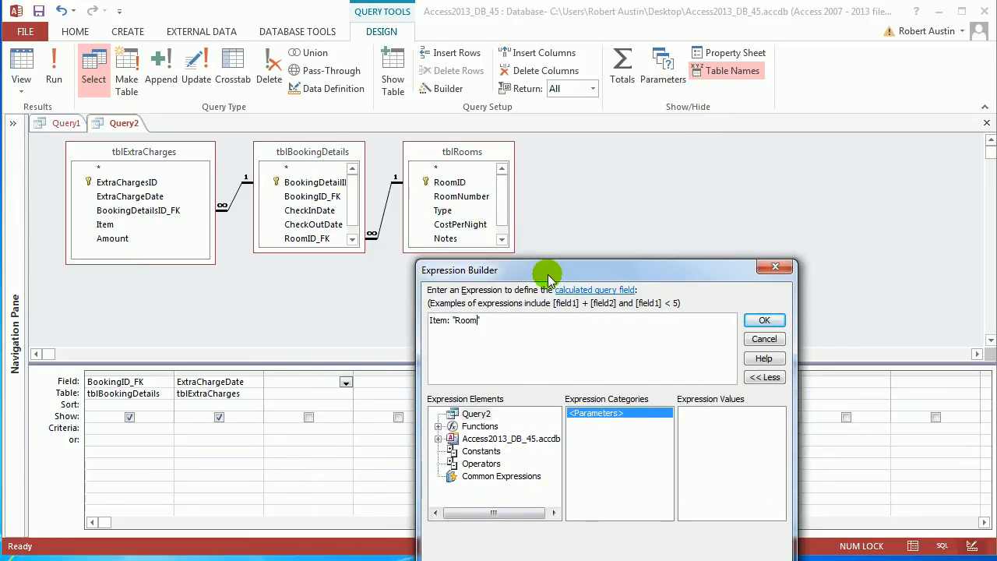
text(")
text( &ro)
key(BackSpace)
key(BackSpace)
text(tbl)
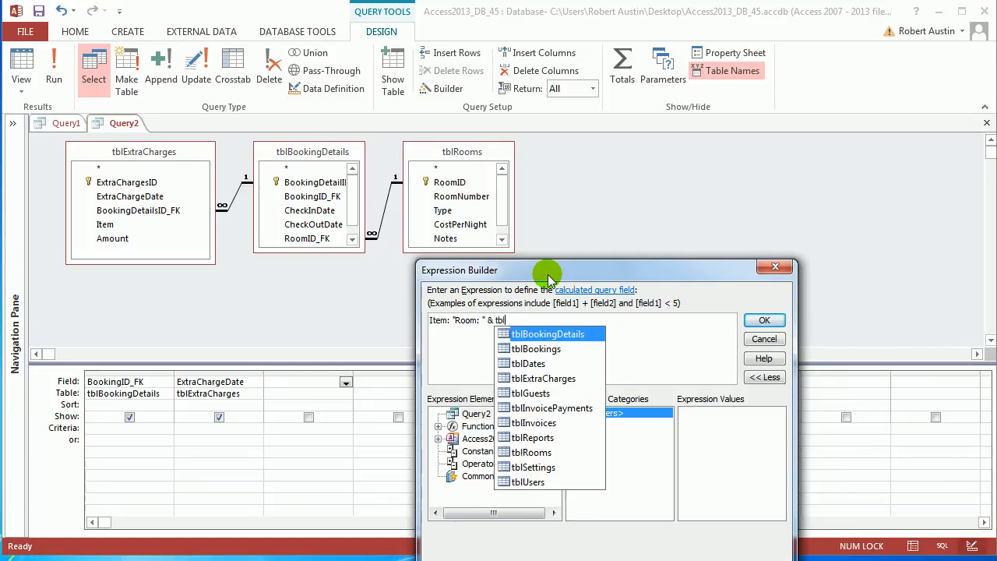
text(rooms.)
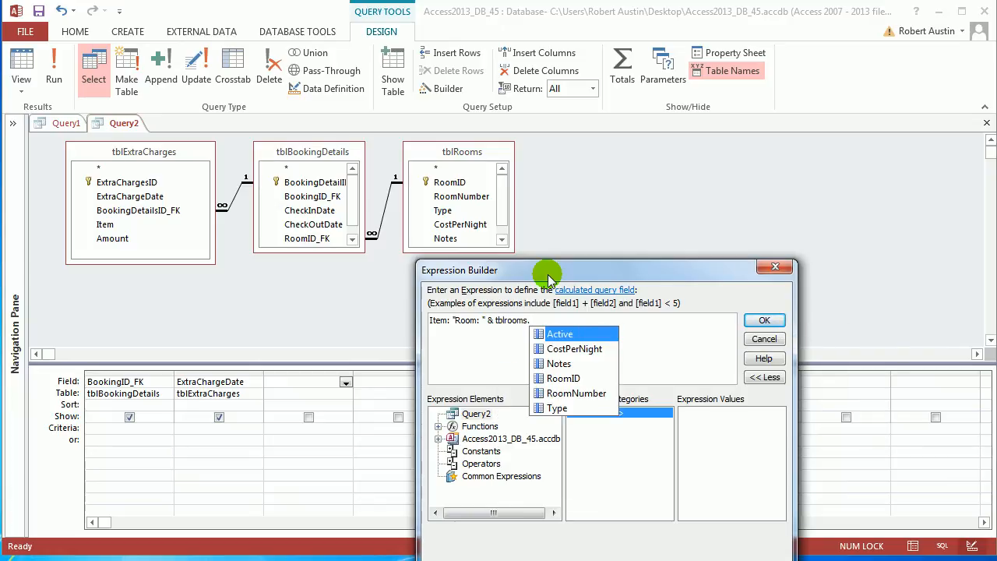
text(roomn)
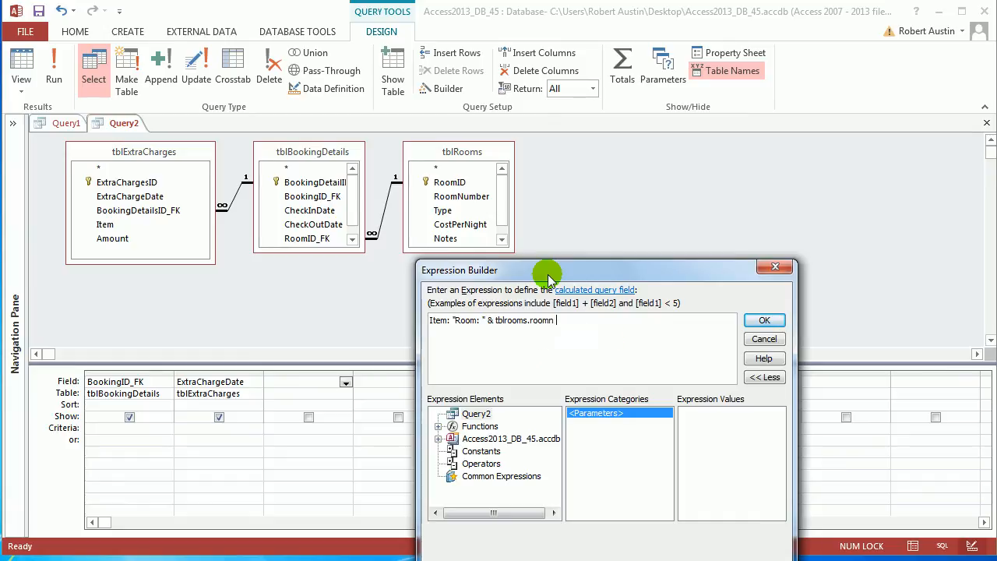
key(BackSpace)
key(Tab)
text(&)
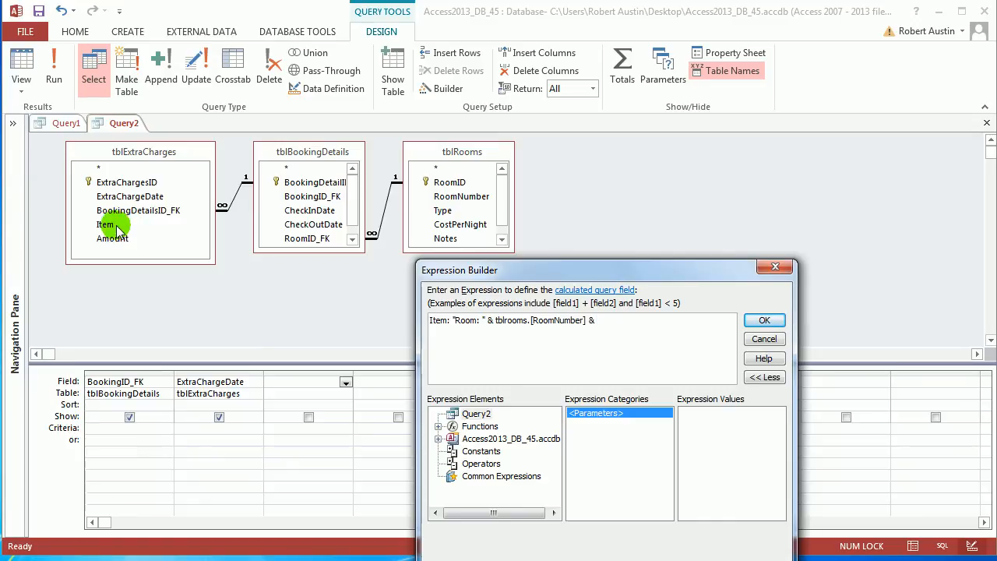
Complete the Item expression with " - " & [tblExtraCharges].[Item], then run the query and fit the Item column's width
text(" - " &)
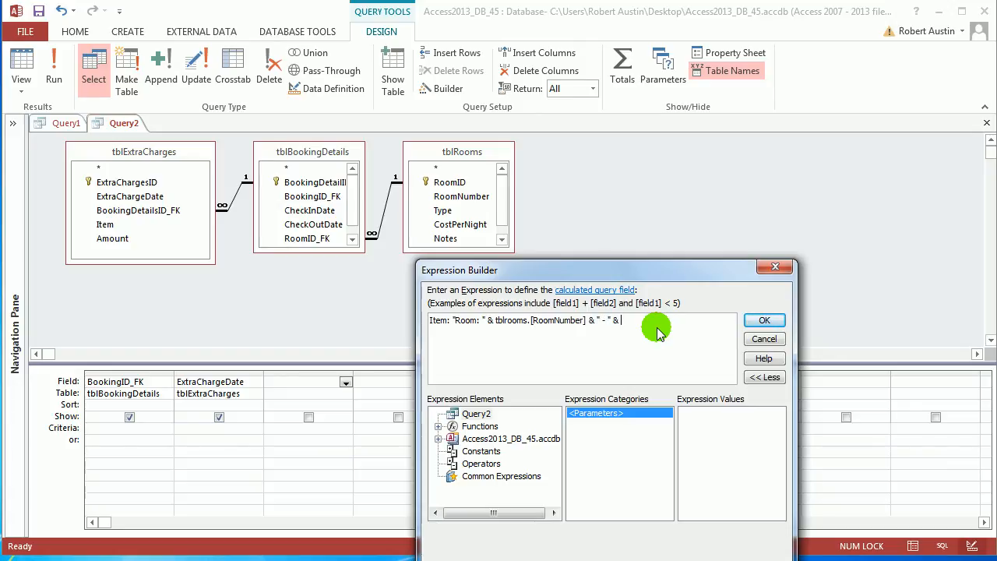
text(tble)
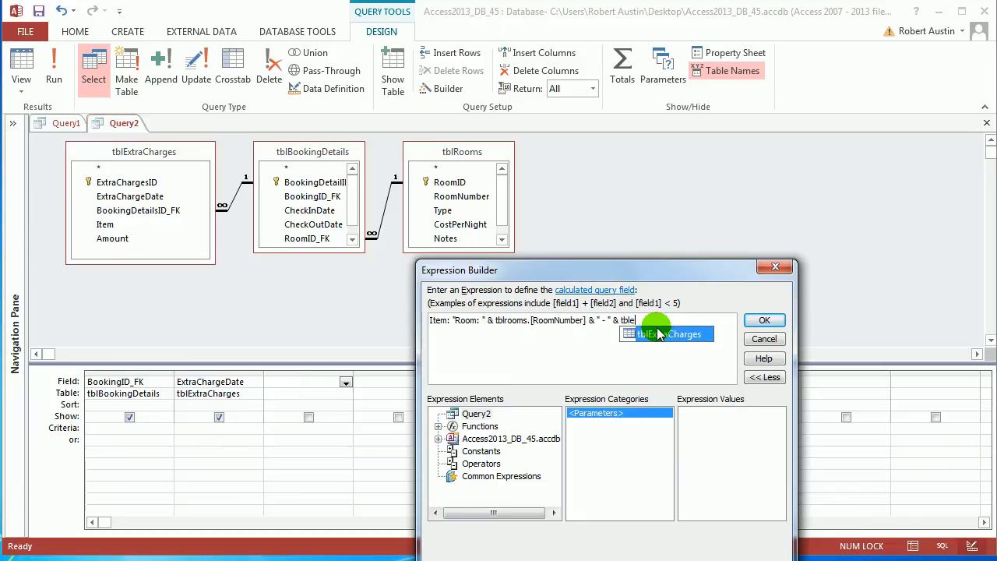
key(Tab)
text(.i)
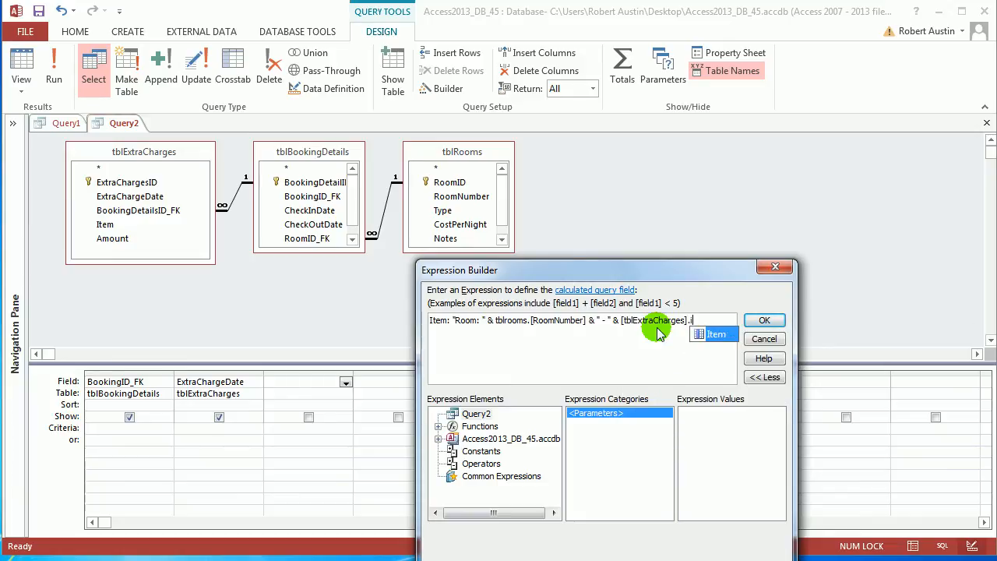
key(Tab)
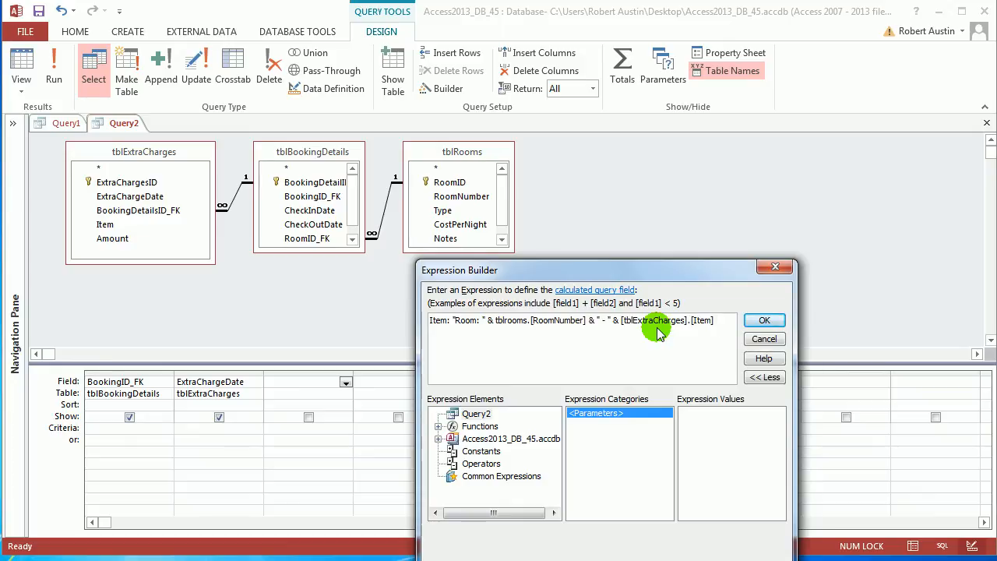
key(Caps_Lock)
text(7)
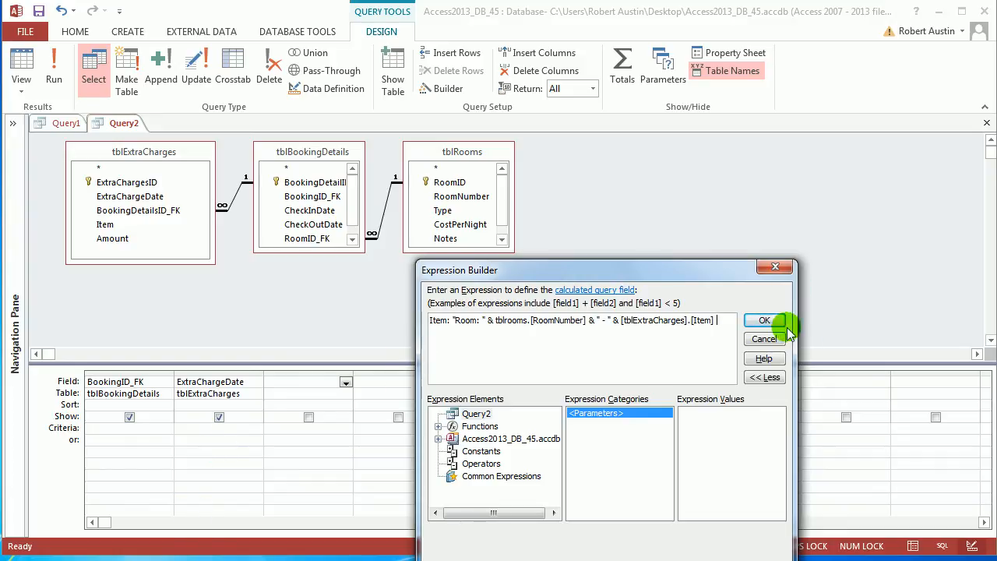
click(764, 320)
click(54, 66)
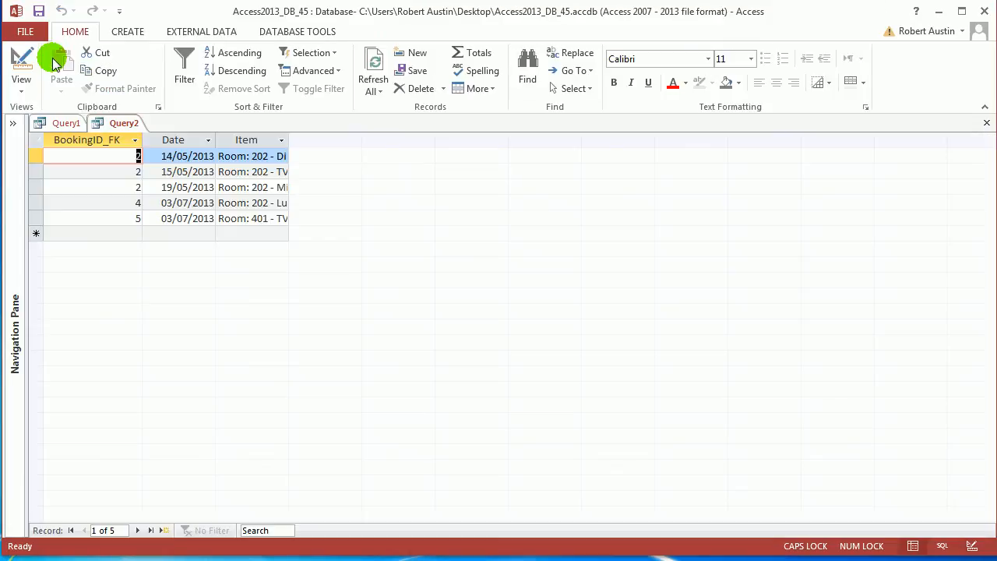
double_click(288, 140)
Add the Amount field from tblExtraCharges as the fourth column in Design view and run the query again
right_click(123, 123)
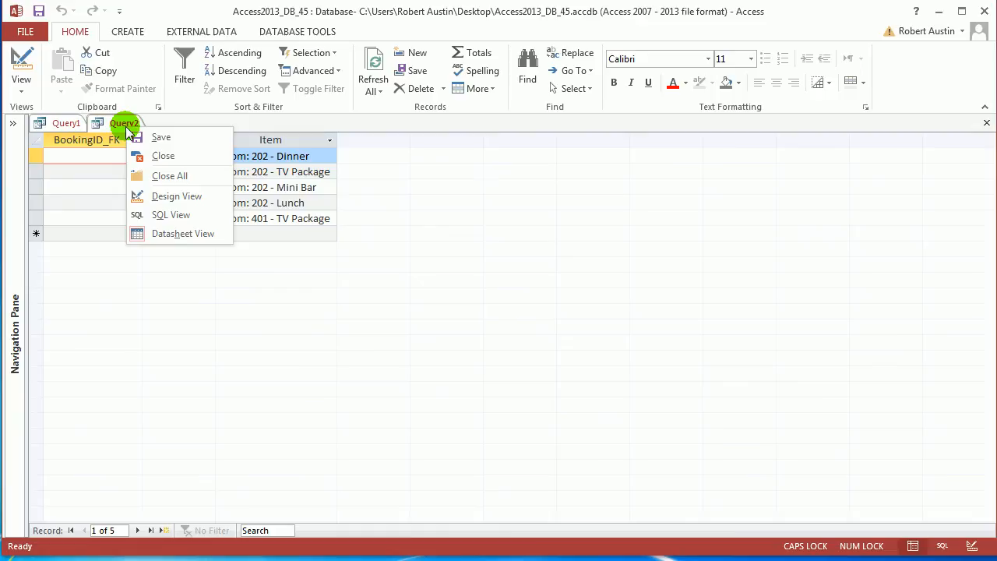
click(178, 195)
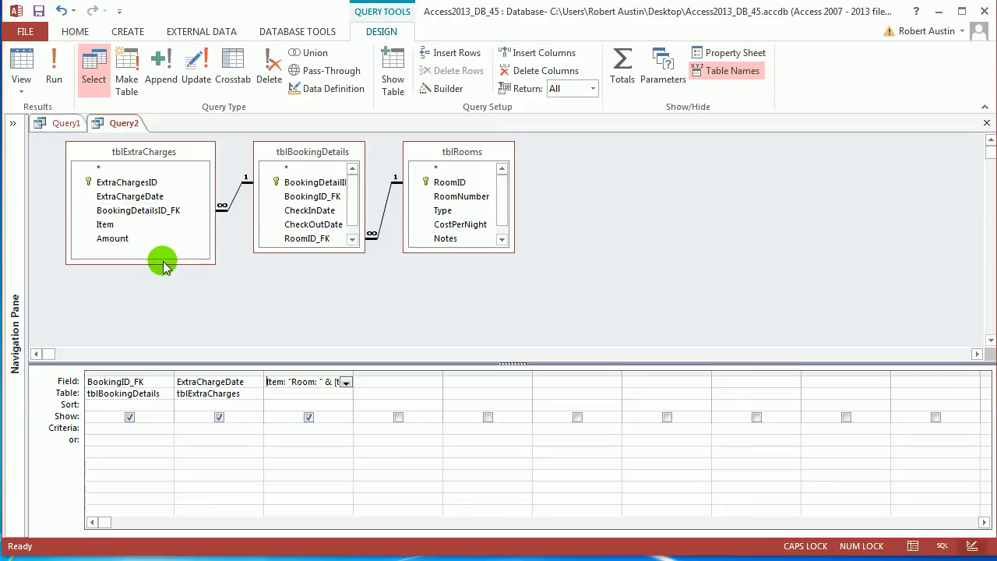
drag(120, 246, 405, 382)
click(53, 50)
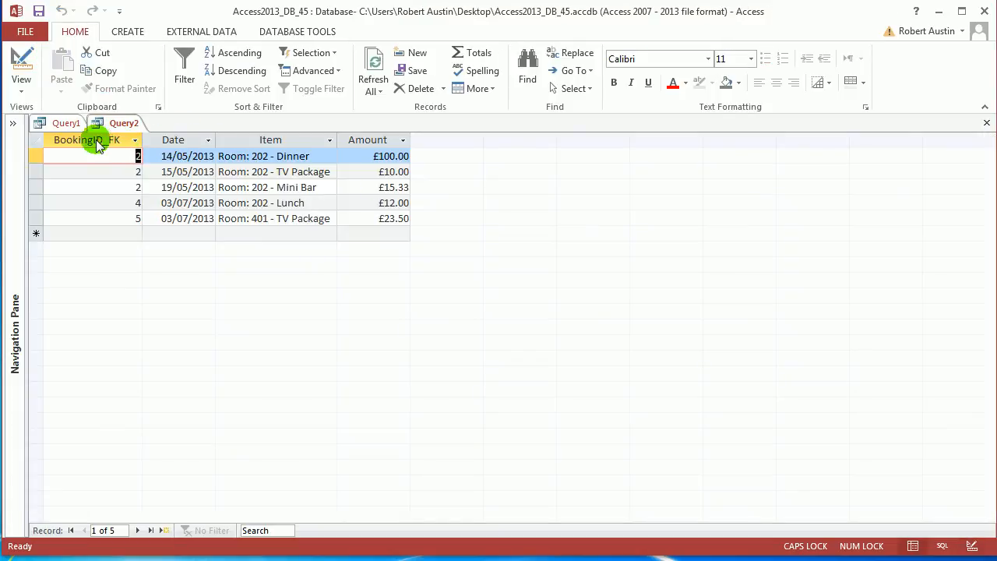
Compare the datasheet columns of Query1 and Query2 by switching between them
click(67, 123)
click(121, 124)
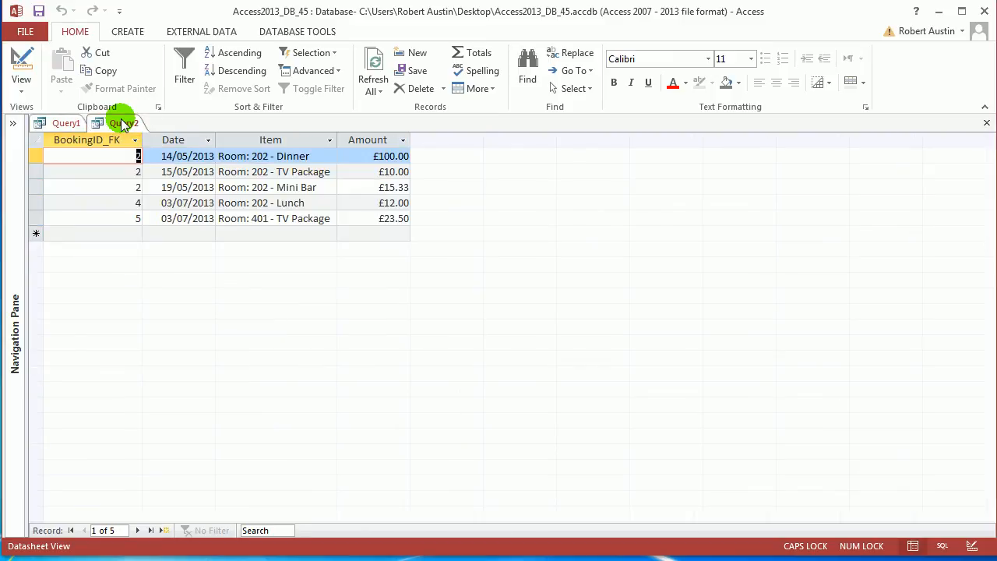
click(64, 124)
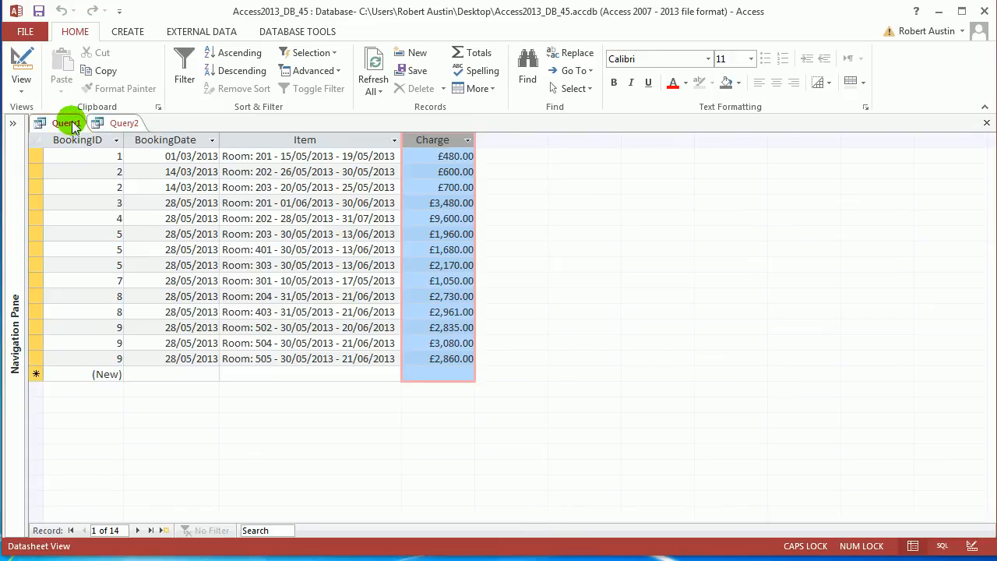
Show both Query1 and Query2 in SQL view
right_click(75, 128)
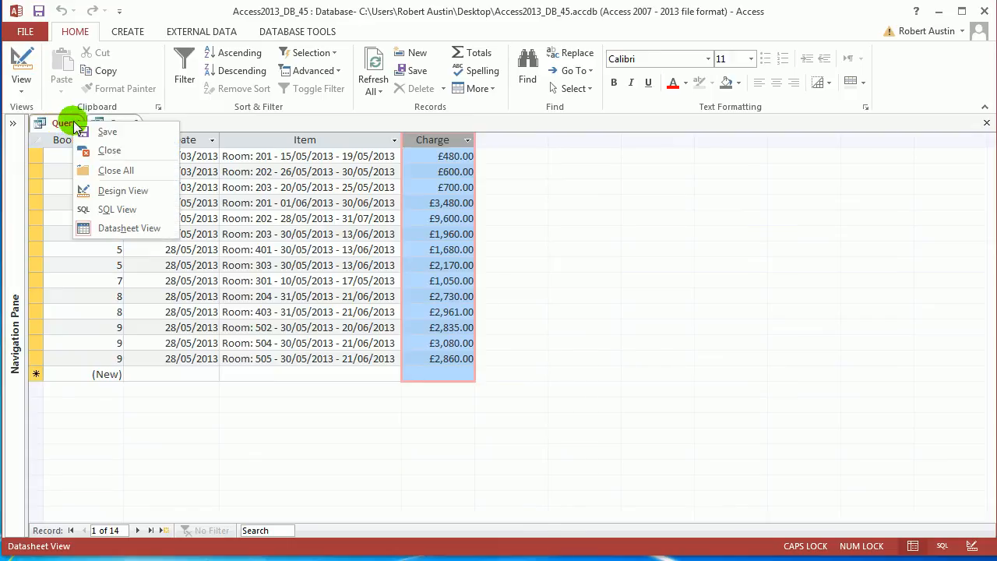
click(122, 212)
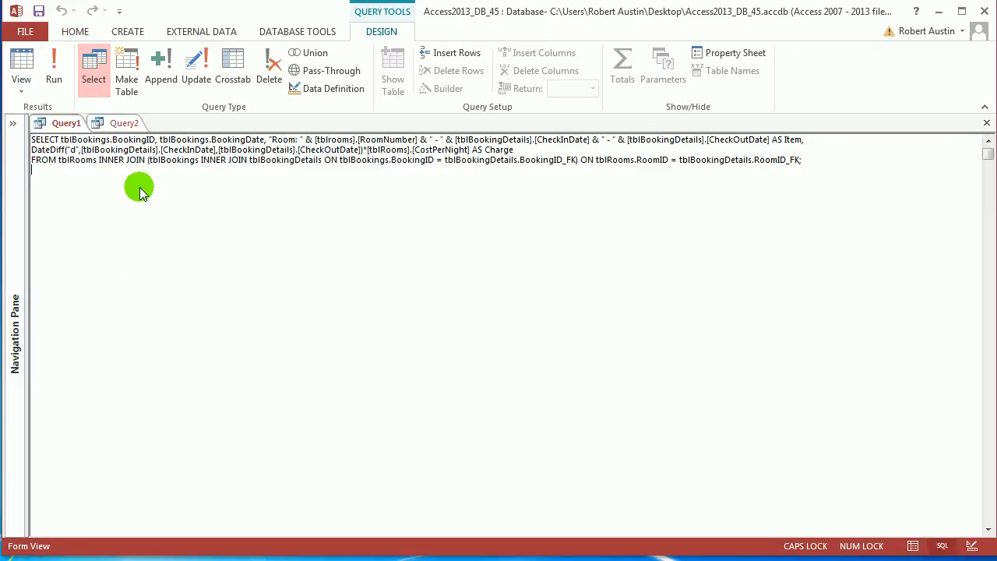
click(124, 122)
right_click(124, 122)
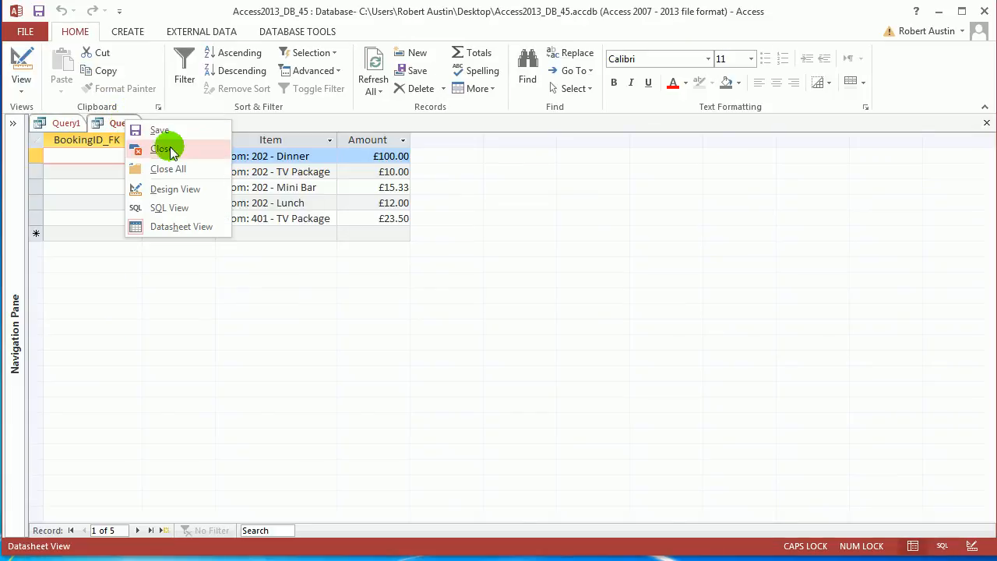
click(166, 210)
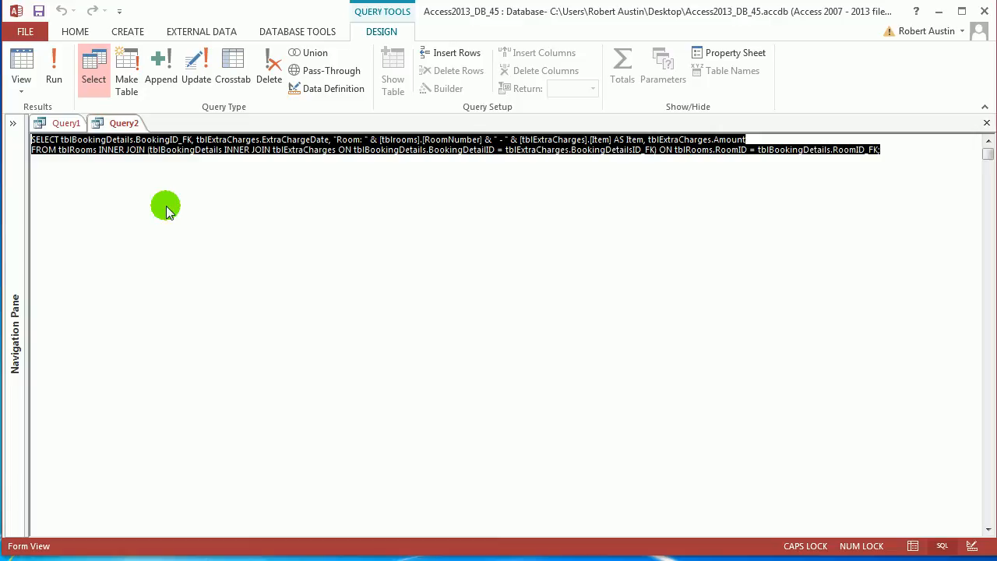
Copy Query2's complete SQL and append it to Query1's SQL below a UNION ALL line, with no semicolon between the two statements
click(894, 152)
key(shift+Home)
key(shift+Up)
key(ctrl+c)
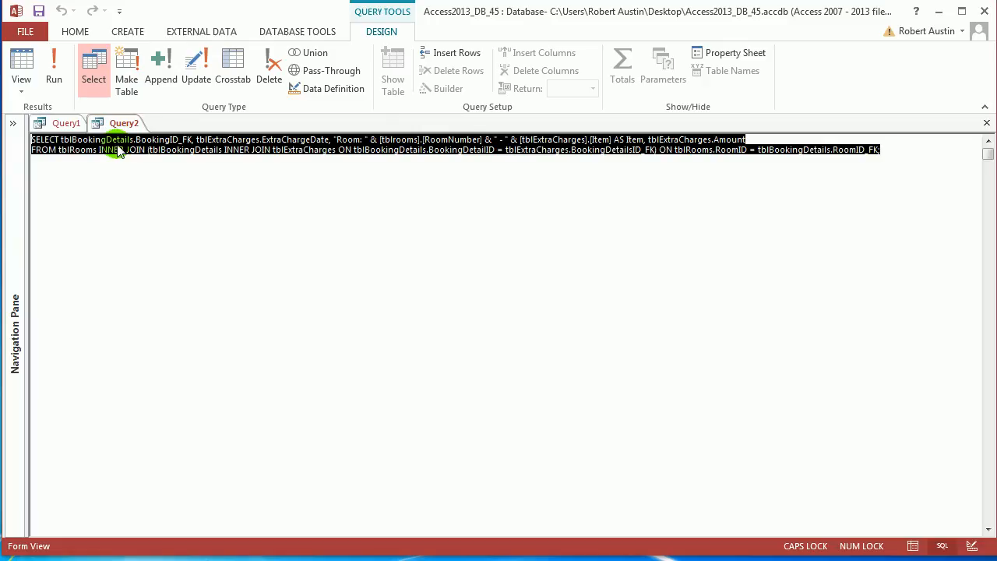
click(65, 123)
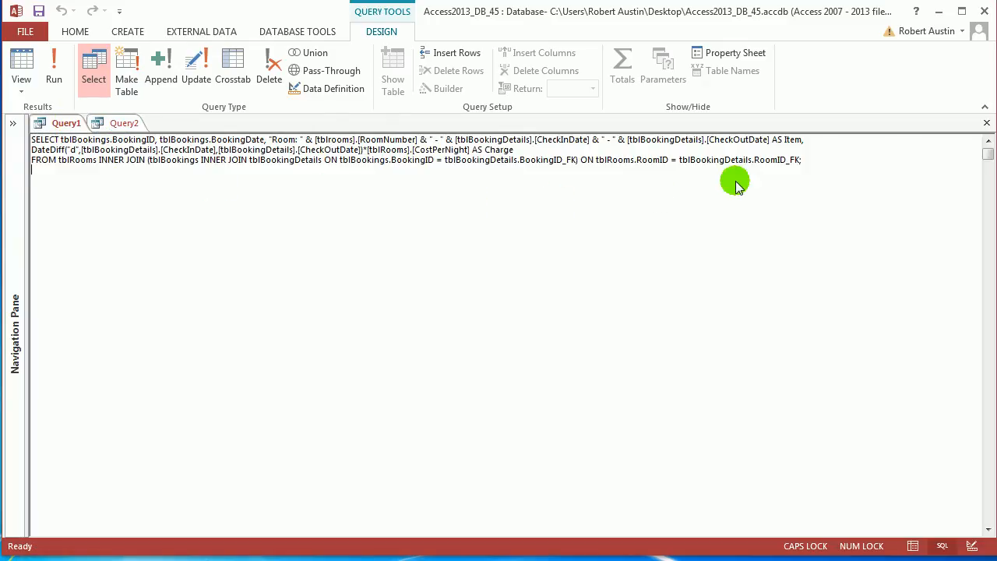
click(847, 175)
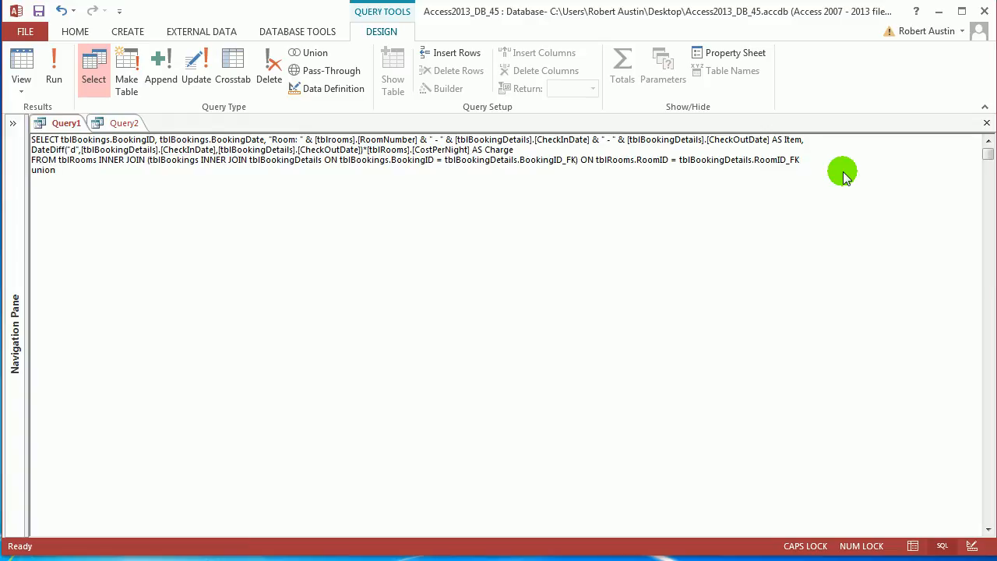
key(Caps_Lock)
key(ctrl+v)
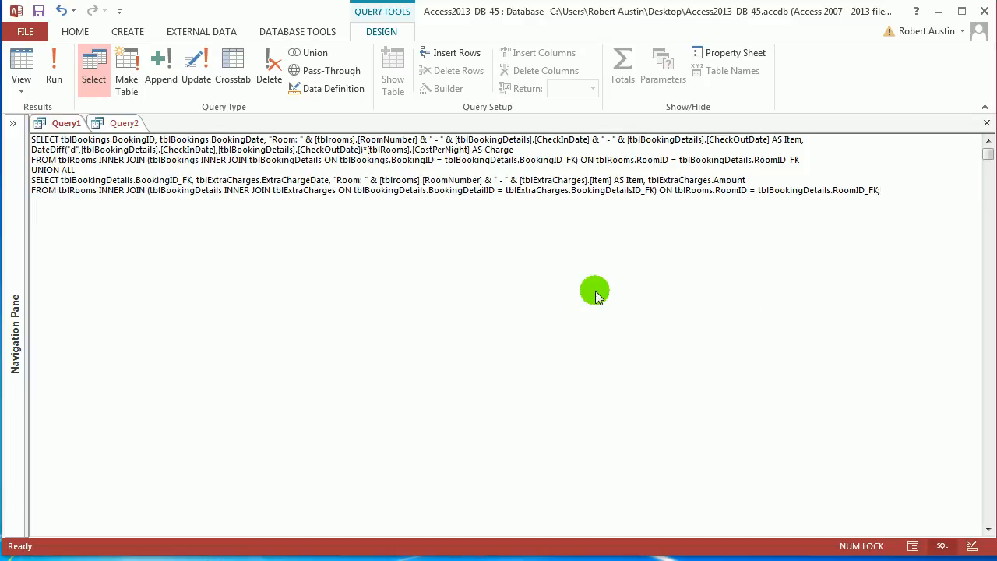
Run the combined Query1 and compare the extra-charge rows with the room-charge rows of the same booking
click(57, 69)
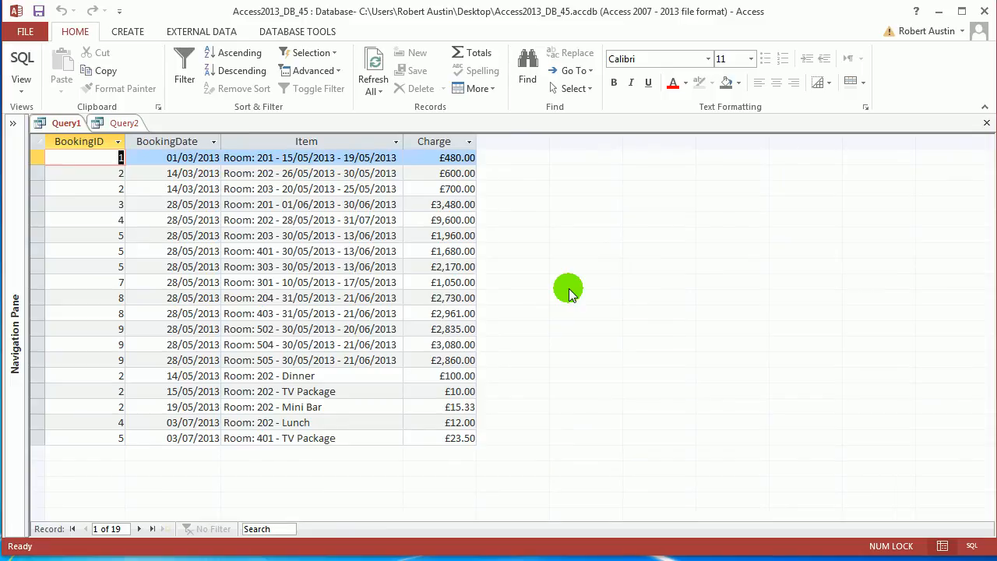
click(41, 377)
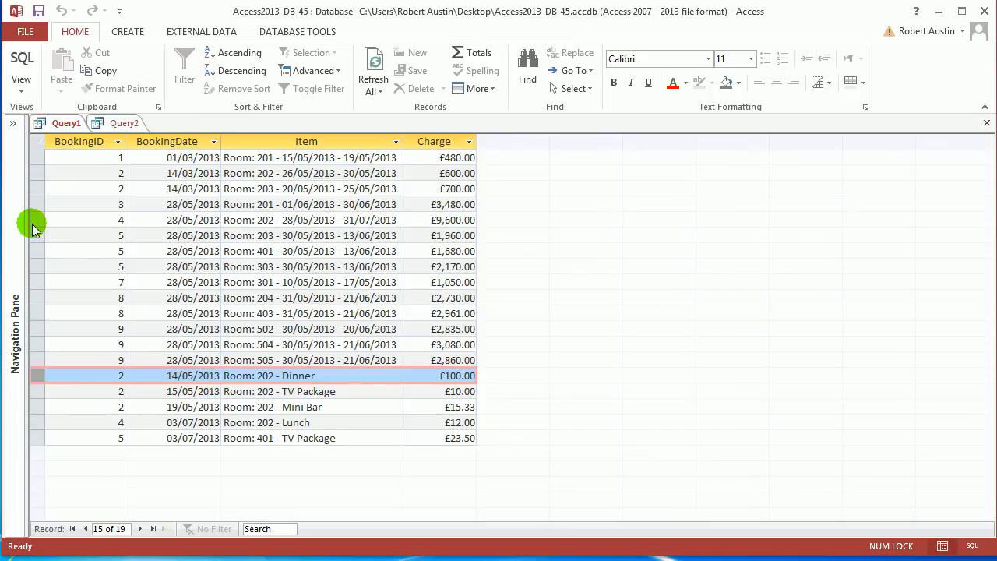
click(38, 188)
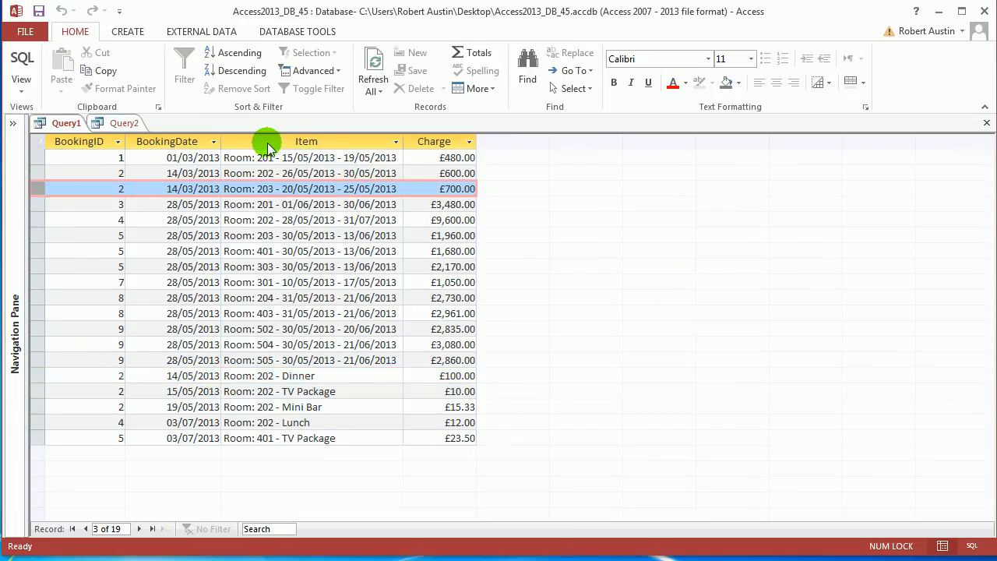
Add the final line ORDERBY tblbookings.bookingdate to Query1's SQL, move the closing semicolon to its end and try running the query
right_click(62, 122)
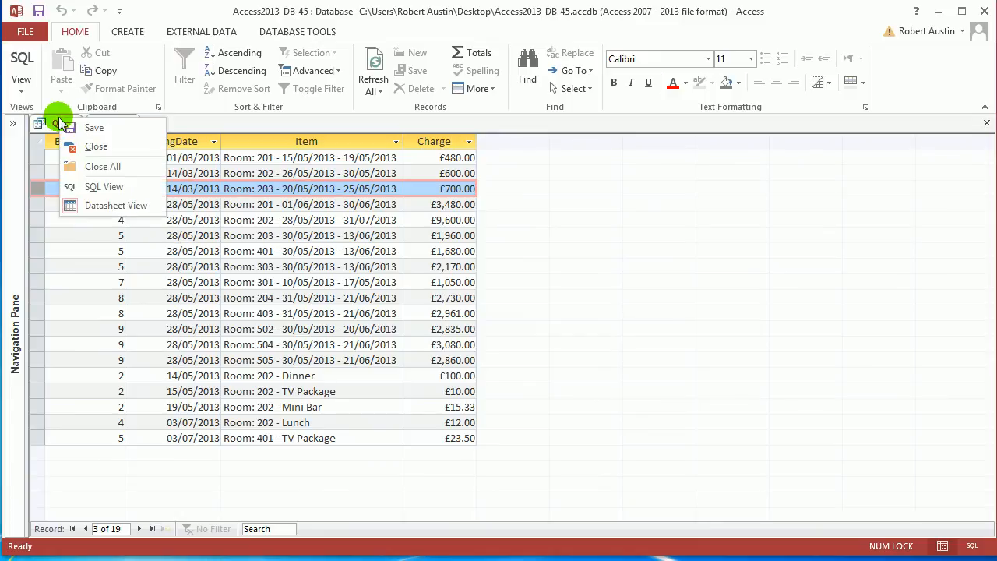
click(90, 187)
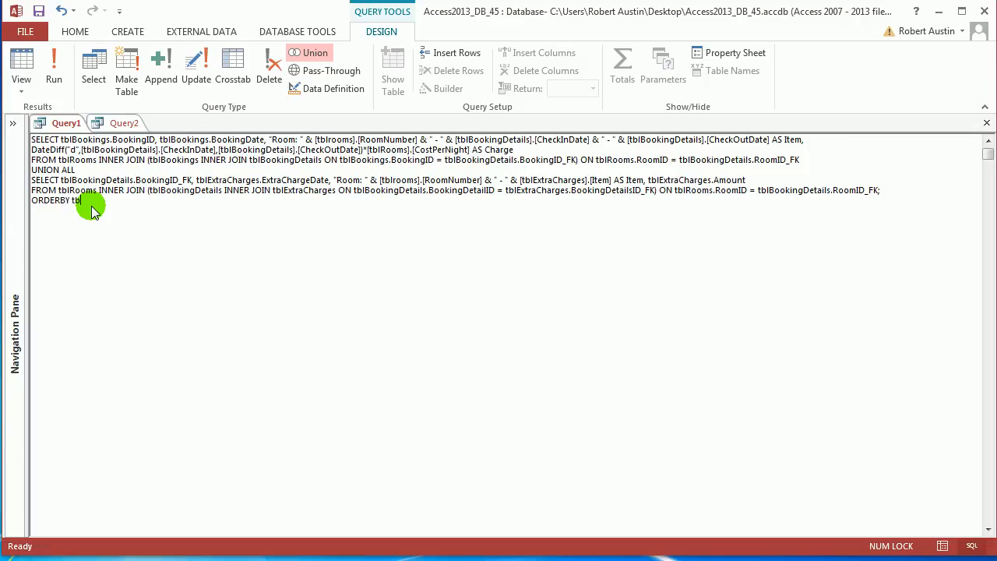
text(kings.bookingdat)
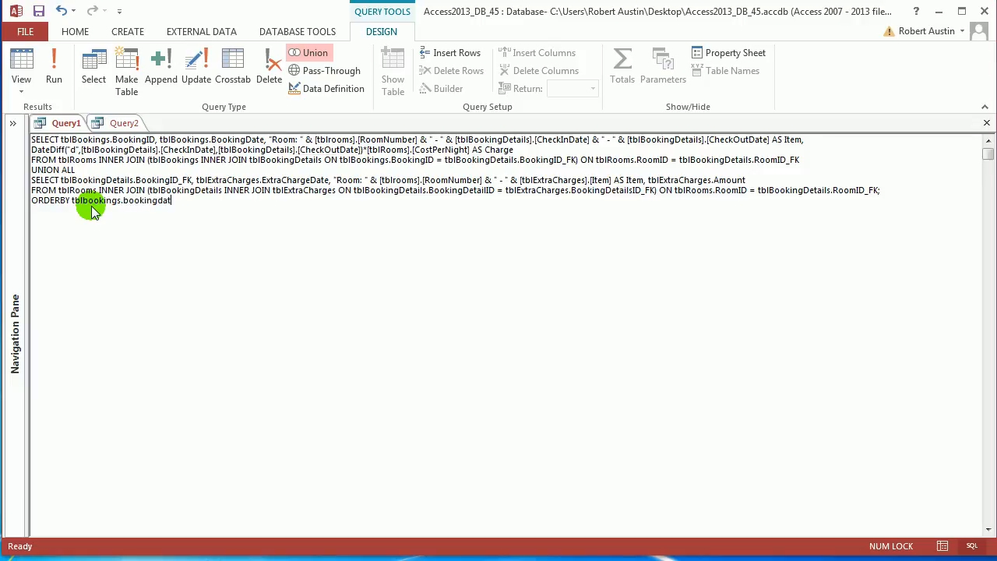
text(e)
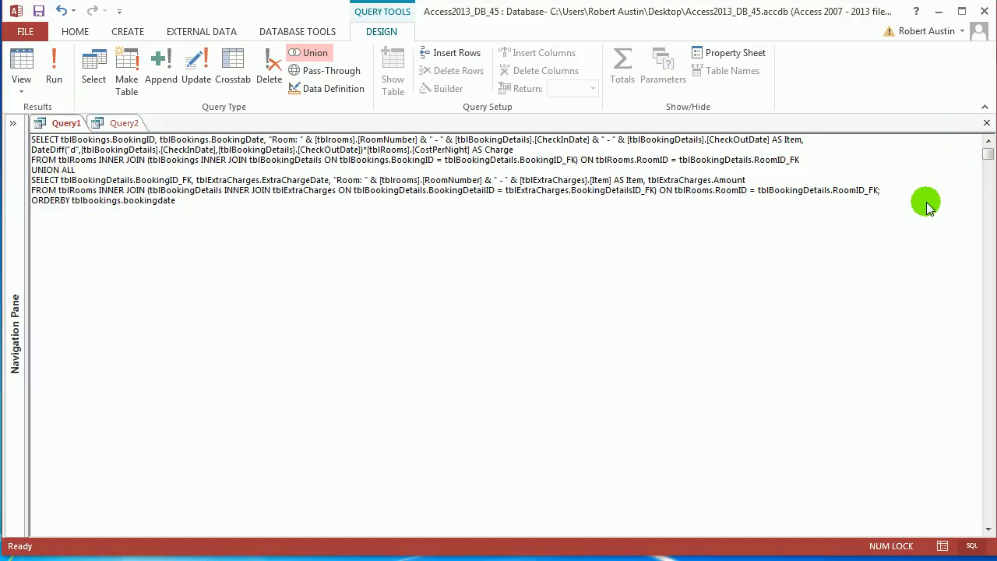
click(891, 192)
key(BackSpace)
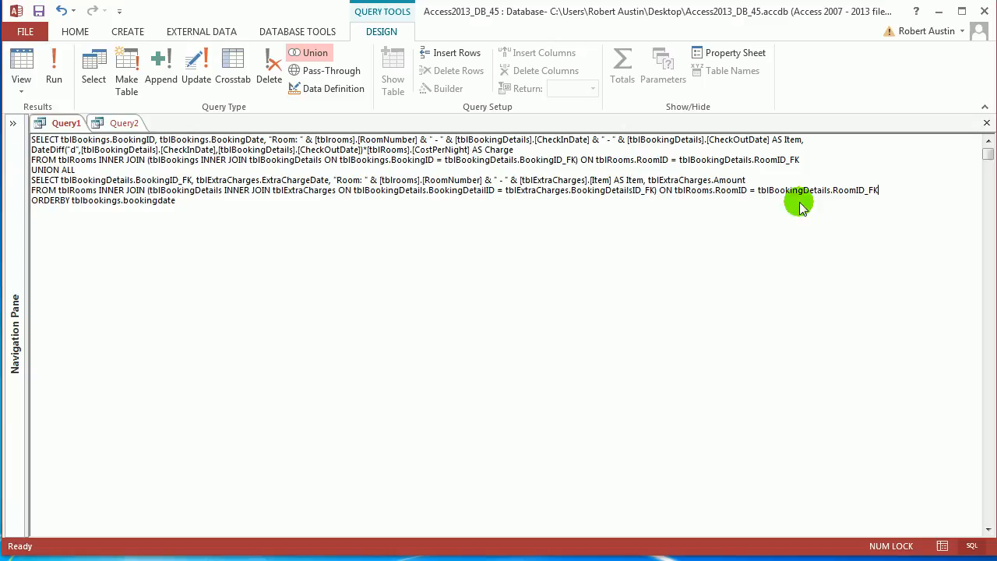
click(303, 214)
text(;)
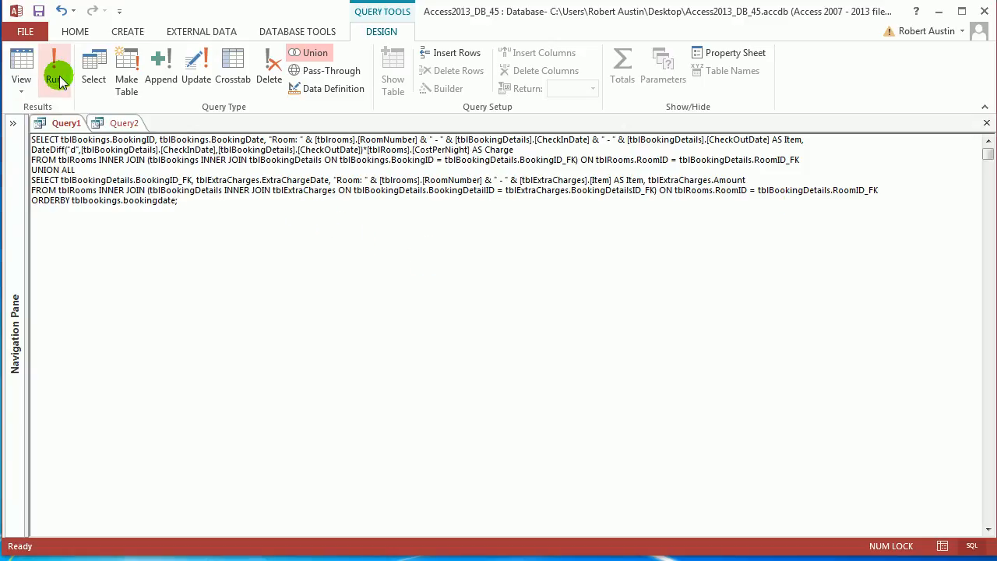
click(54, 72)
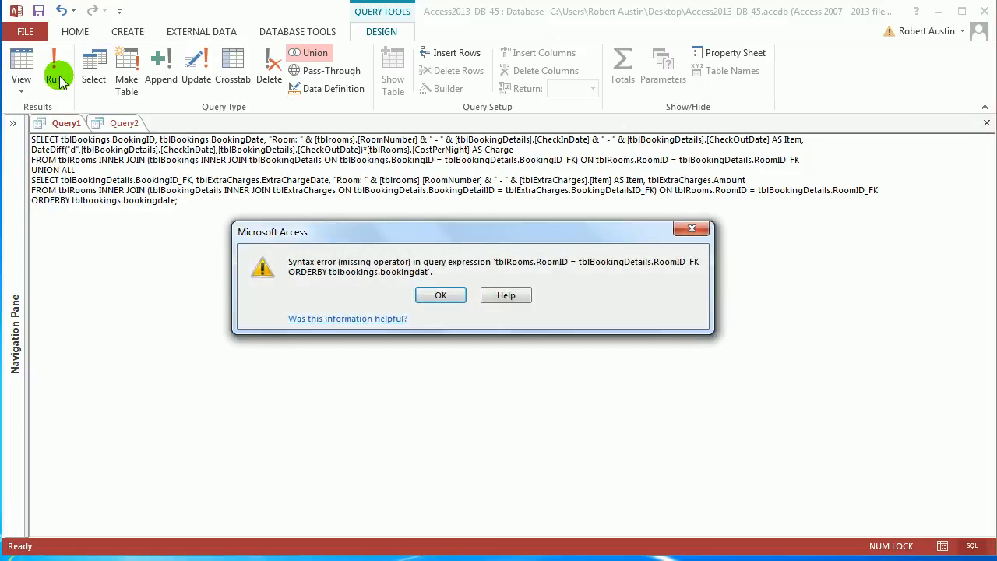
click(440, 296)
Correct the sort clause to ORDER BY tblbookings.bookingdate, run the query and check the BookingDate column
click(55, 200)
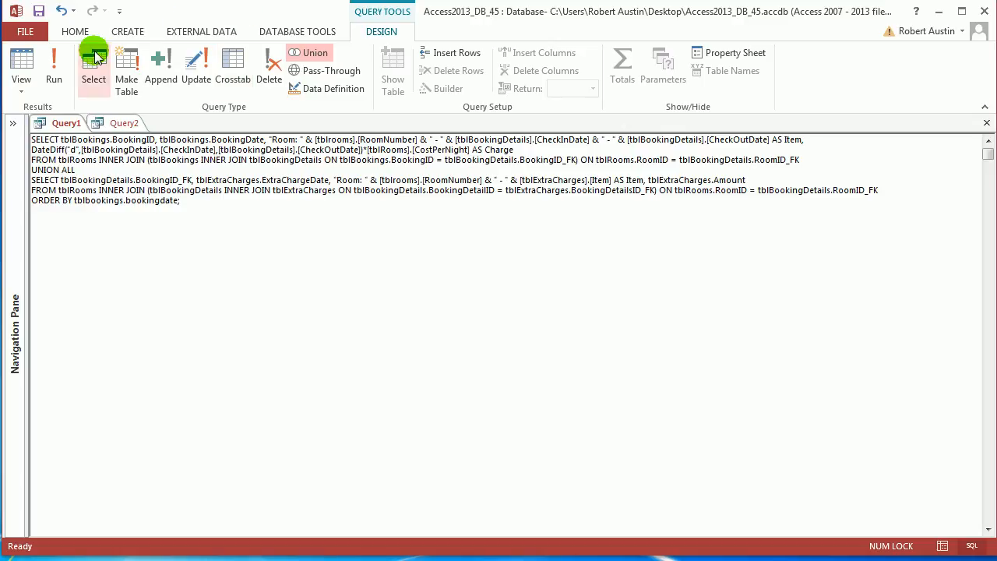
click(52, 70)
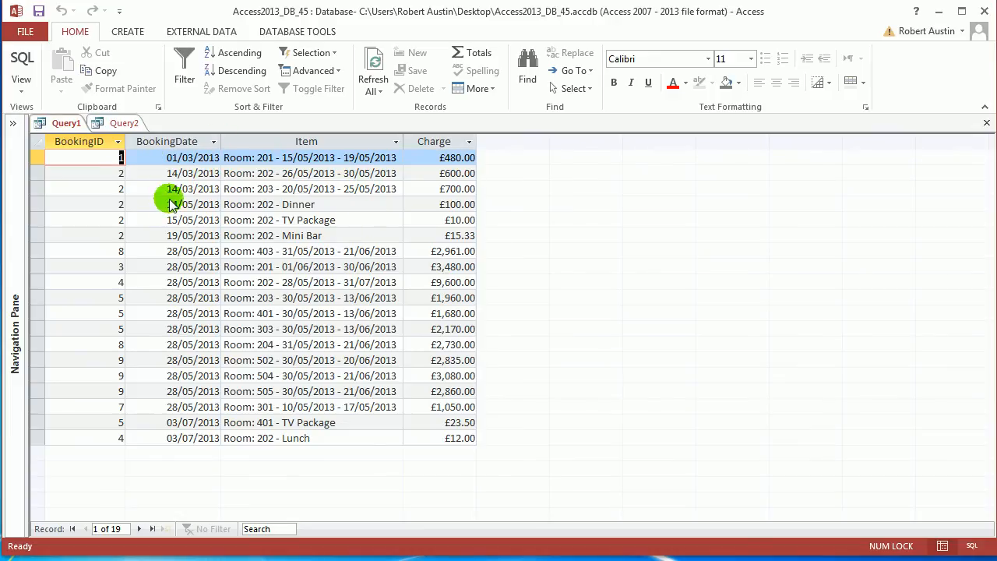
click(171, 141)
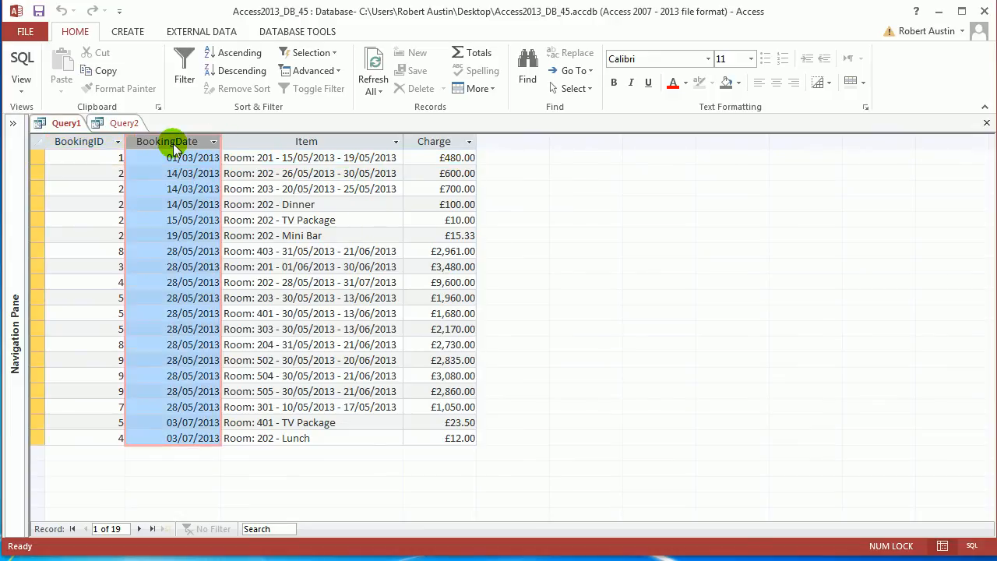
Review the union query's SQL once more and return to its results by running it
right_click(78, 123)
click(123, 194)
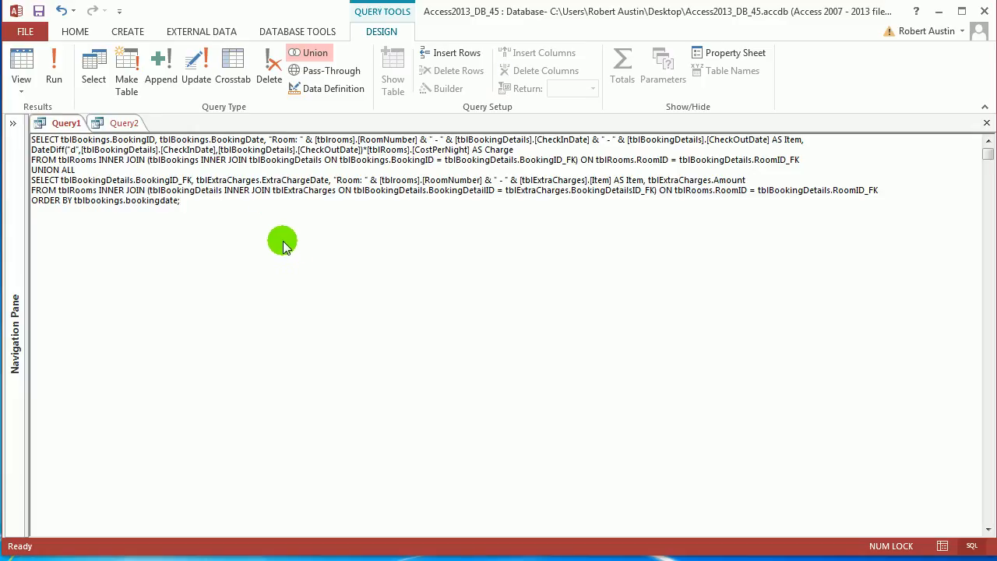
click(54, 78)
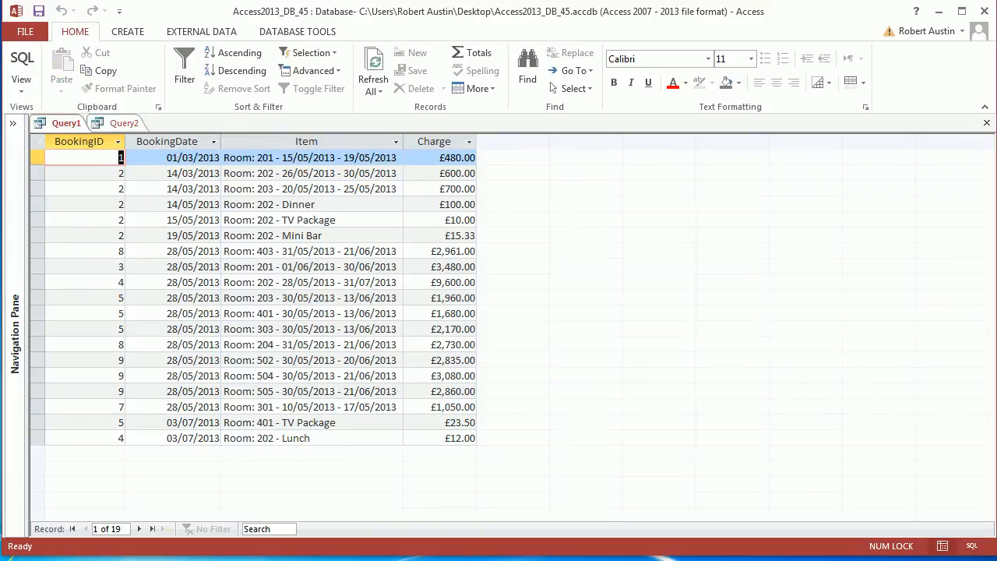
Save Query1 under the name qryBookingCostsExtraChargesUnion
right_click(58, 124)
click(93, 135)
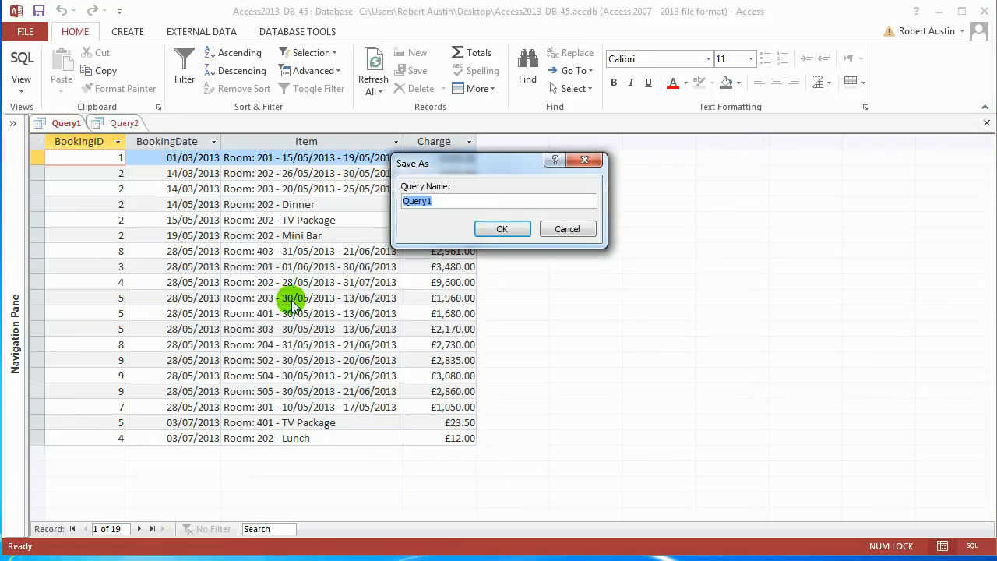
text(qryBookingCostsExtraChargesUnion)
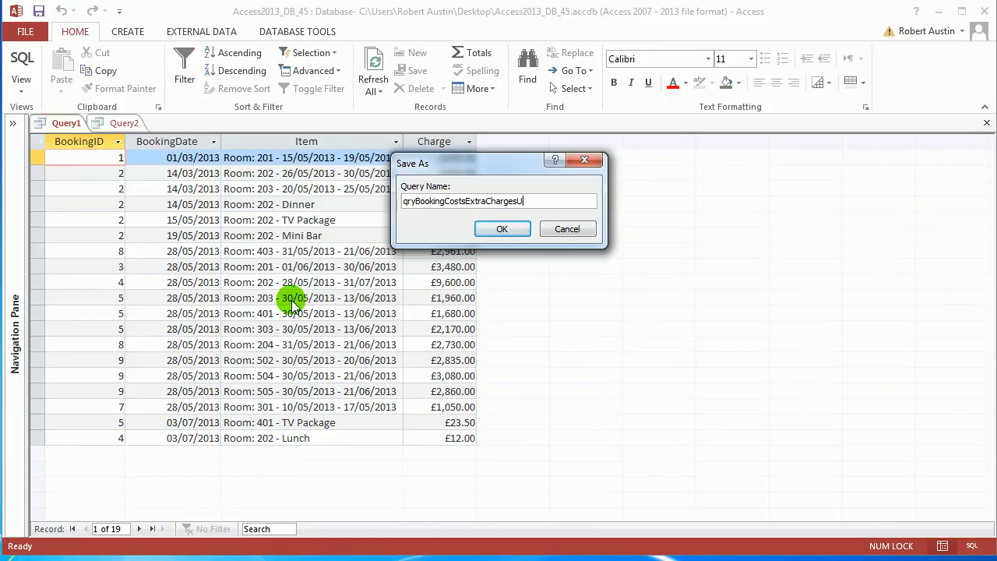
click(502, 228)
Close Query2 without saving it
click(248, 123)
right_click(238, 122)
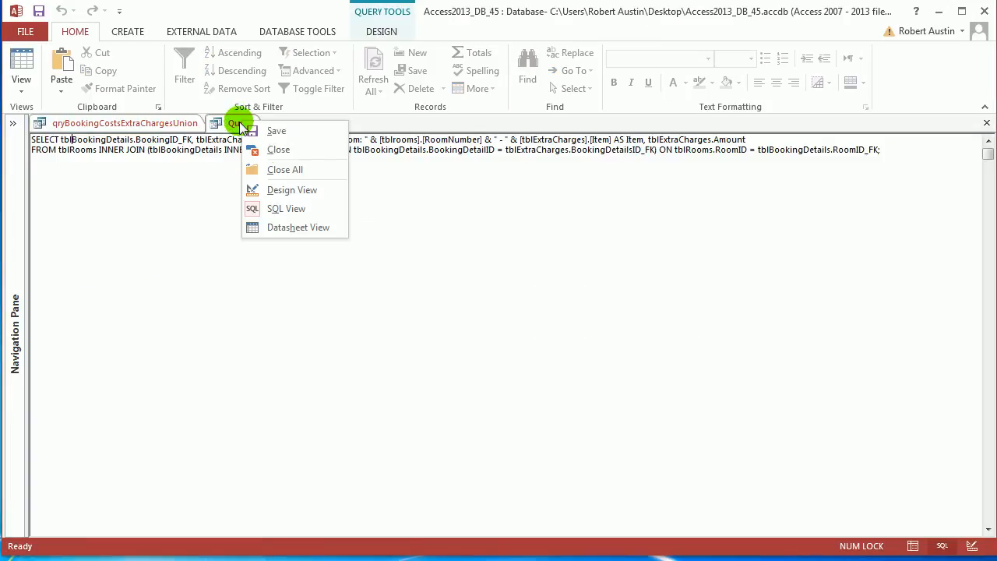
click(272, 149)
click(473, 305)
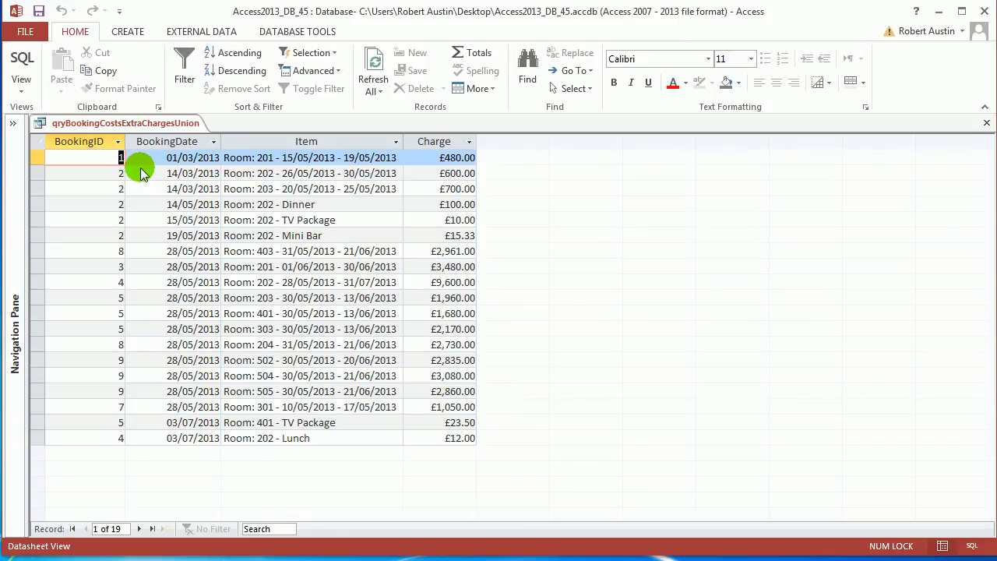
Examine the BookingID, BookingDate, Item and Charge columns of the union query's results one after another
click(99, 145)
click(178, 142)
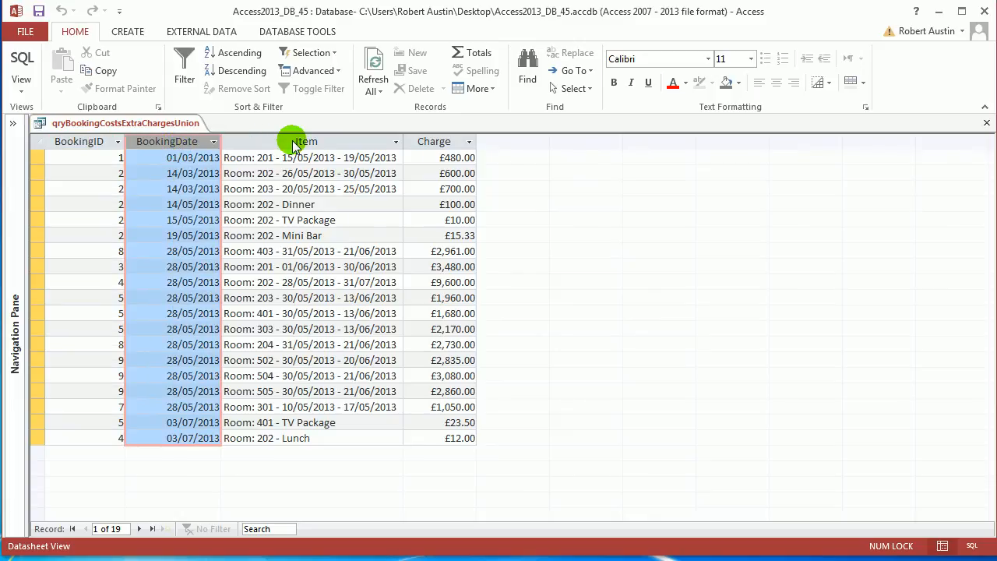
click(291, 141)
click(420, 143)
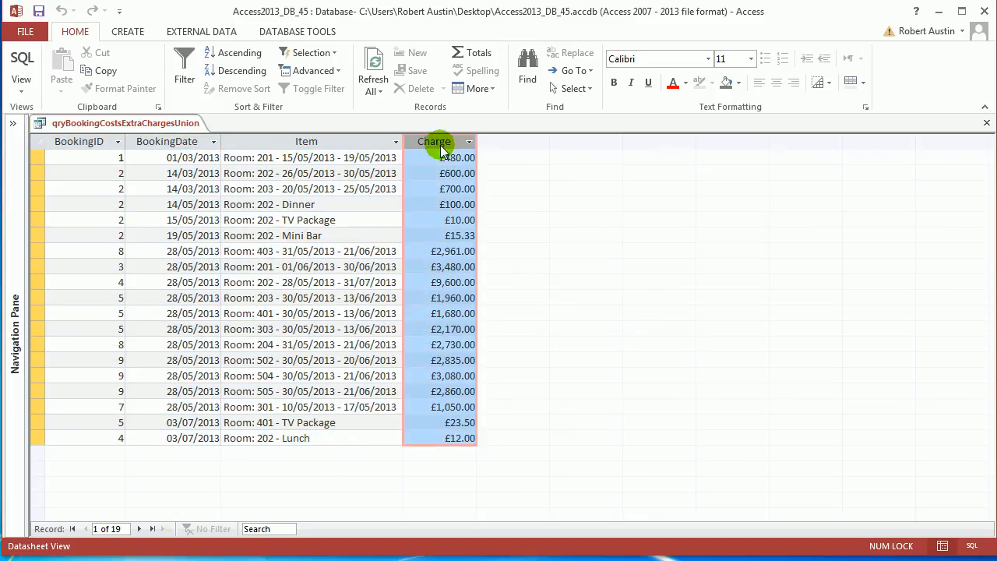
click(78, 141)
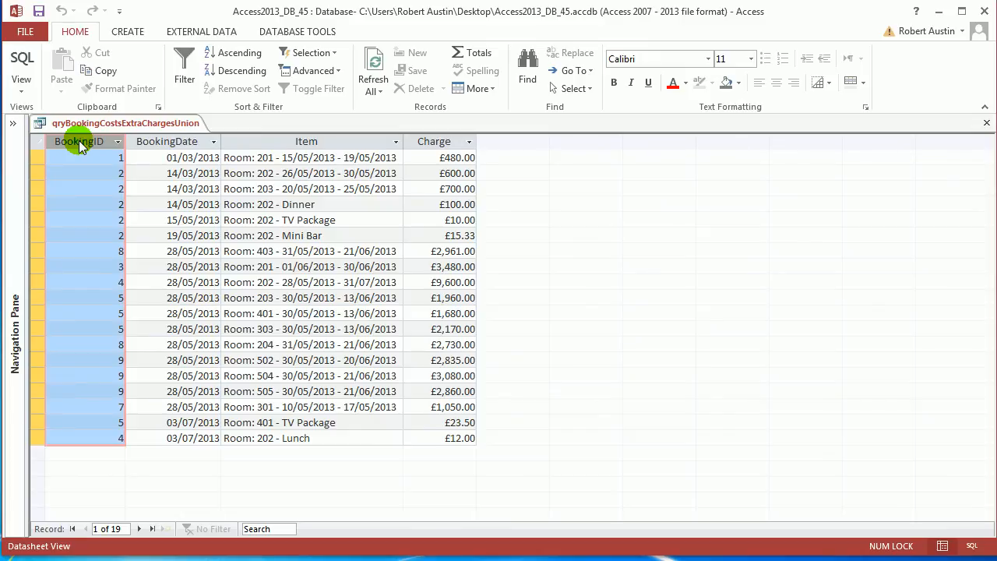
click(170, 143)
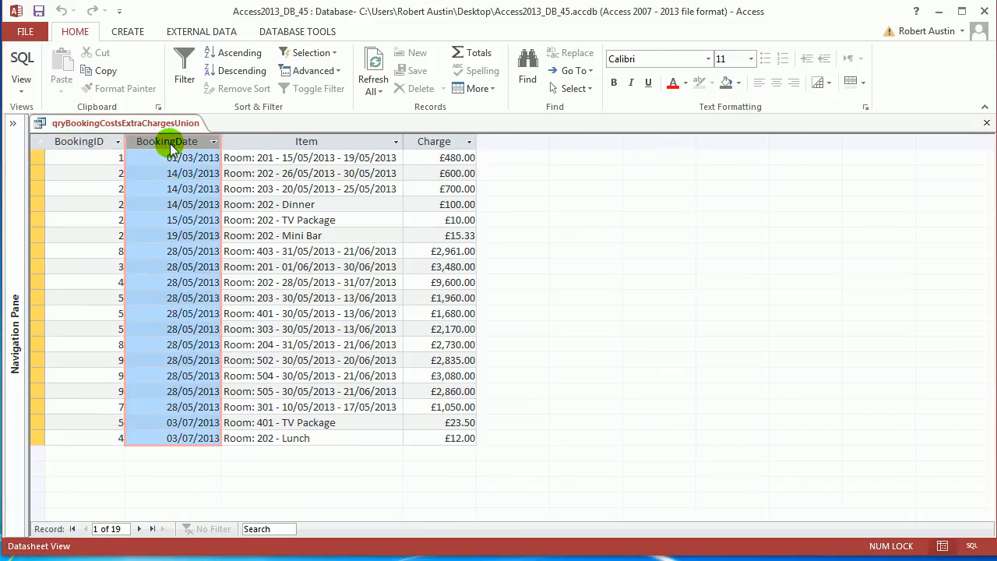
click(267, 145)
click(432, 146)
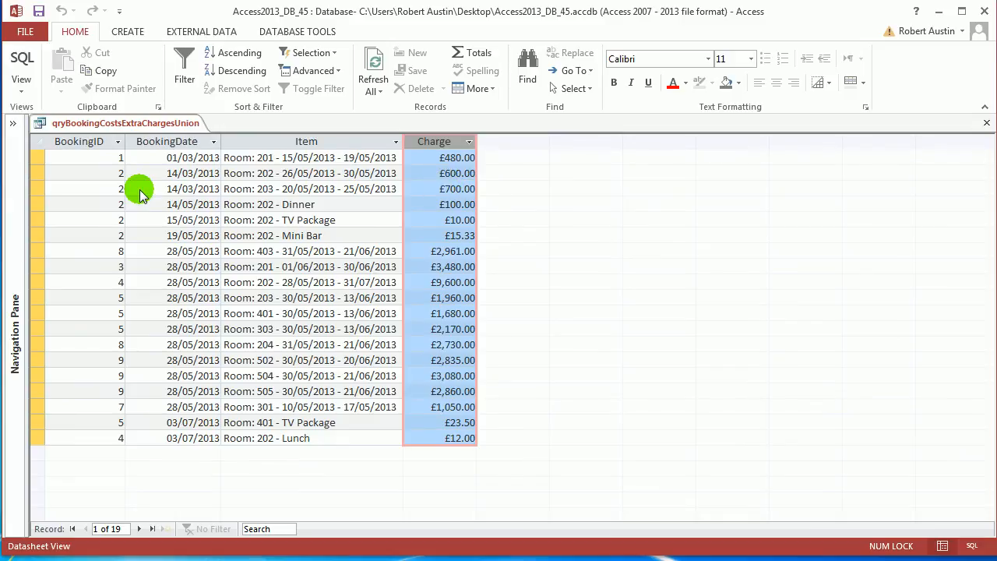
Examine the first SELECT statement in the SQL of qryBookingCostsExtraChargesUnion, and run the query again
right_click(140, 124)
click(183, 191)
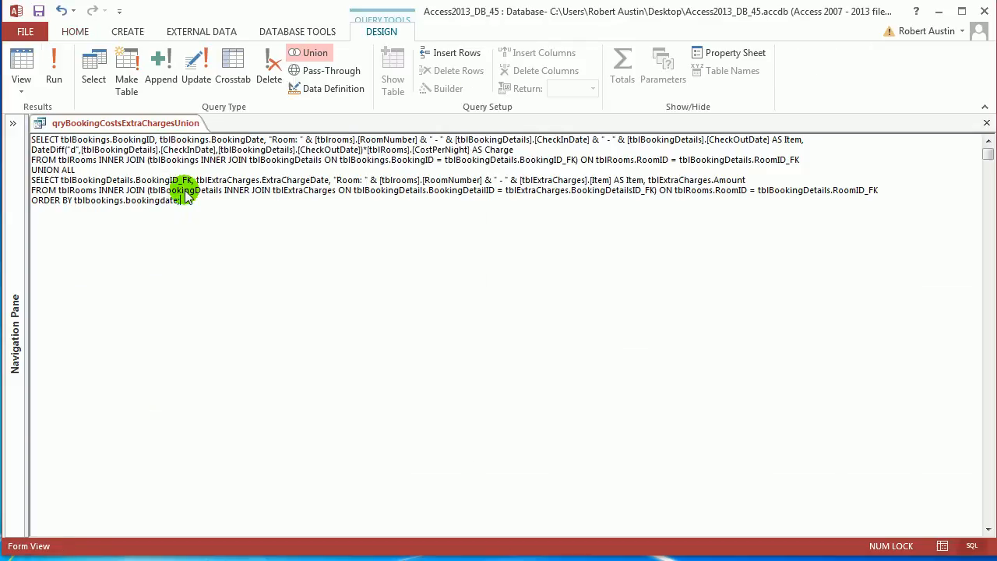
click(805, 160)
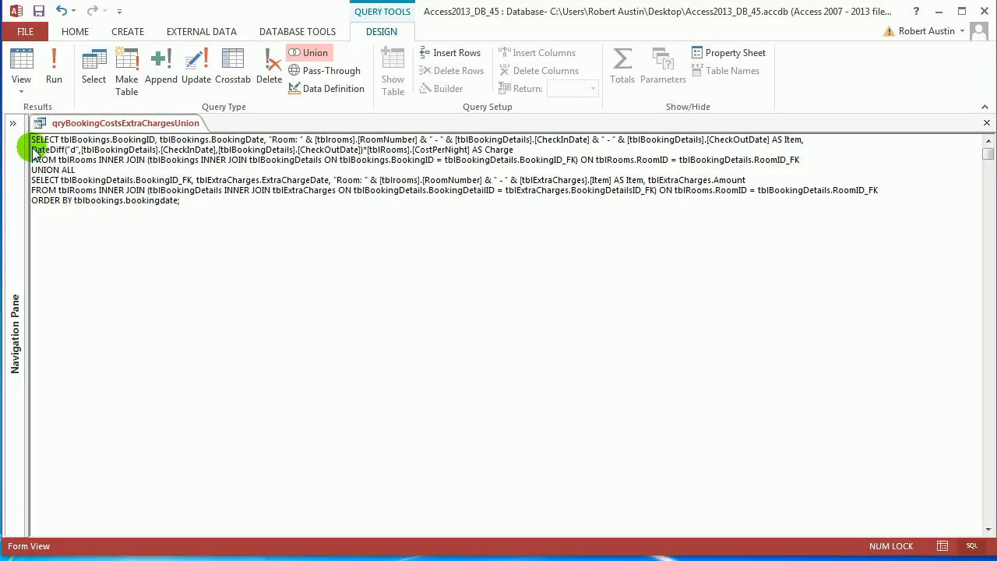
drag(31, 140, 810, 165)
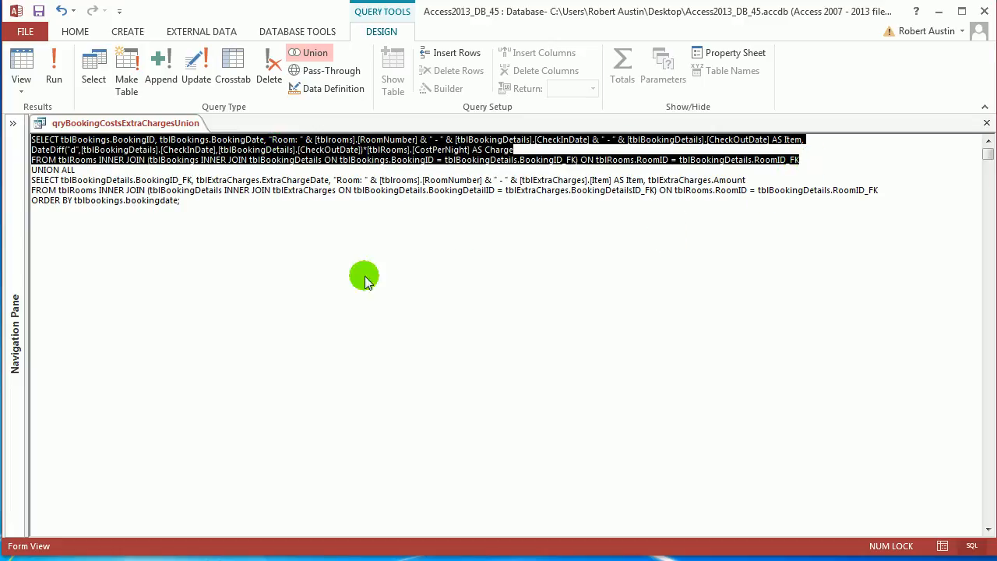
click(258, 249)
click(52, 66)
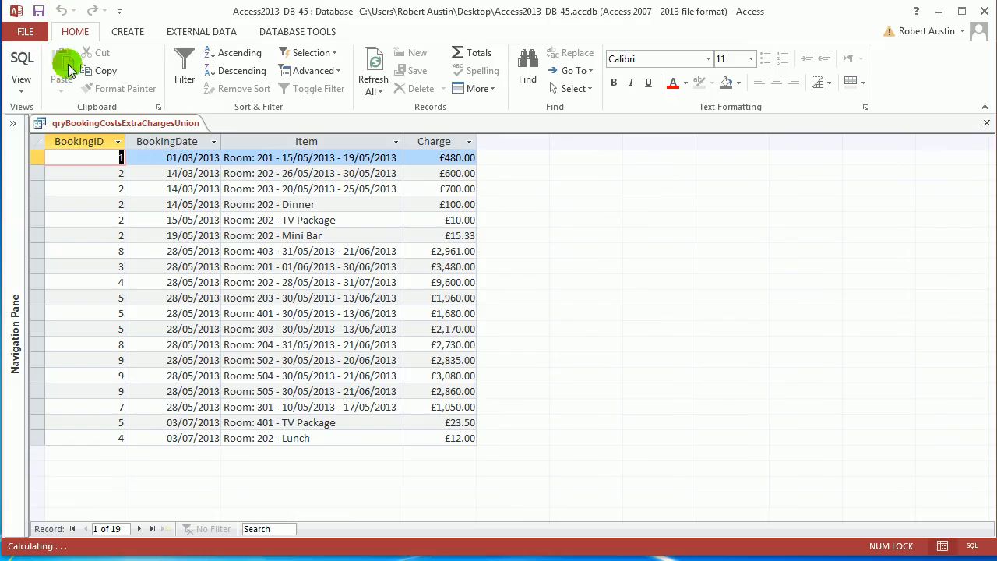